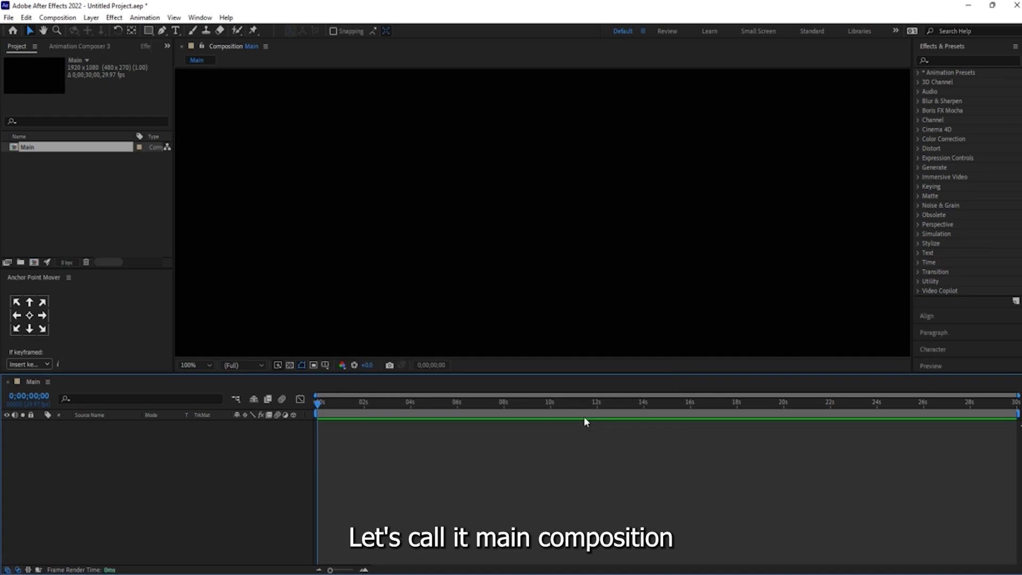
Add a text layer reading "Creative" to the Main composition.
click(205, 361)
click(202, 388)
click(148, 462)
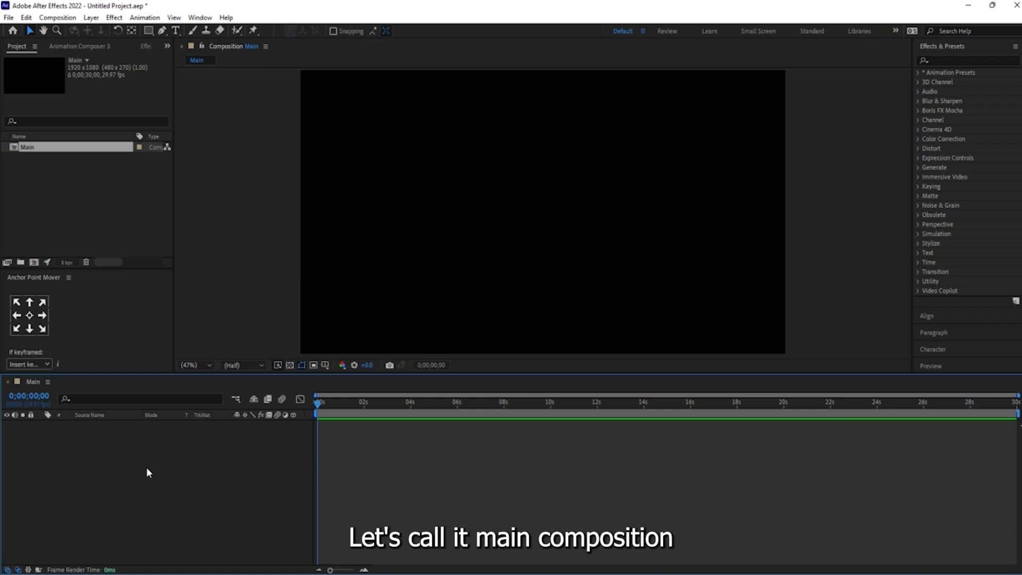
right_click(95, 496)
mouse_move(210, 356)
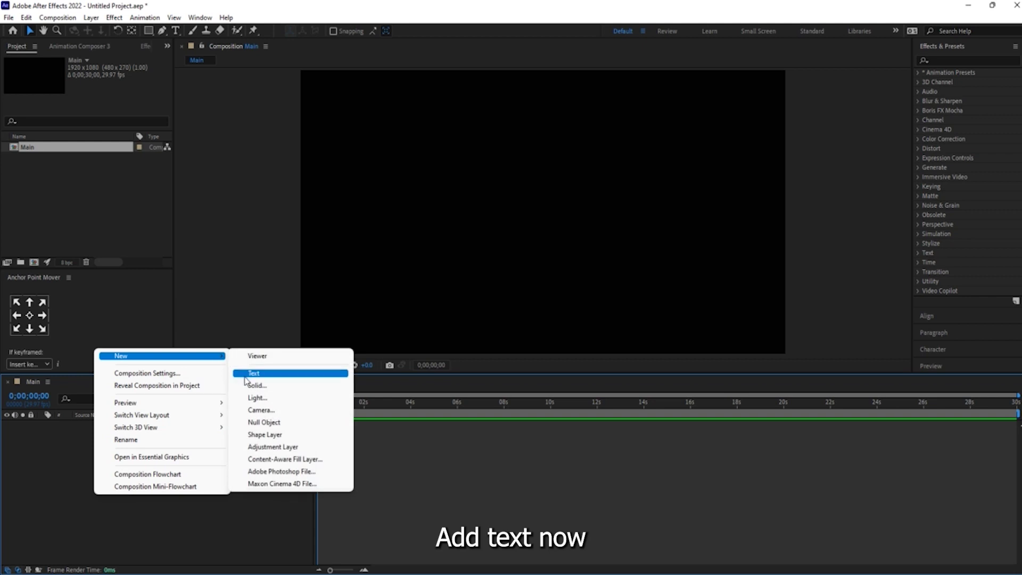
click(254, 374)
text(Cr)
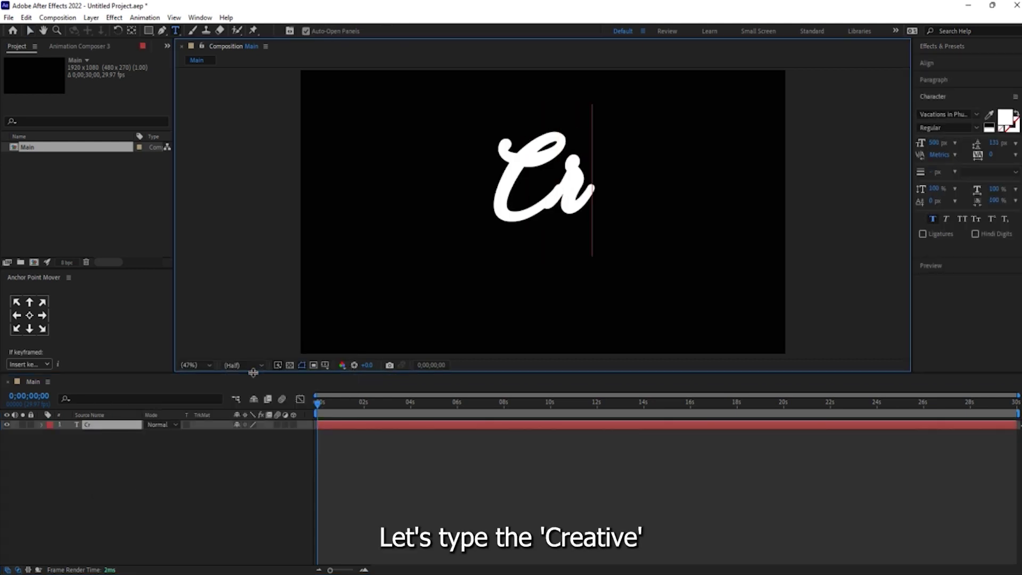
text(eative)
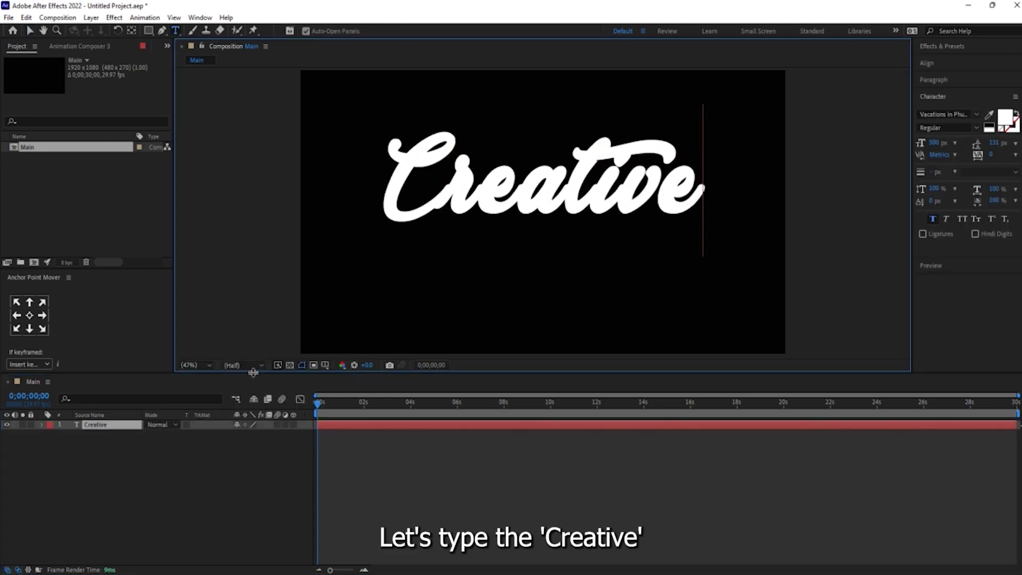
Center the Creative text horizontally and vertically in the composition and move its anchor point to the text's center.
click(937, 62)
click(941, 91)
click(997, 91)
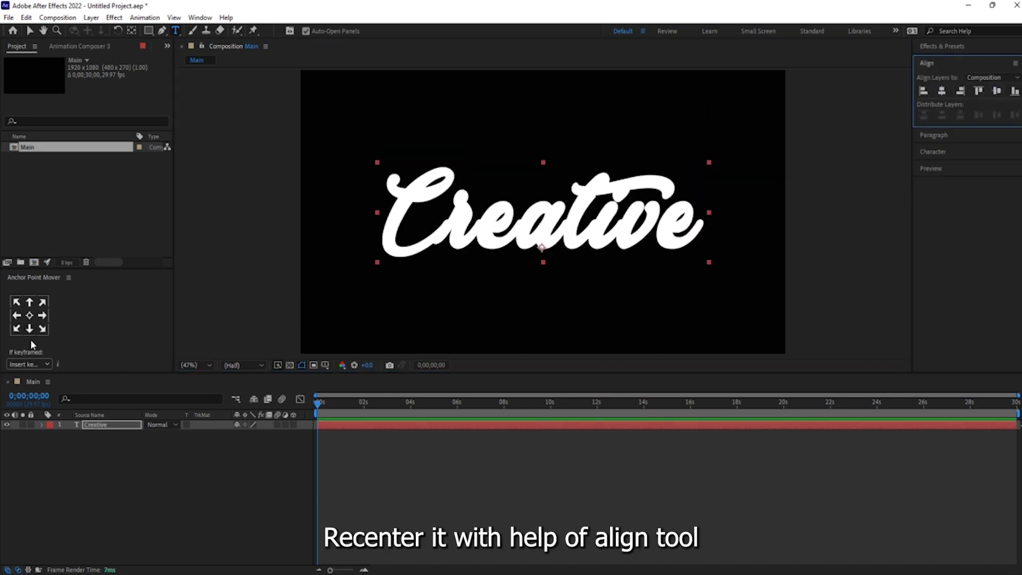
click(29, 316)
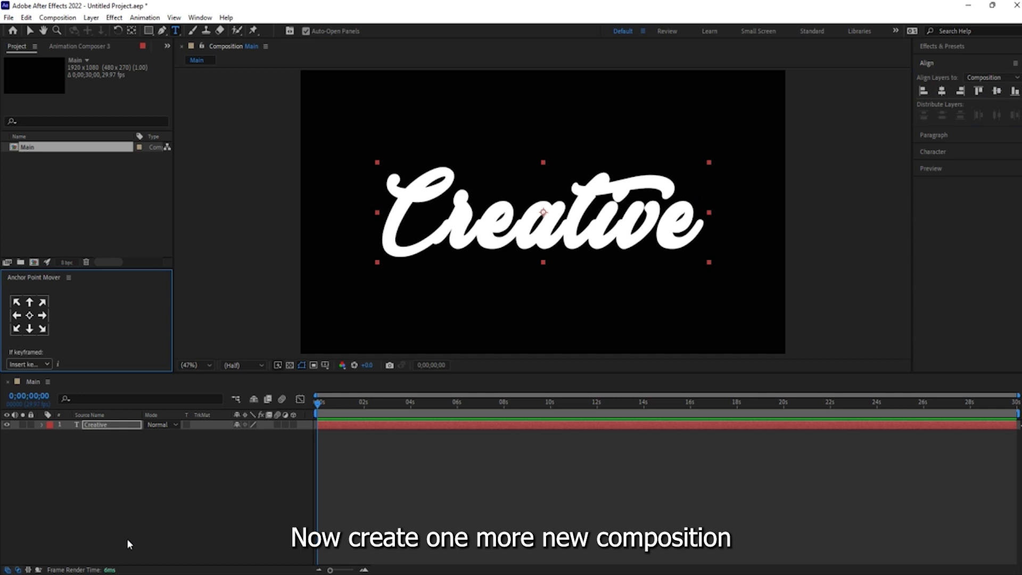
click(128, 500)
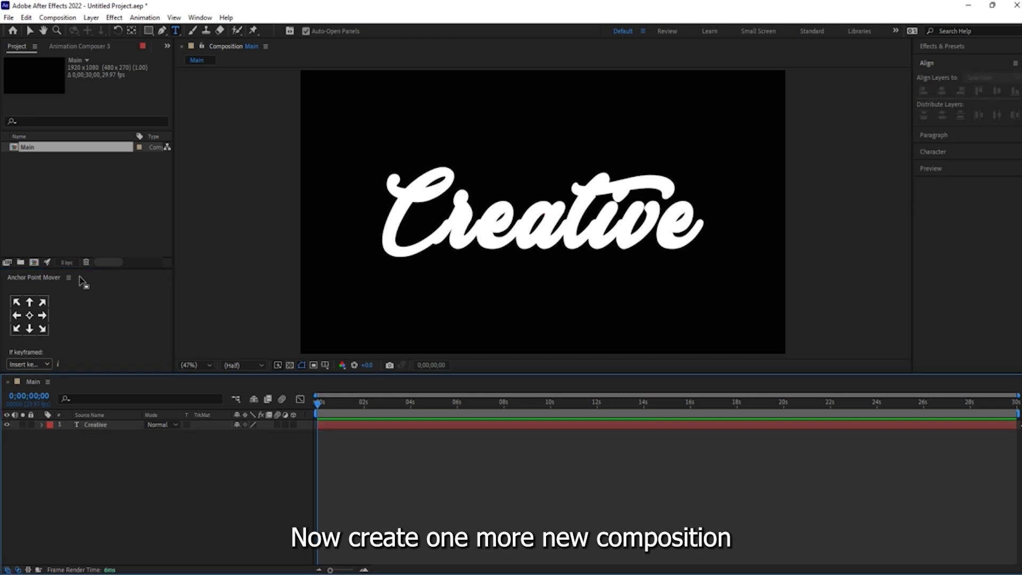
Create a new composition named Texture with a width of 1080 px and a height of 1350 px.
click(34, 262)
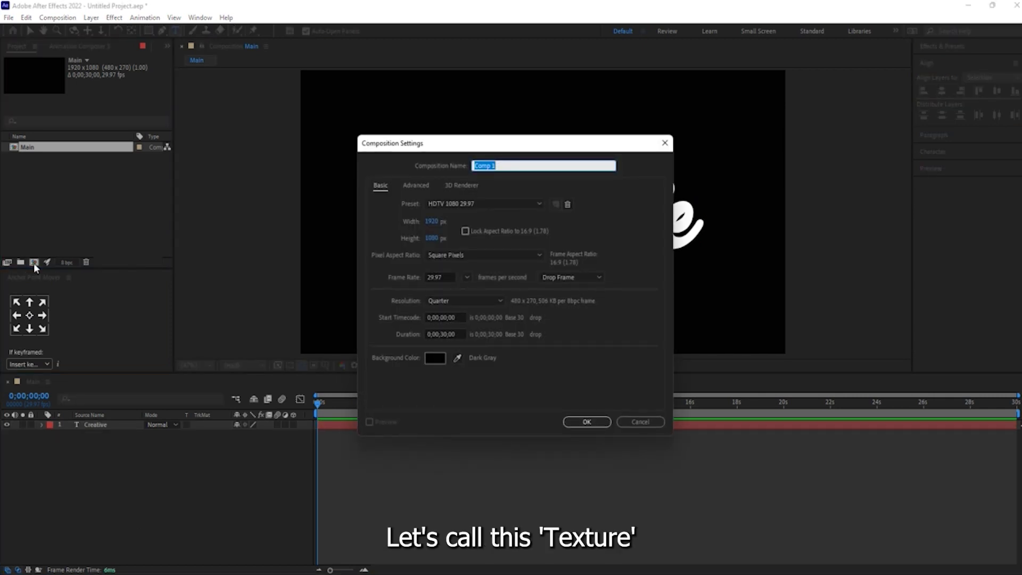
text(Texture)
click(431, 221)
text(1080)
click(428, 238)
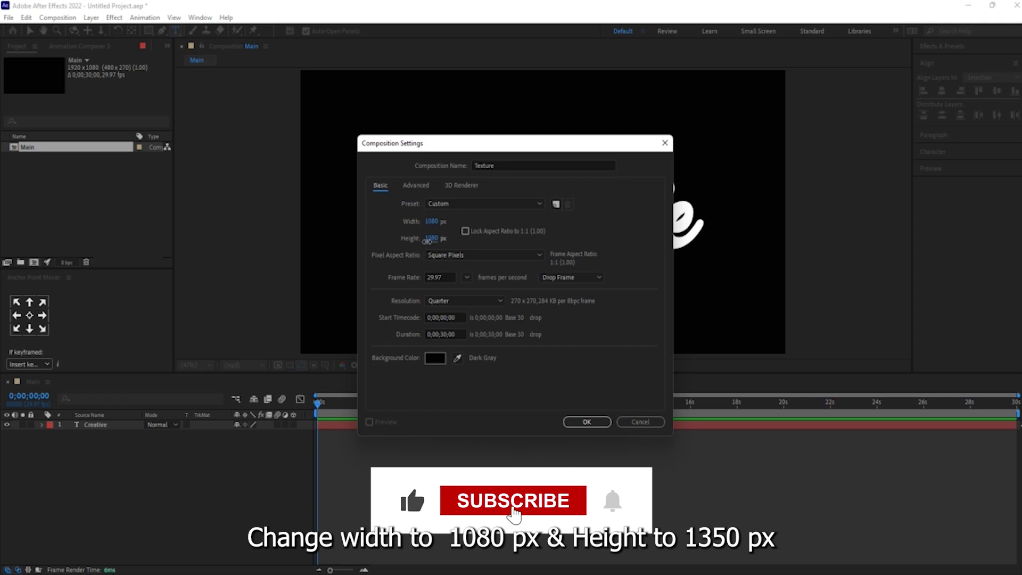
text(1350)
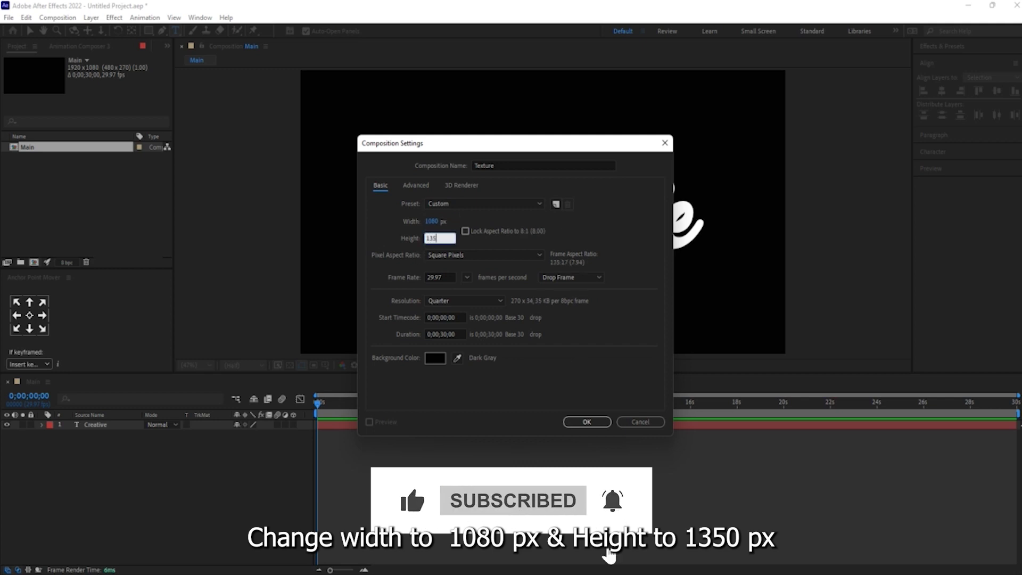
click(614, 231)
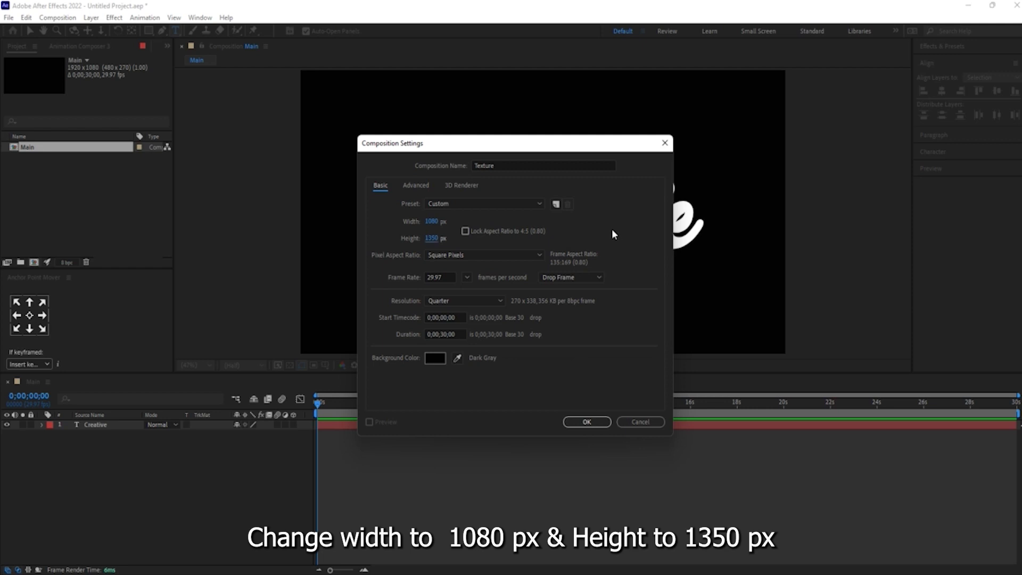
click(601, 421)
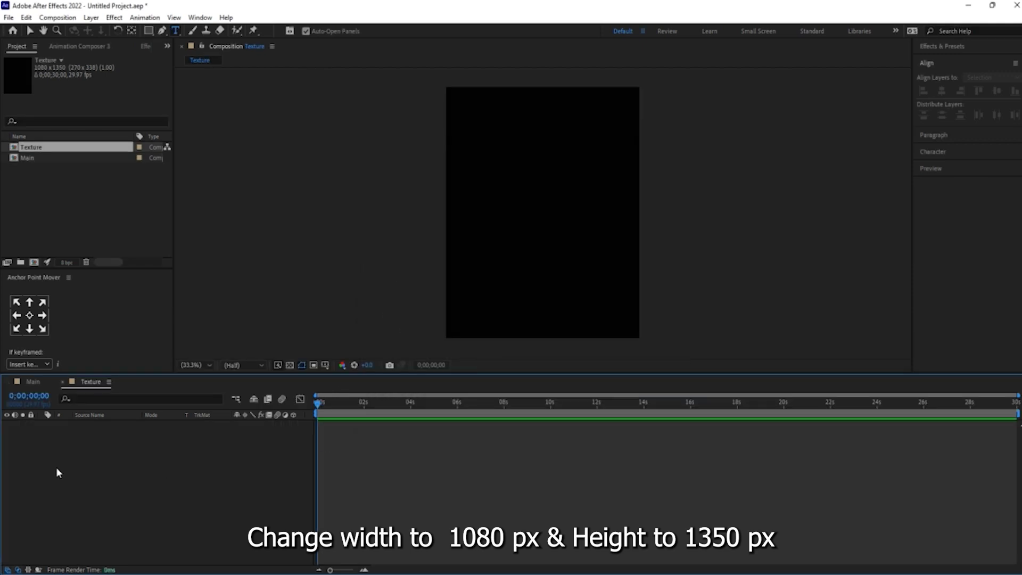
Add a black solid layer named Fractal to the Texture composition.
right_click(73, 471)
mouse_move(171, 337)
click(234, 363)
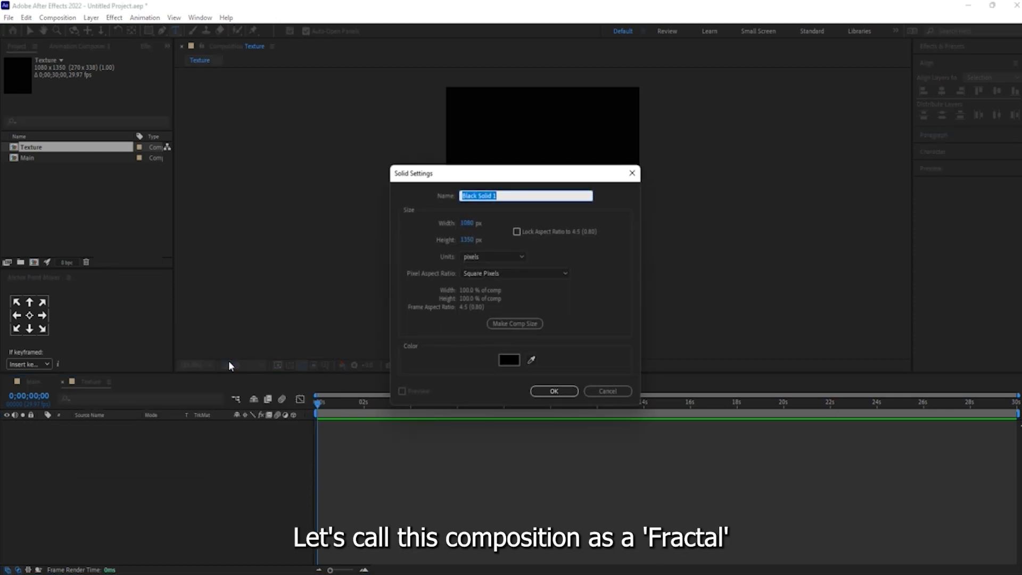
text(Fractal)
click(554, 392)
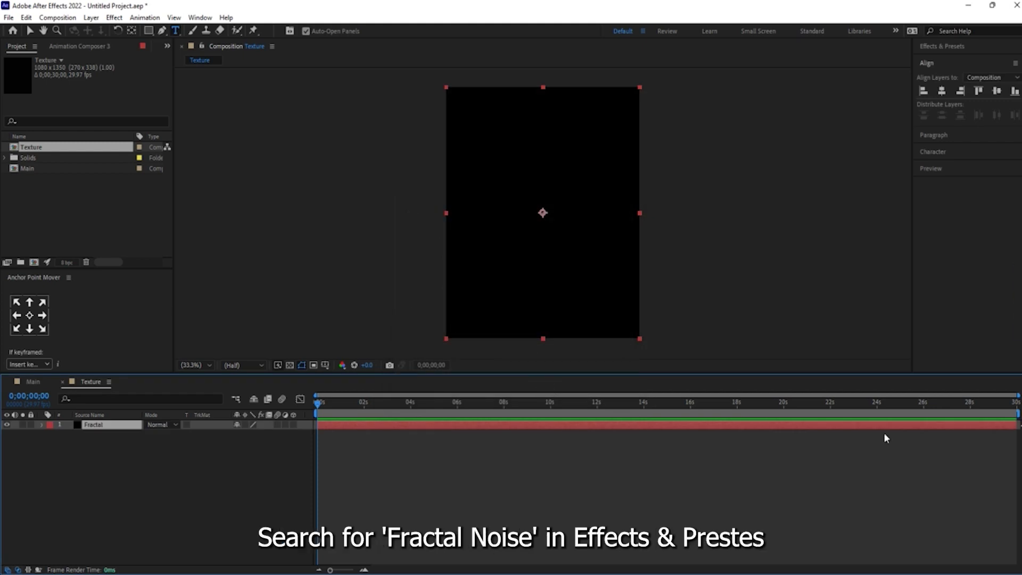
Apply the Fractal Noise effect to the Fractal solid.
click(947, 47)
click(948, 60)
text(frac)
drag(966, 148, 595, 212)
Set the Fractal Noise fractal type to Strings and the noise type to Block.
click(127, 80)
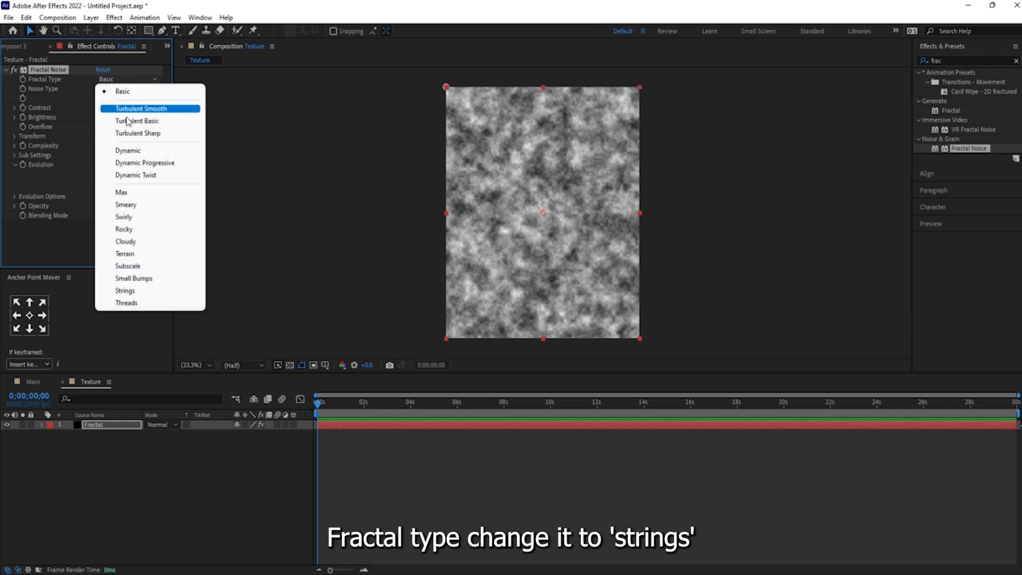
click(126, 292)
click(116, 88)
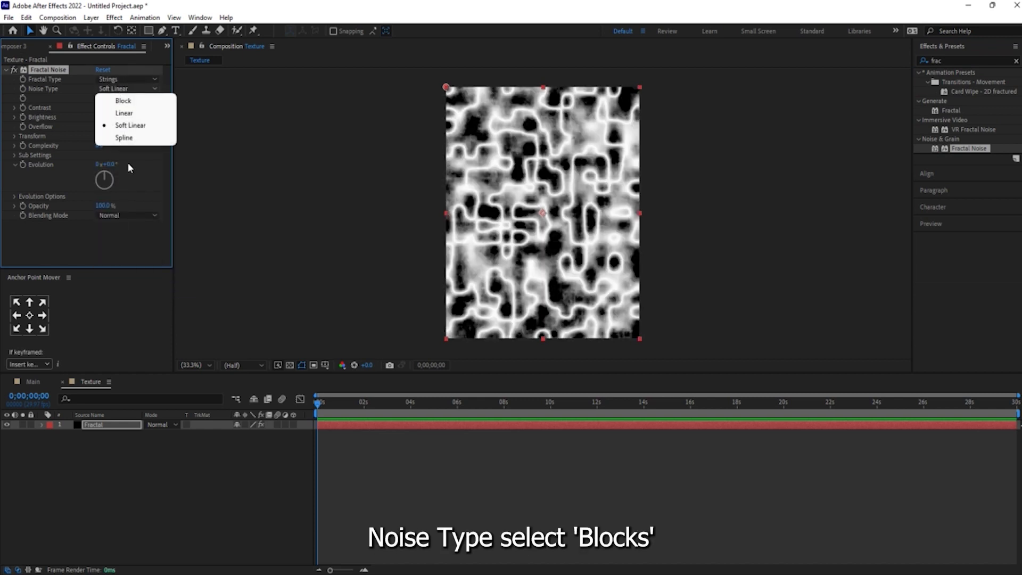
click(123, 101)
Set the Fractal Noise contrast to 140 and the brightness to 10.
click(103, 107)
text(140)
key(Return)
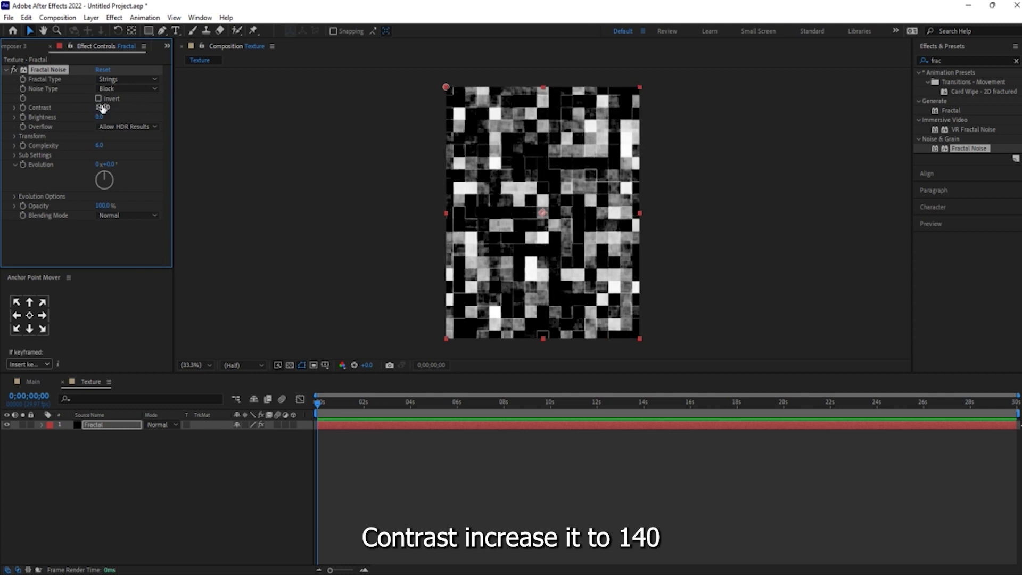
click(101, 118)
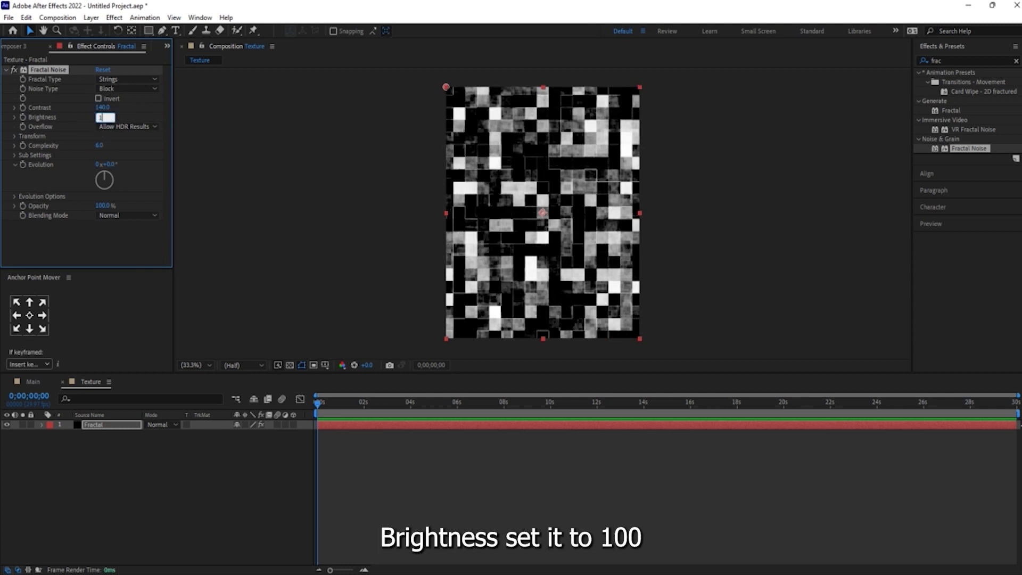
text(100)
key(Return)
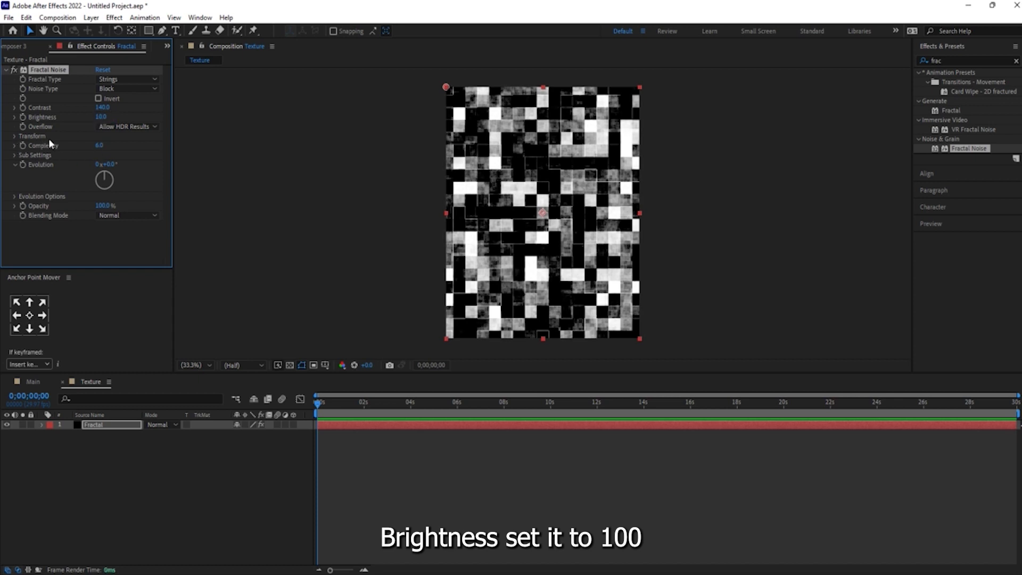
Set the Fractal Noise complexity to 4 and its transform scale to 60.
click(99, 145)
text(4)
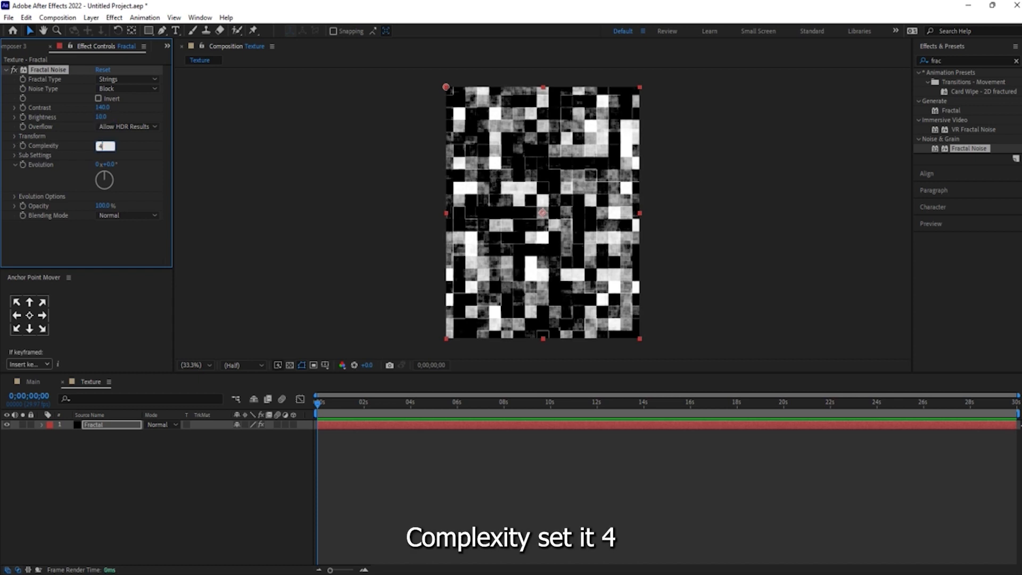
key(Return)
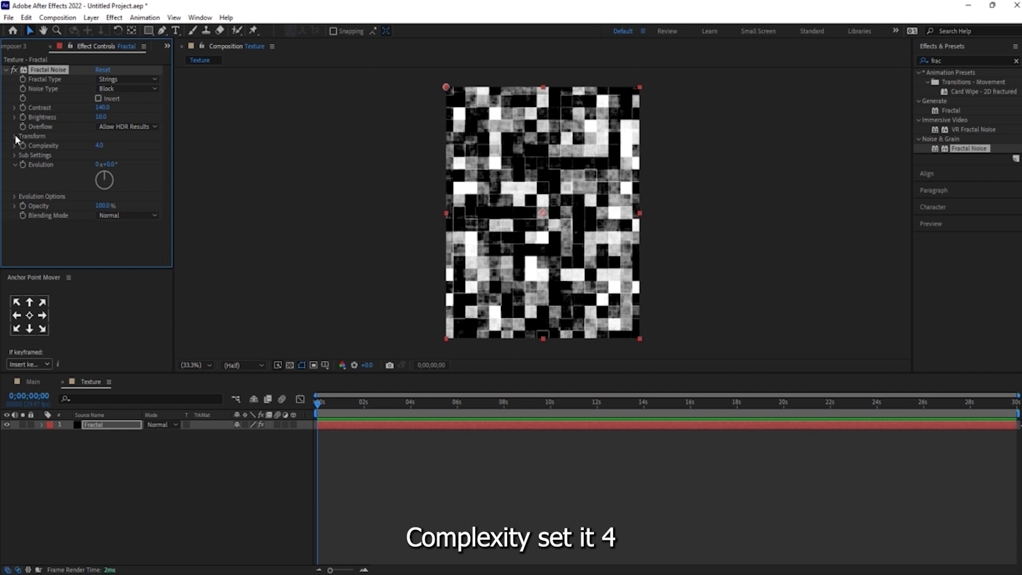
click(16, 137)
click(103, 164)
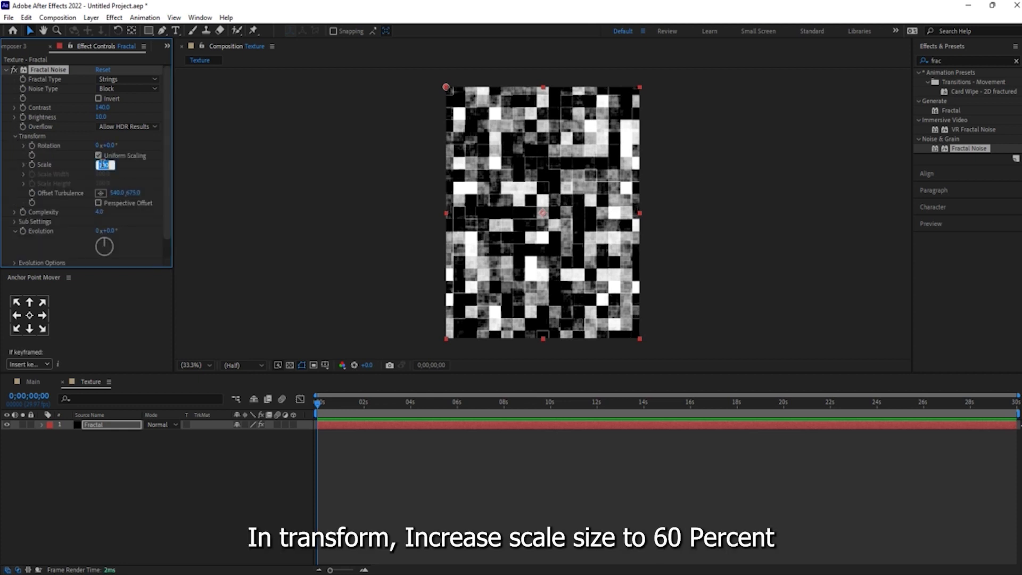
text(60)
key(Return)
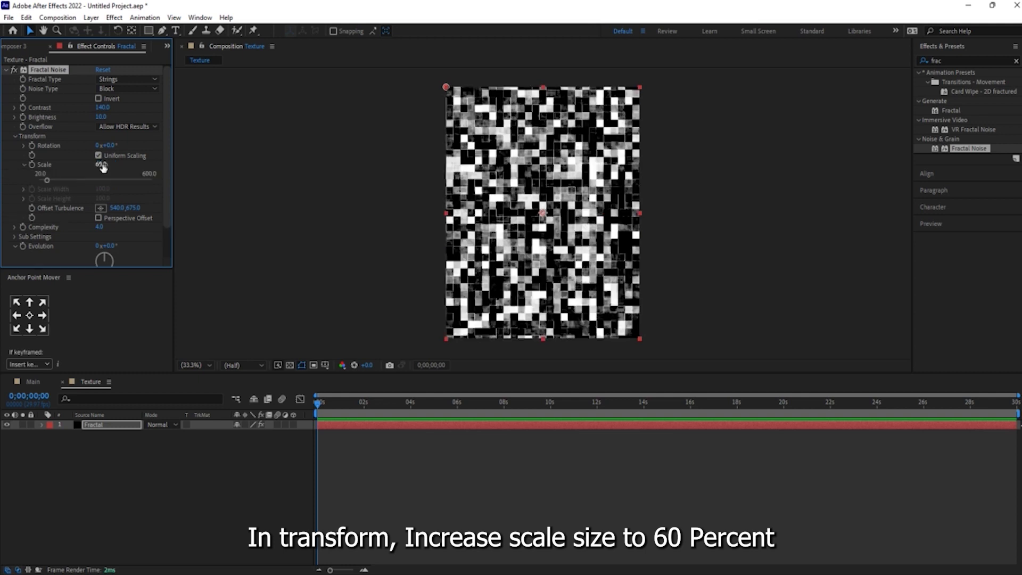
click(14, 137)
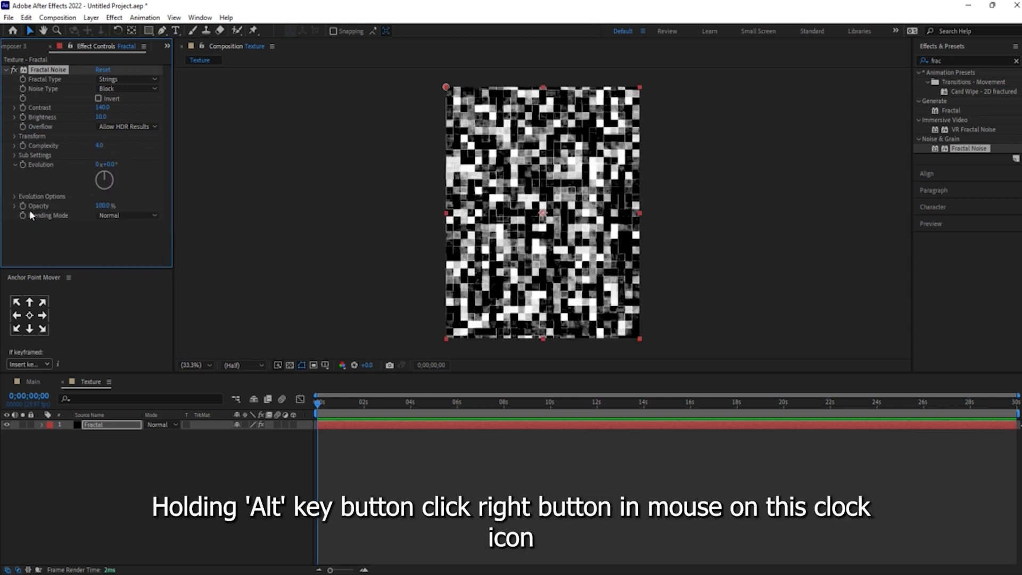
Add the expression time*90 to the Fractal Noise Evolution and preview the animation.
alt+click(23, 164)
text(time*)
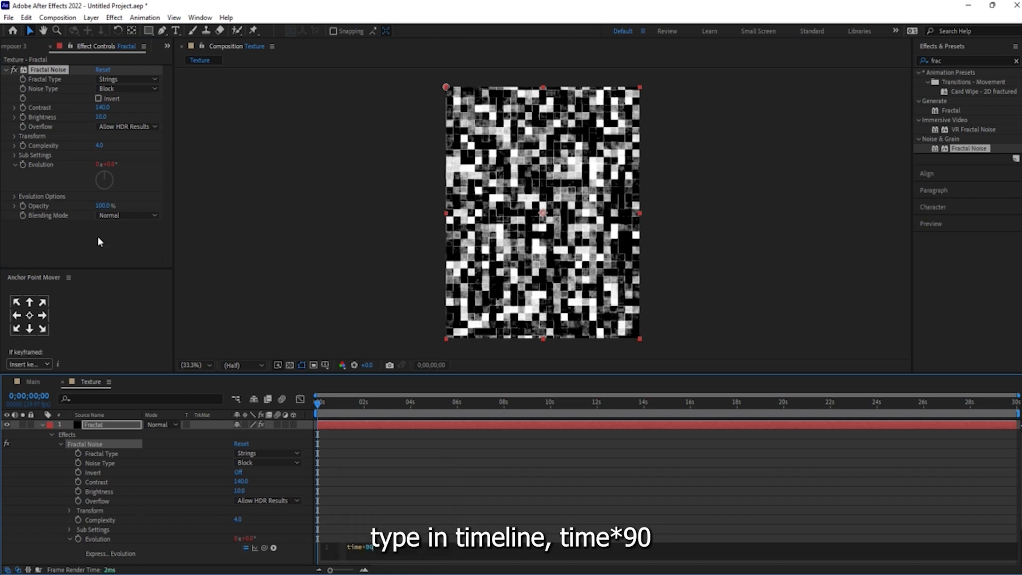
click(447, 472)
key(space)
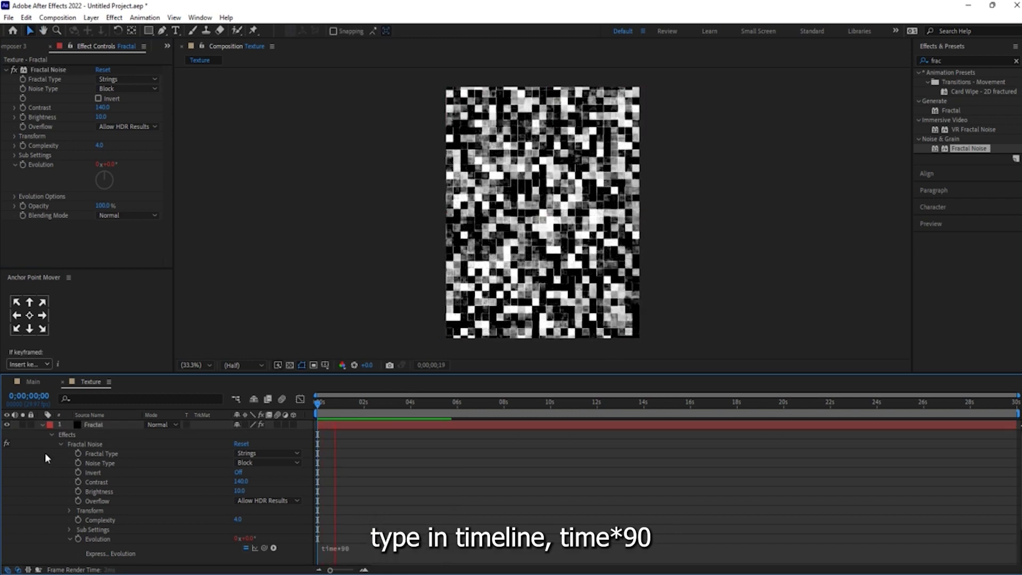
click(42, 425)
Apply the Tint effect to the Fractal layer.
click(953, 60)
text(ti)
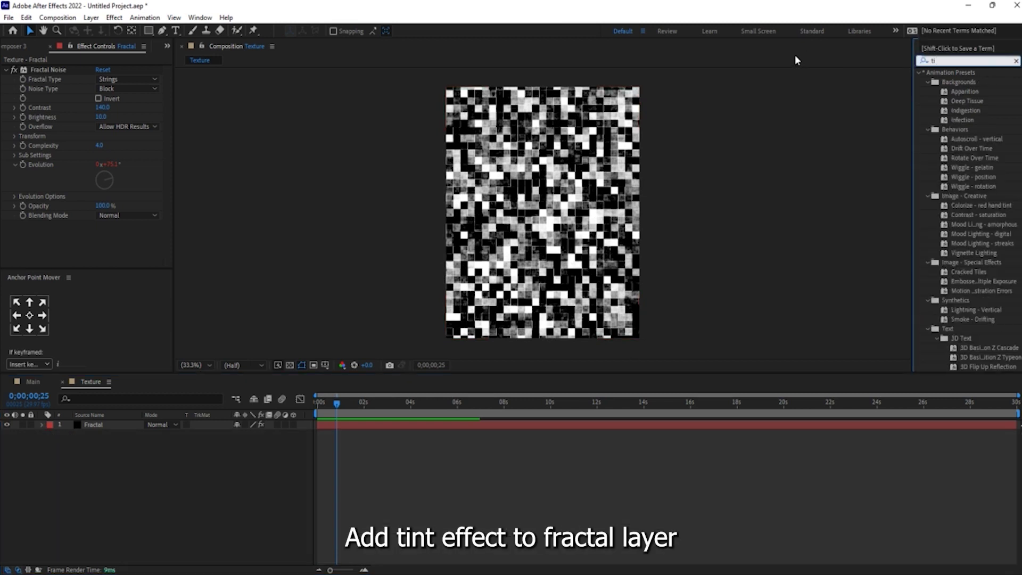
text(nt)
drag(957, 111, 600, 212)
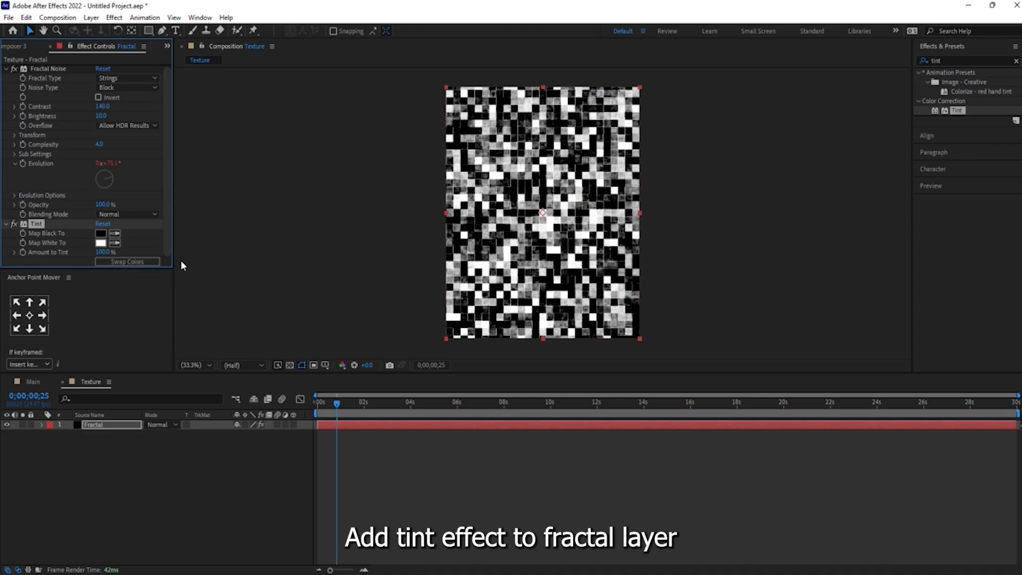
Change the Tint effect's Map White To color to purple.
click(101, 242)
drag(815, 235, 782, 192)
click(905, 192)
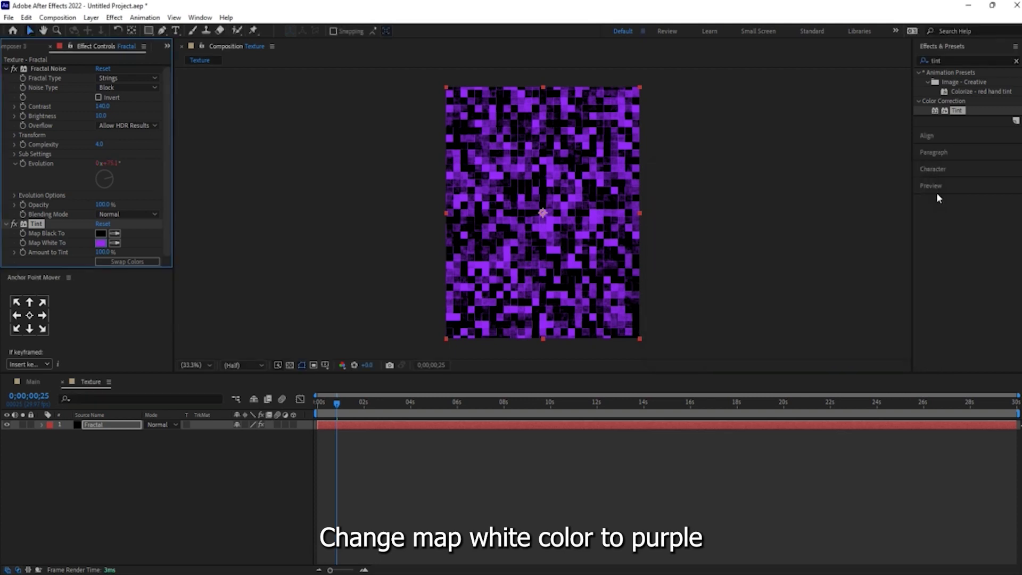
click(126, 487)
Place the Texture composition in the Main composition as a layer below the Creative text.
click(31, 381)
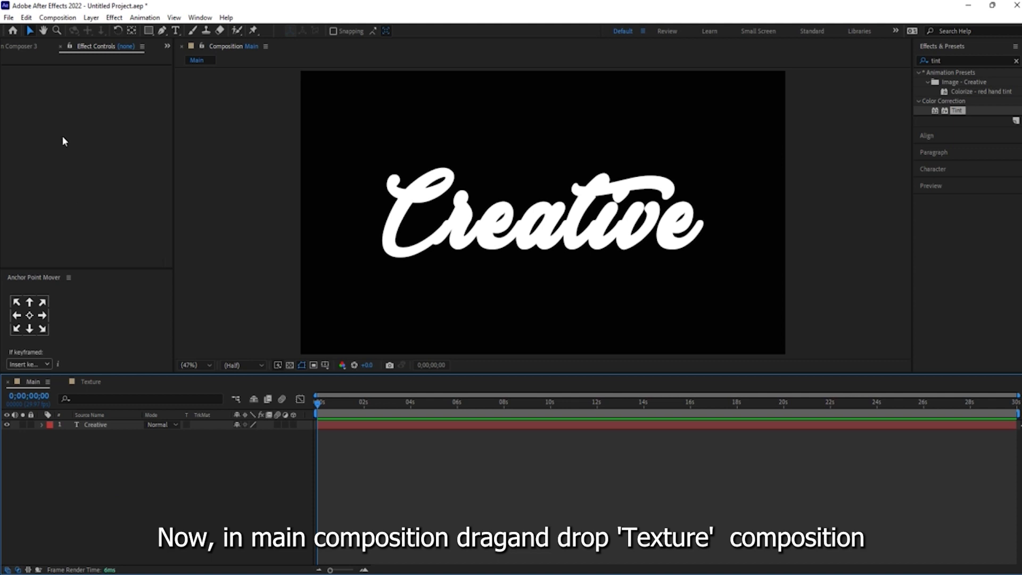
click(172, 47)
click(187, 62)
drag(29, 150, 117, 496)
Add a 1920 by 1080 px black solid named 3D Element to the Main composition.
right_click(114, 490)
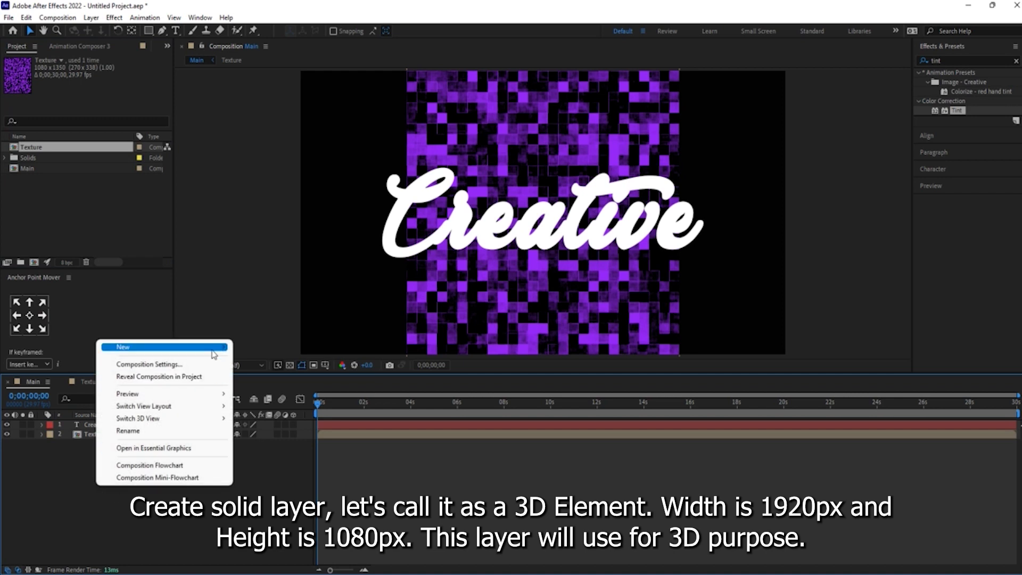
mouse_move(215, 349)
click(264, 377)
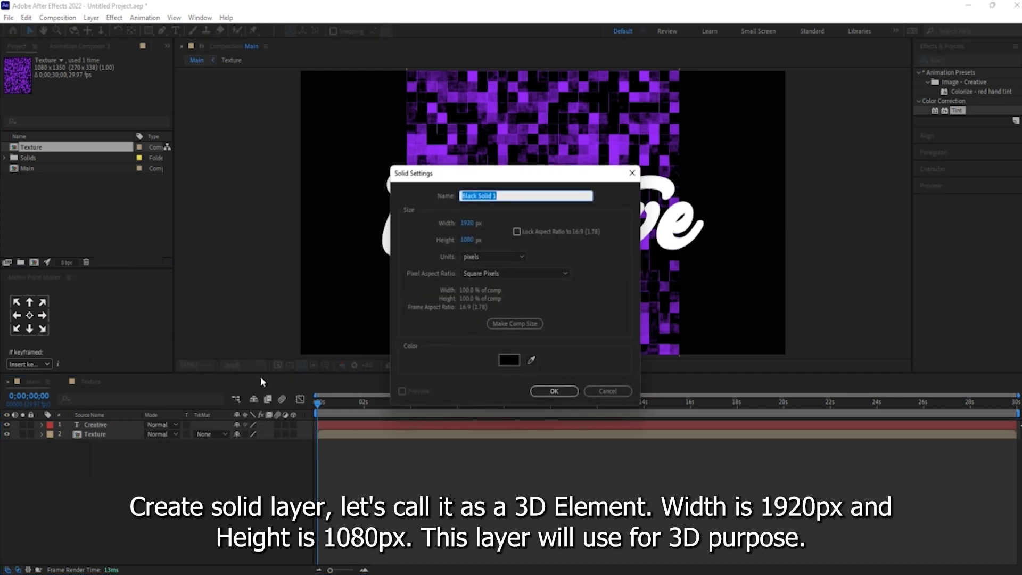
text(3D Element)
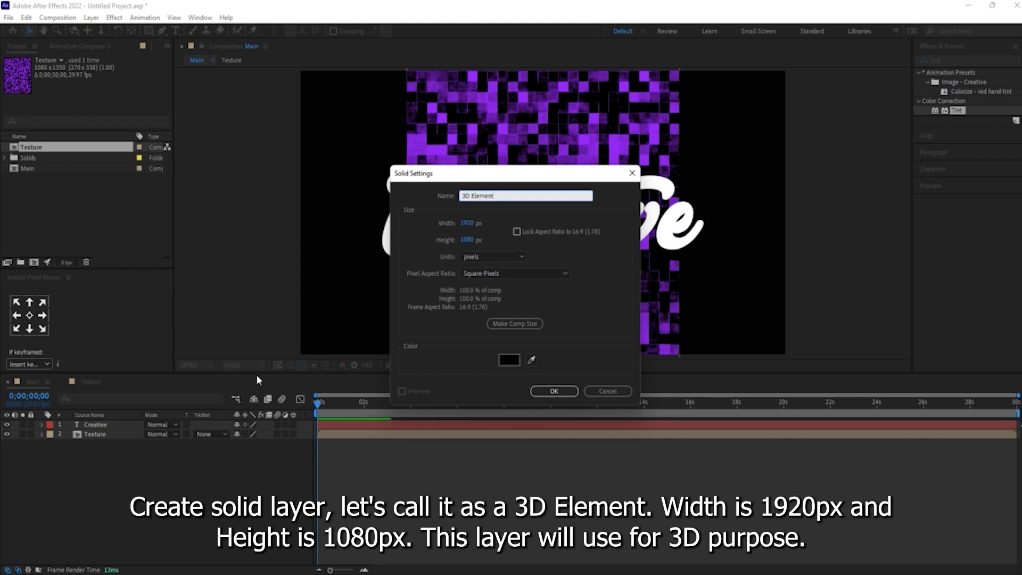
click(566, 394)
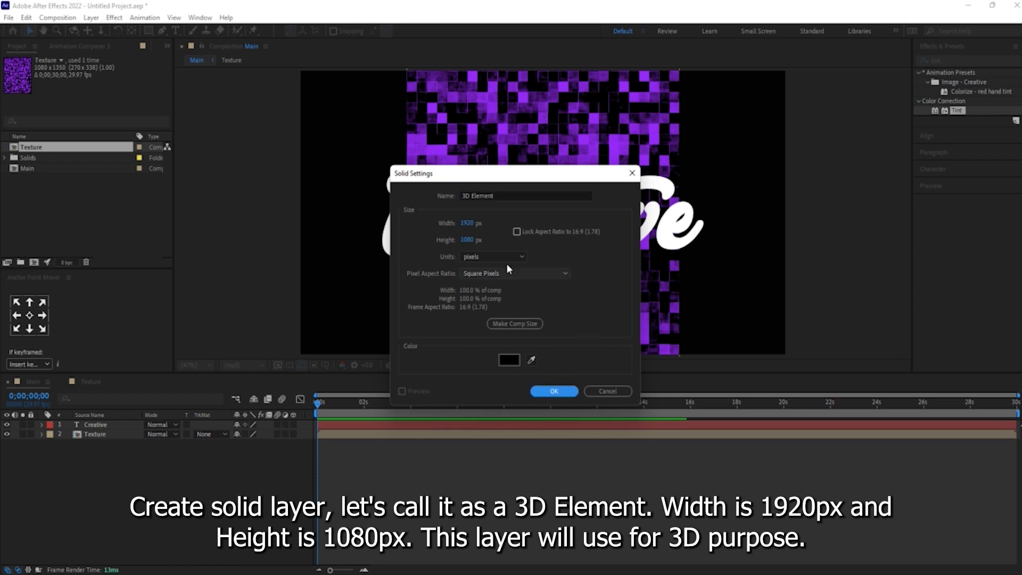
click(553, 391)
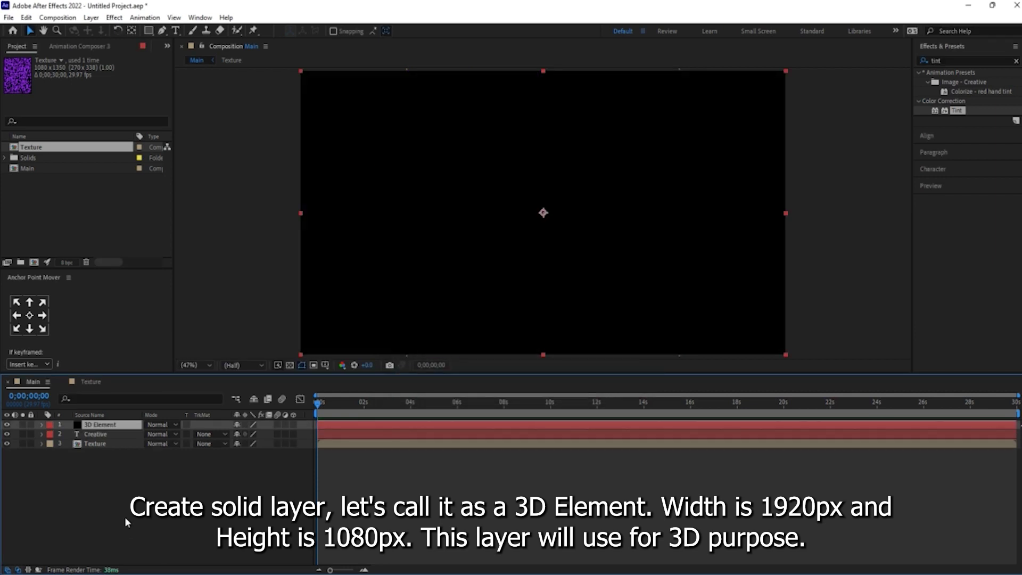
Hide the Texture and Creative layers and apply the Video Copilot Element effect to the 3D Element layer.
click(7, 443)
click(7, 434)
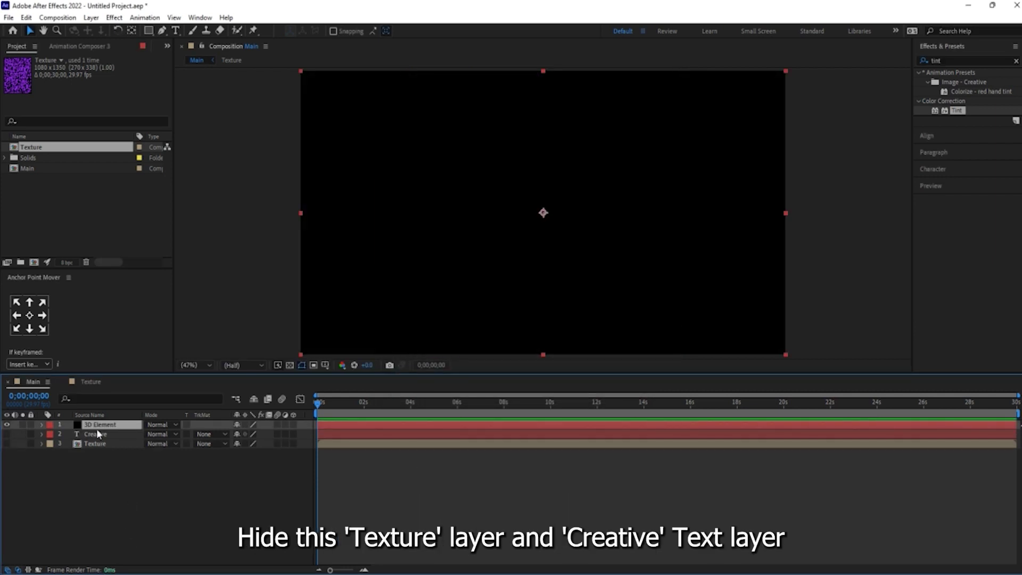
click(114, 17)
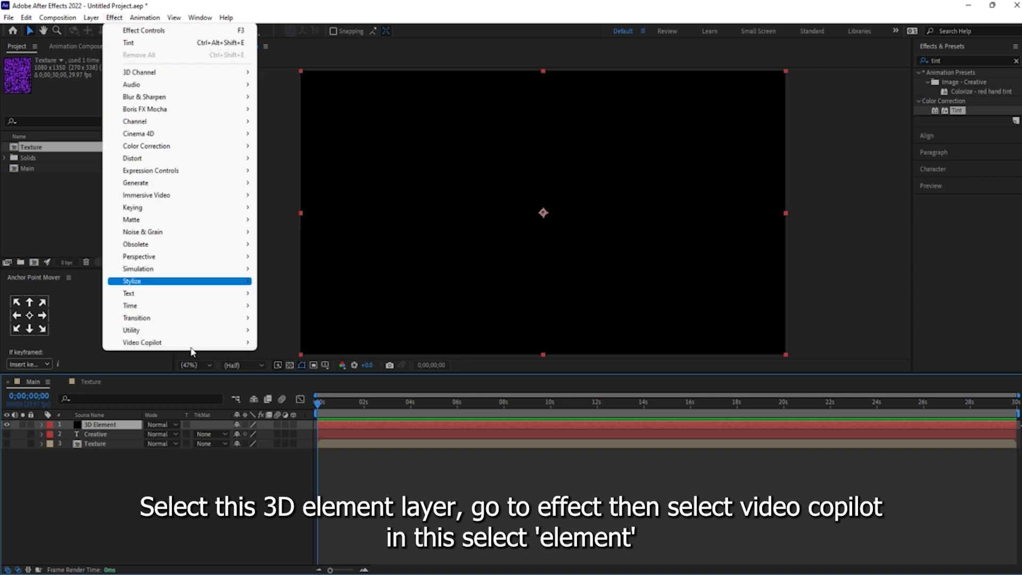
mouse_move(245, 343)
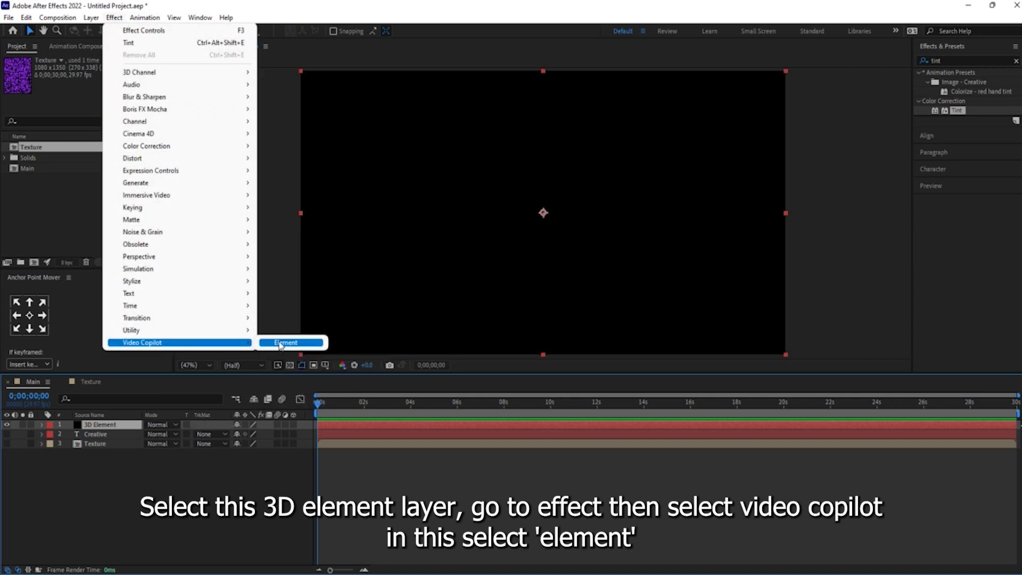
click(280, 342)
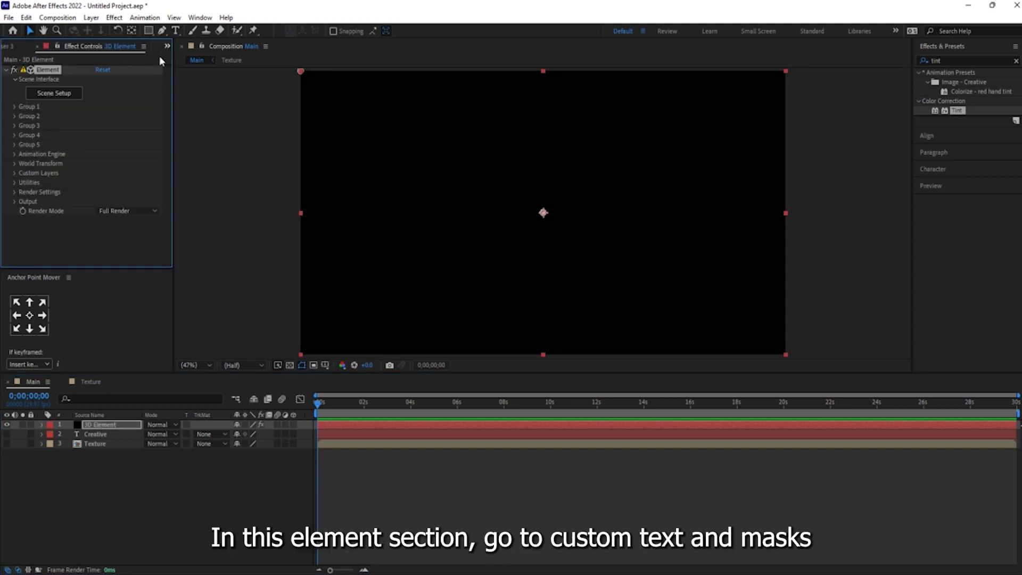
Assign the Creative text layer to Path Layer 1 in the Element effect's Custom Text and Masks.
click(13, 174)
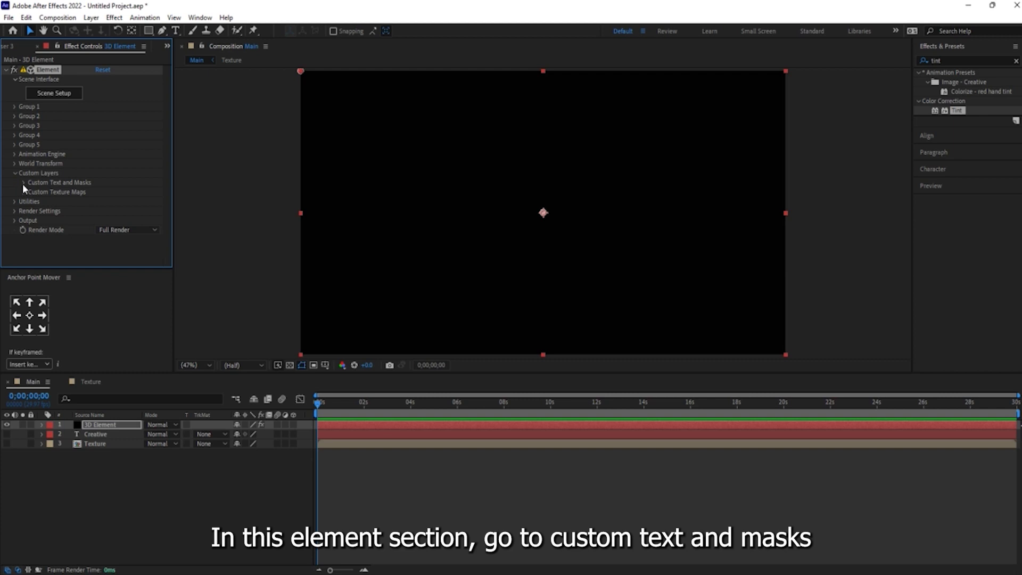
click(23, 183)
click(110, 129)
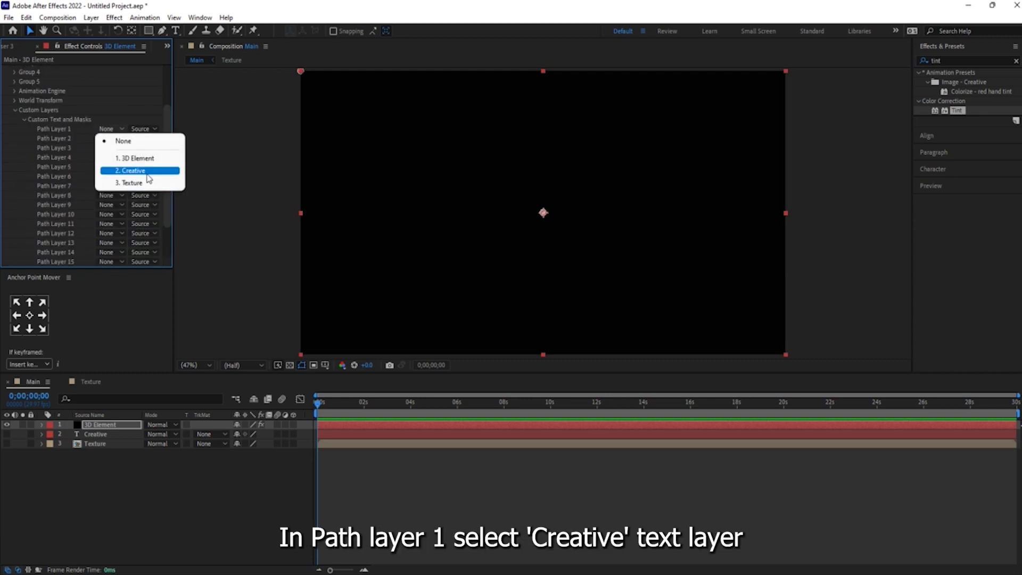
click(148, 175)
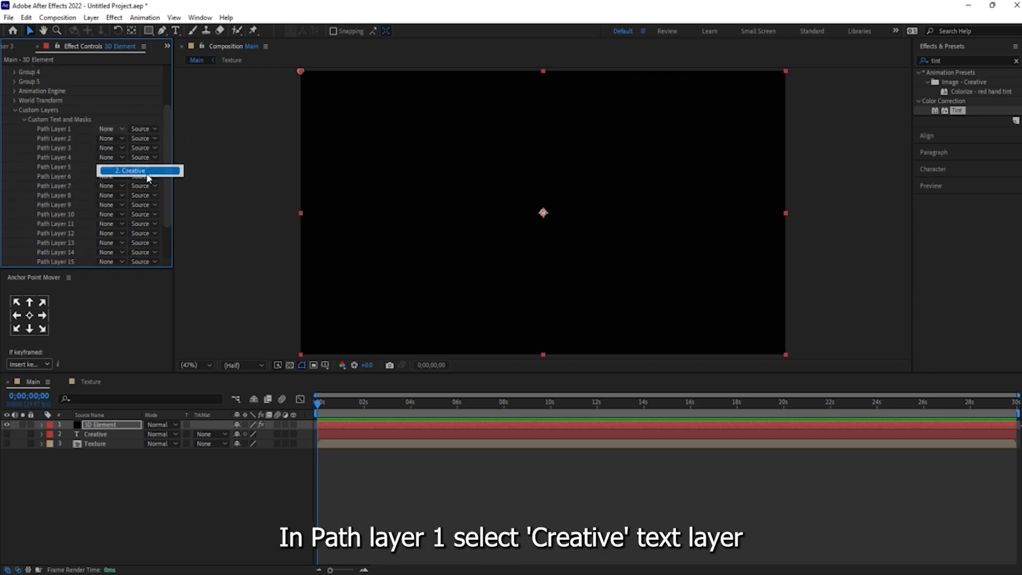
Assign the Texture layer to Layer 1 in the Element effect's Custom Texture Maps.
click(24, 121)
click(23, 191)
click(110, 80)
click(123, 131)
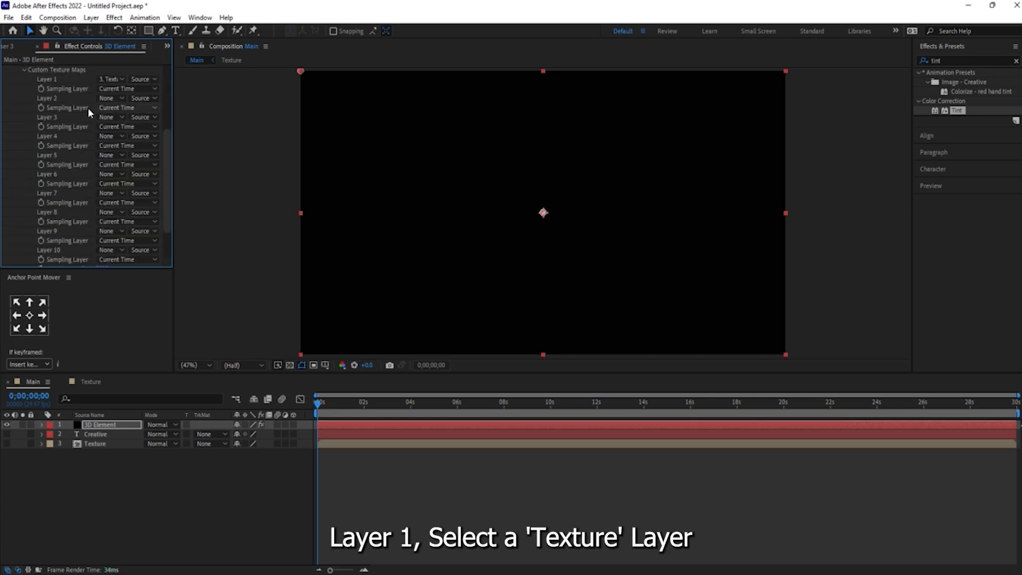
Open the Element effect's Scene Setup and extrude the Creative text path into a 3D model.
scroll(105, 164, up, 5)
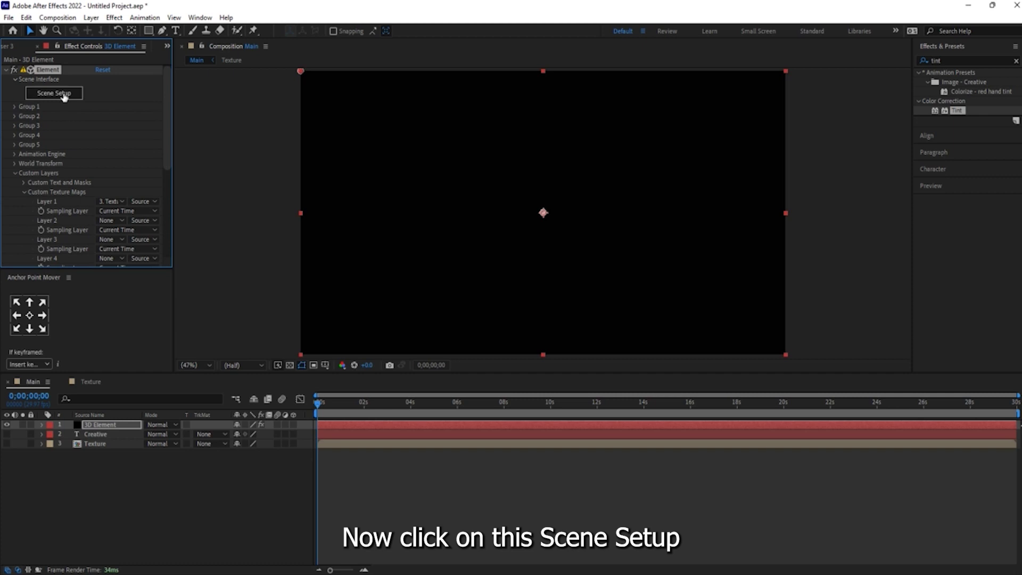
click(64, 94)
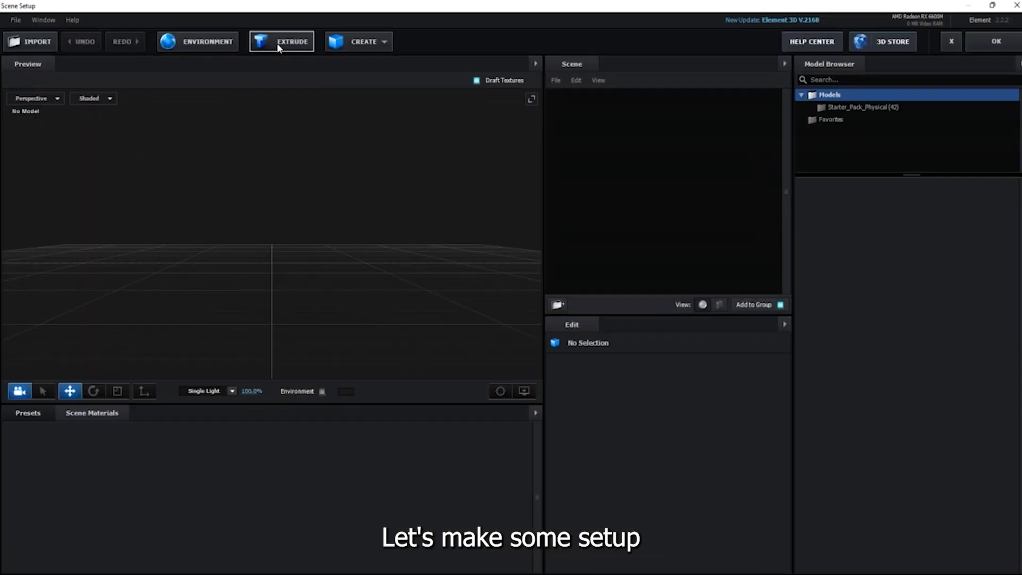
click(280, 42)
drag(308, 318, 388, 324)
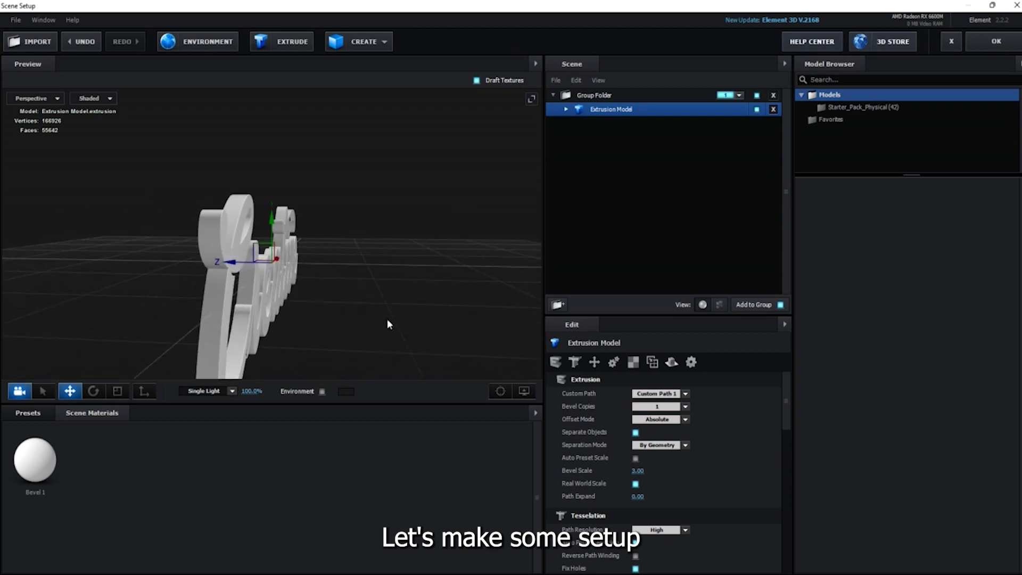
Rename the extrusion model as Front.
right_click(601, 108)
click(641, 190)
text(Front)
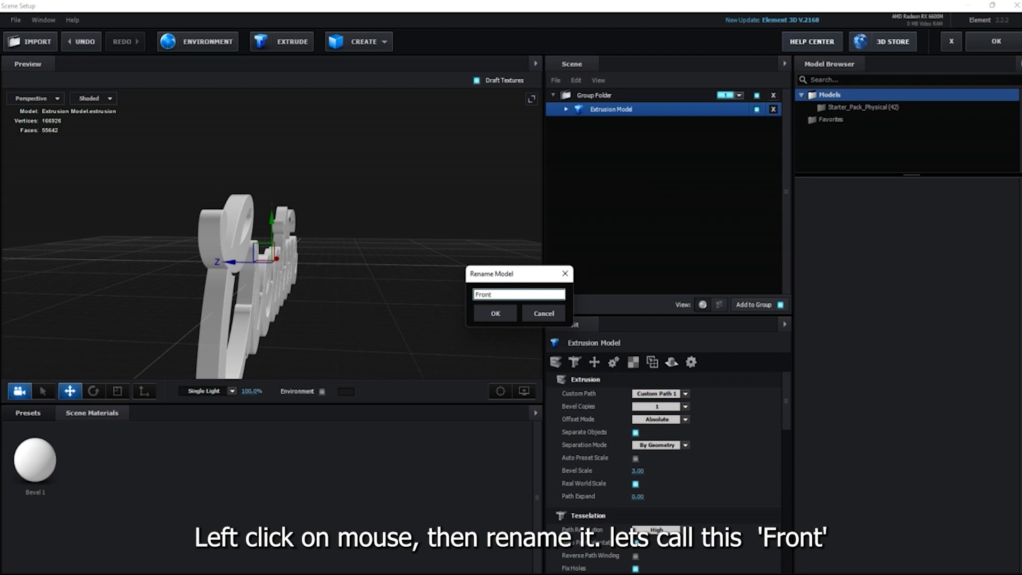
click(490, 315)
Thin the Front model by scaling it along Z to about 81.6%.
drag(376, 315, 286, 353)
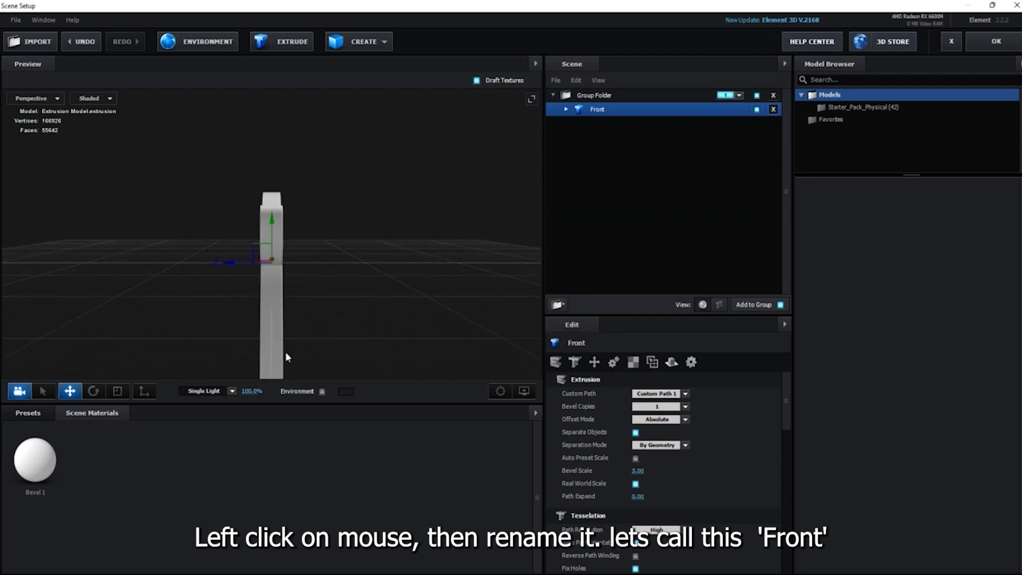
click(118, 391)
drag(226, 258, 229, 263)
drag(373, 279, 410, 290)
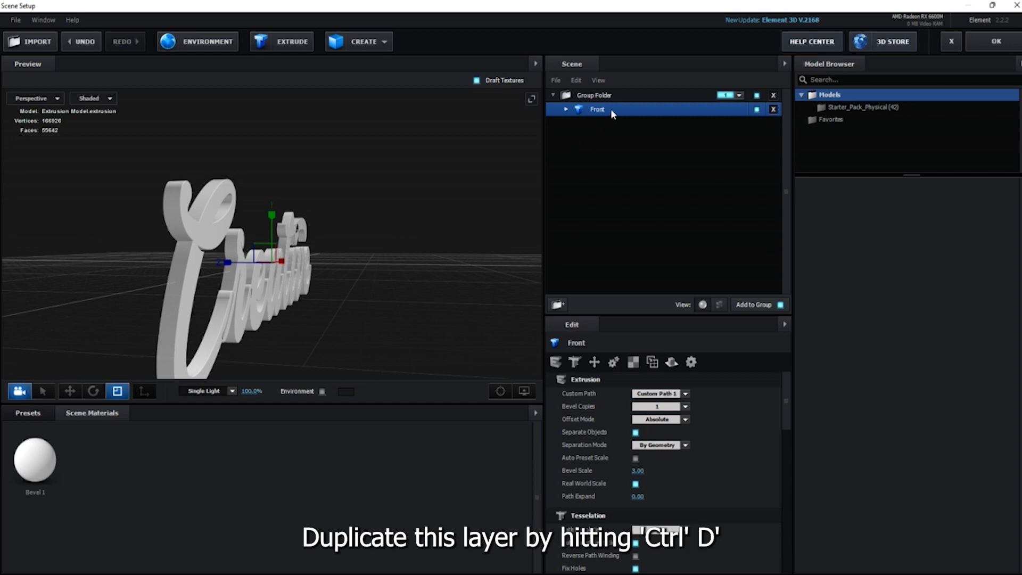
Duplicate the Front model and rename the copy as Middle.
key(ctrl+d)
right_click(603, 123)
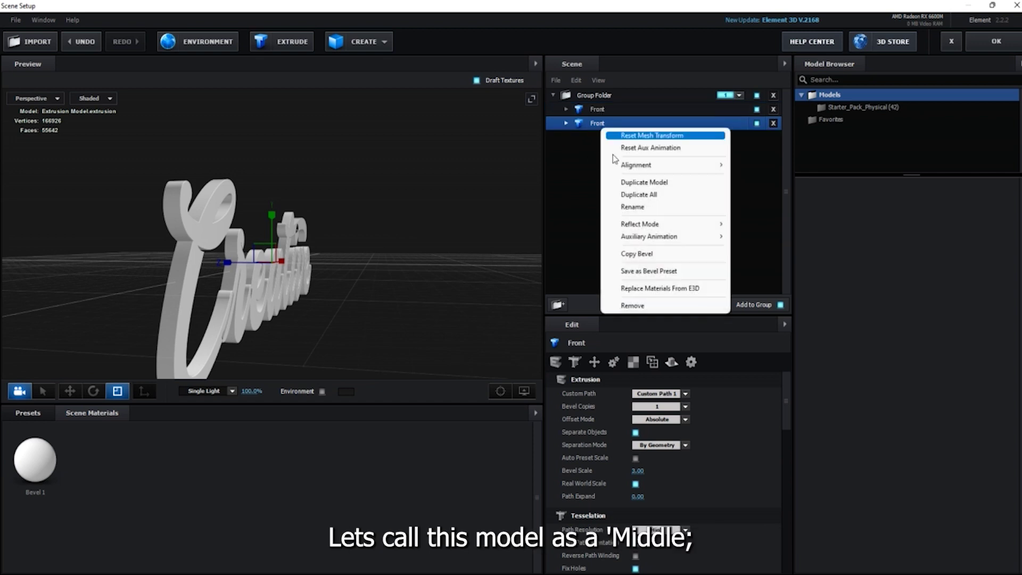
click(641, 212)
text(Middle)
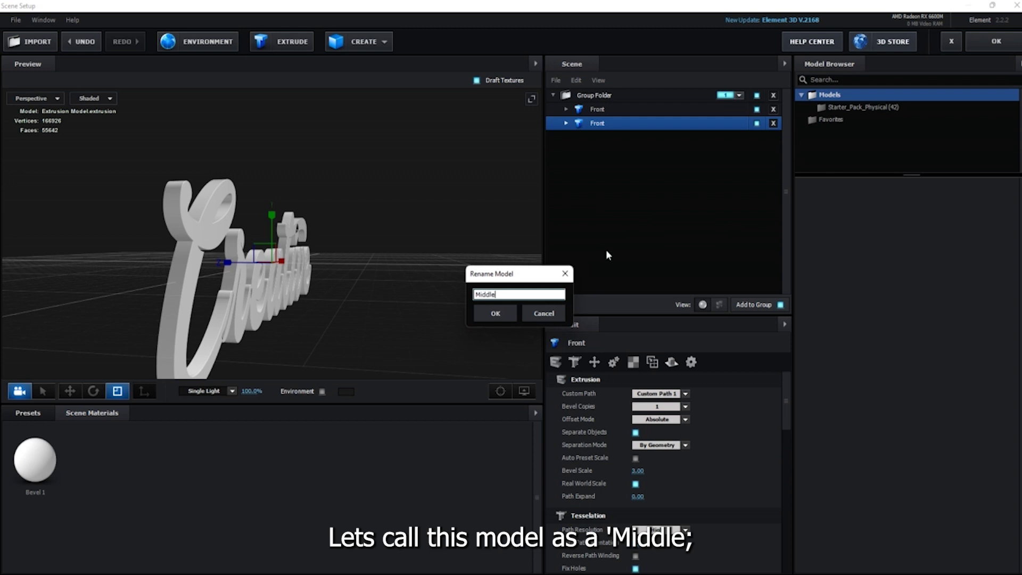
click(490, 312)
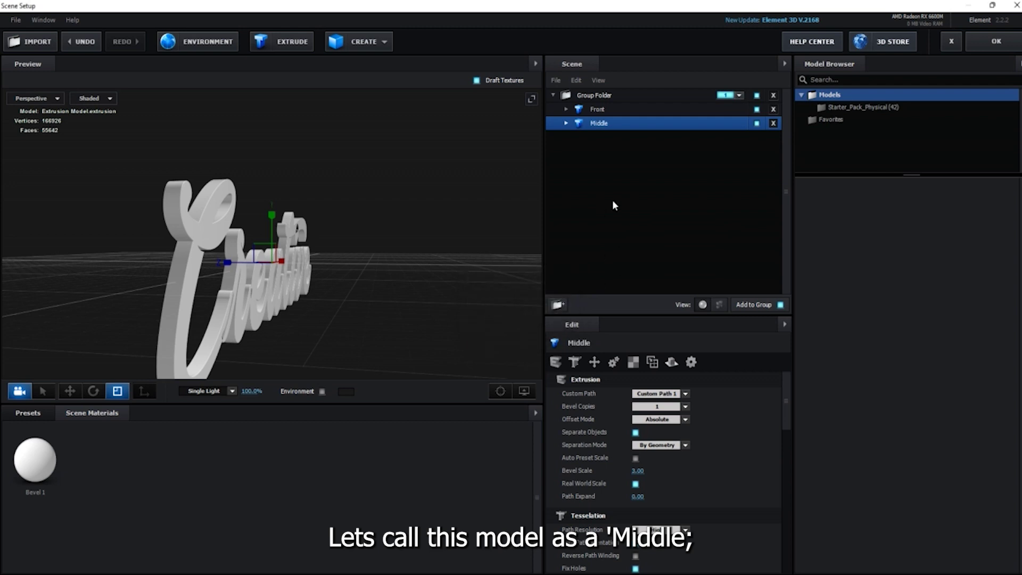
Move the Middle model along the Z axis until it stands apart from the Front model.
drag(361, 257, 370, 259)
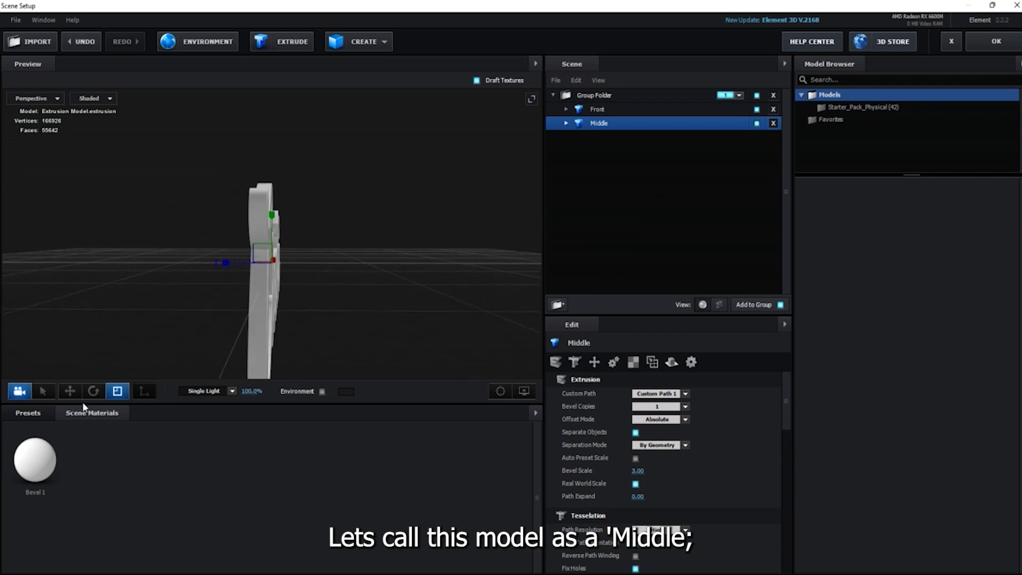
click(71, 392)
drag(229, 263, 195, 264)
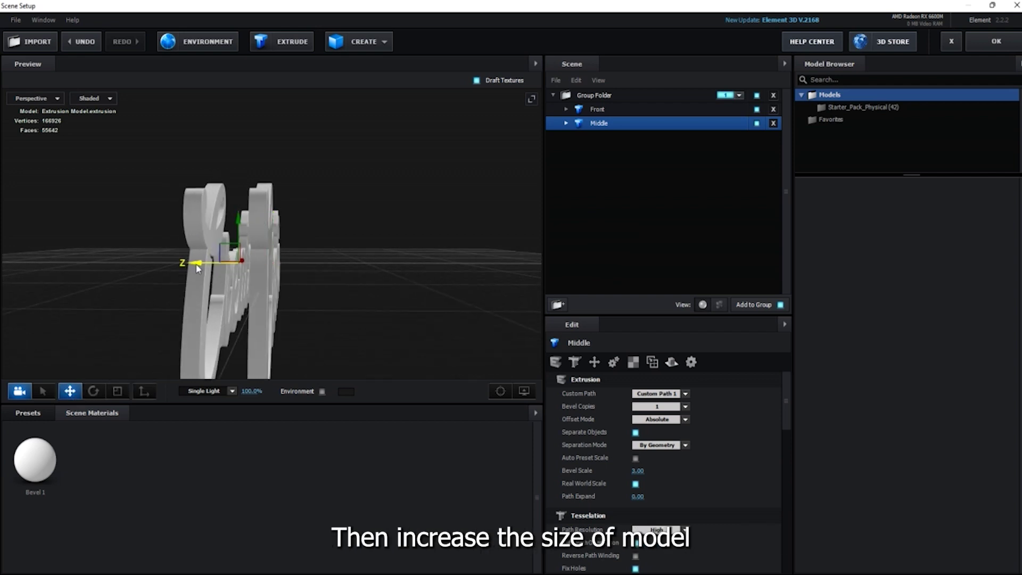
Scale up the Middle model along Z so it is much thicker than the Front model.
click(117, 392)
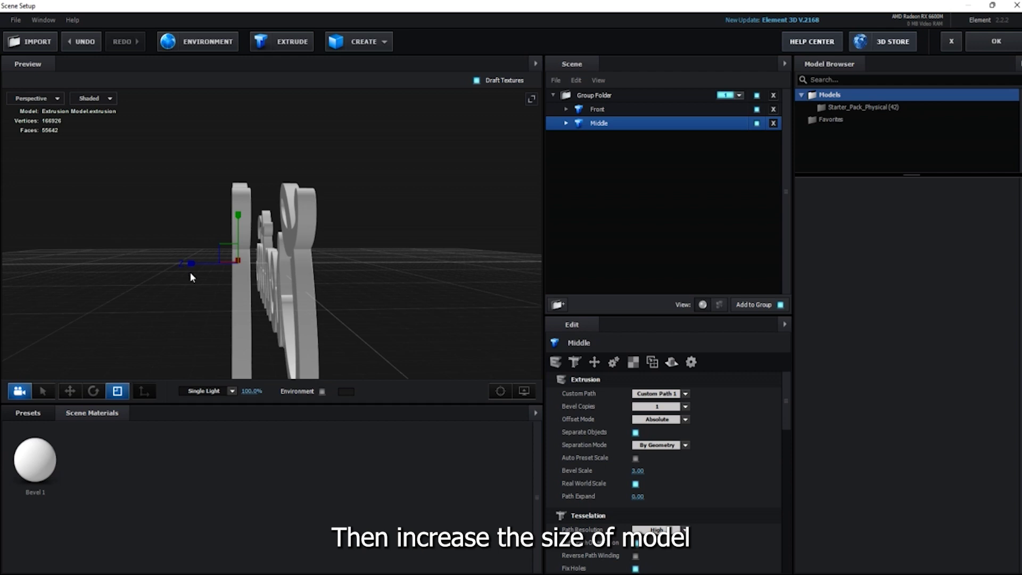
drag(190, 264, 186, 268)
drag(360, 296, 353, 298)
Move the Middle model back along Z until it meets the Front model.
click(70, 392)
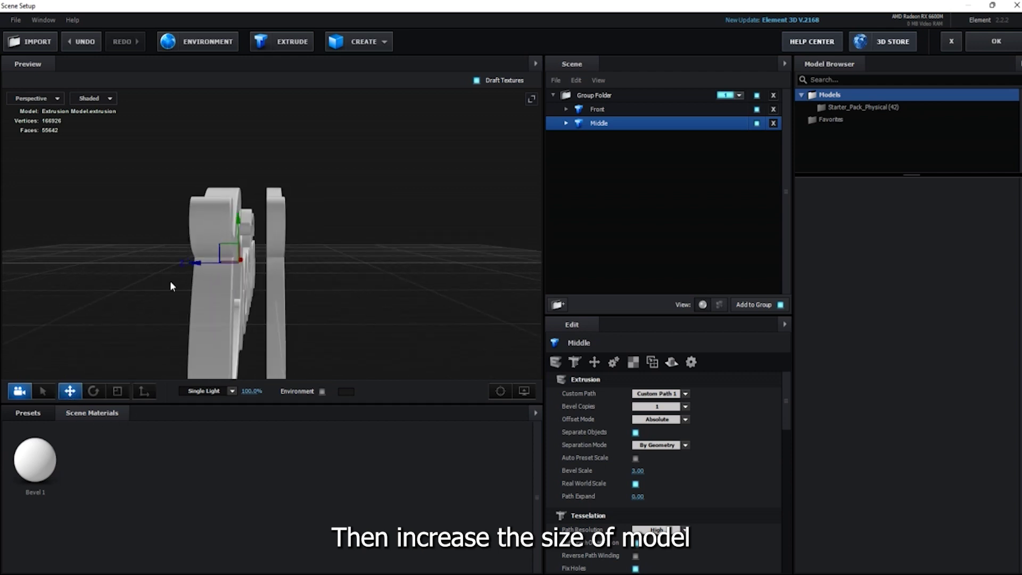
drag(193, 266, 212, 270)
drag(384, 293, 430, 303)
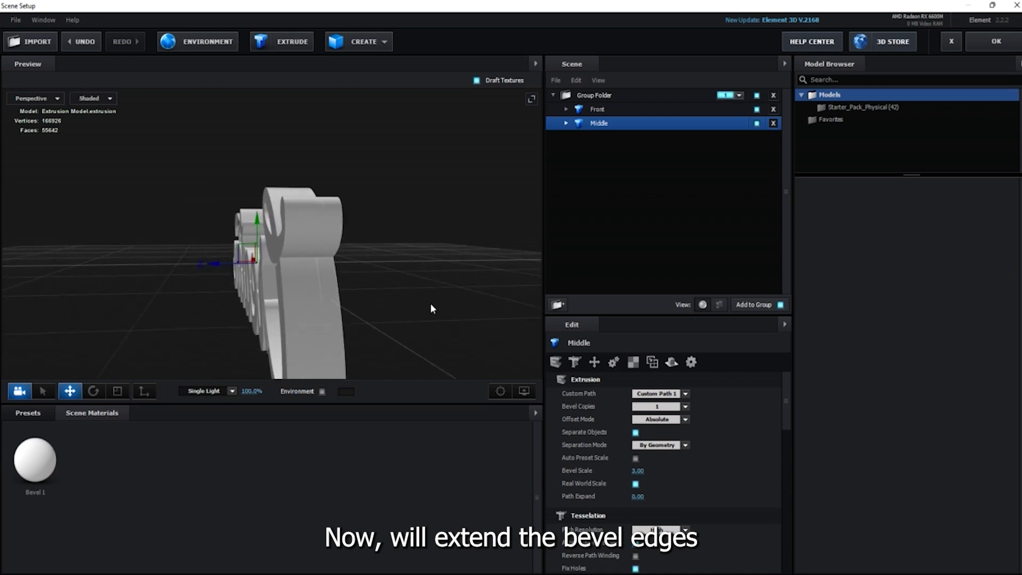
Set Expand Edges of the Front model's Bevel 1 to 0.85.
click(604, 112)
scroll(316, 220, up, 2)
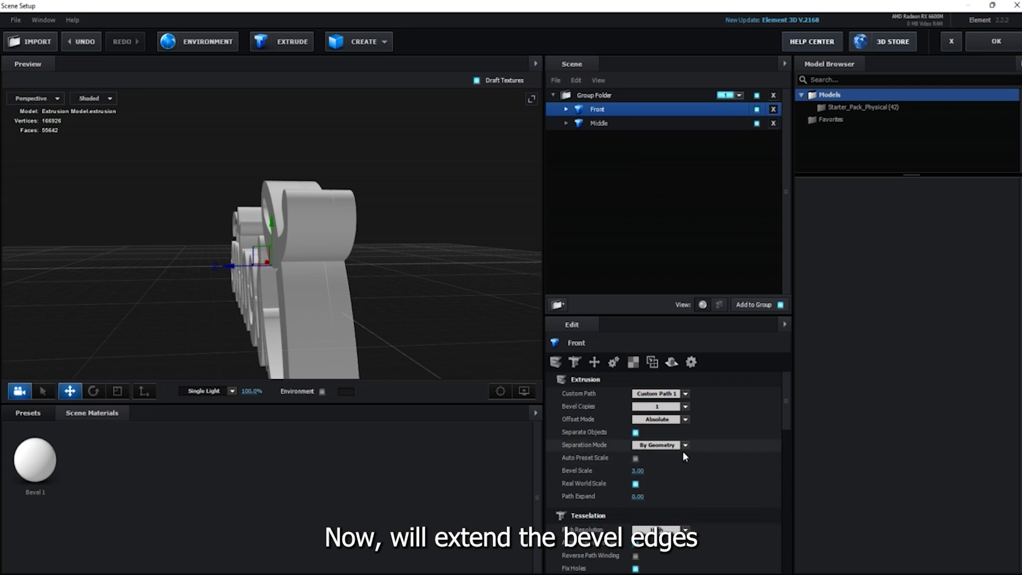
scroll(701, 448, down, 6)
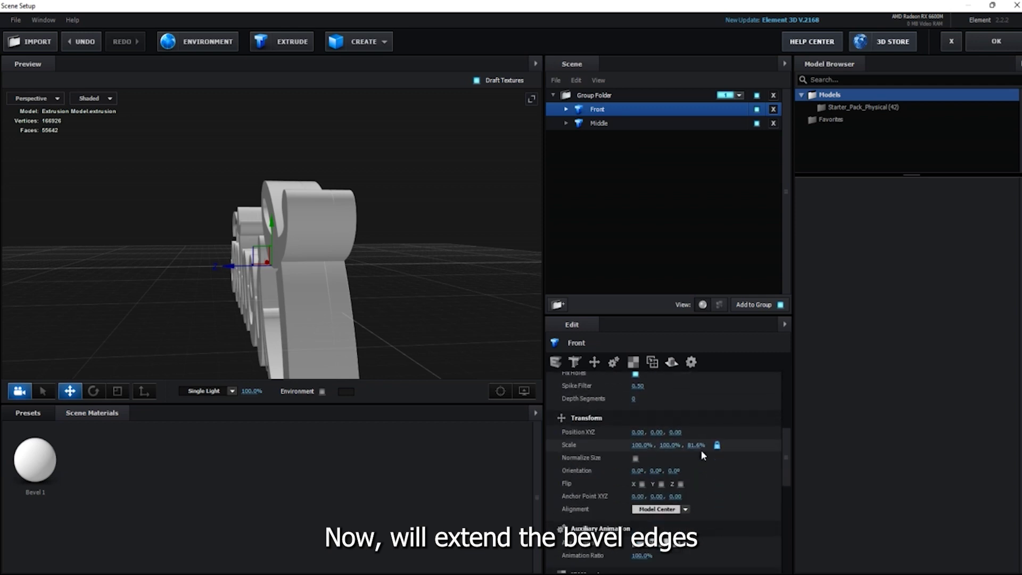
click(566, 109)
click(616, 126)
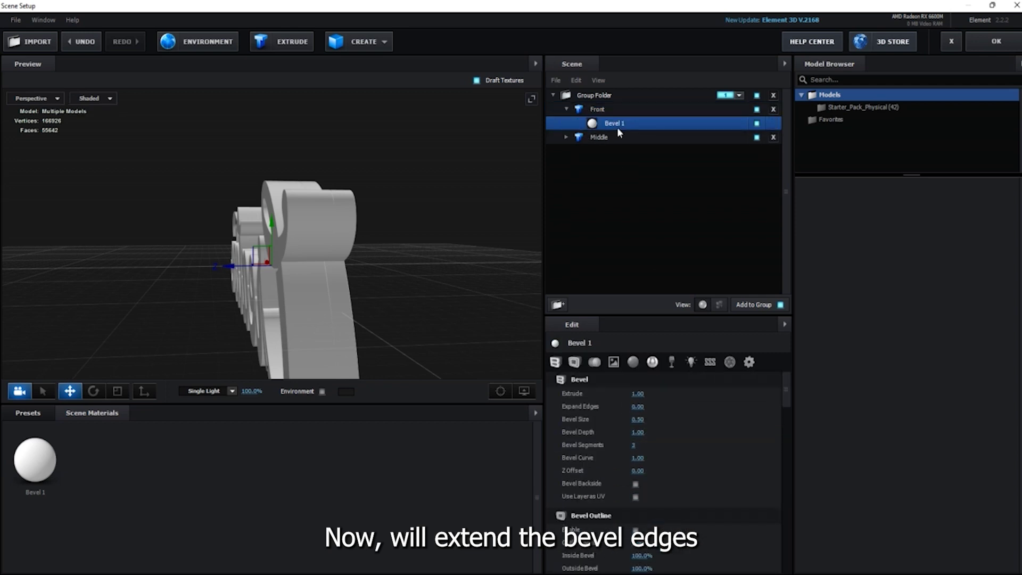
click(636, 408)
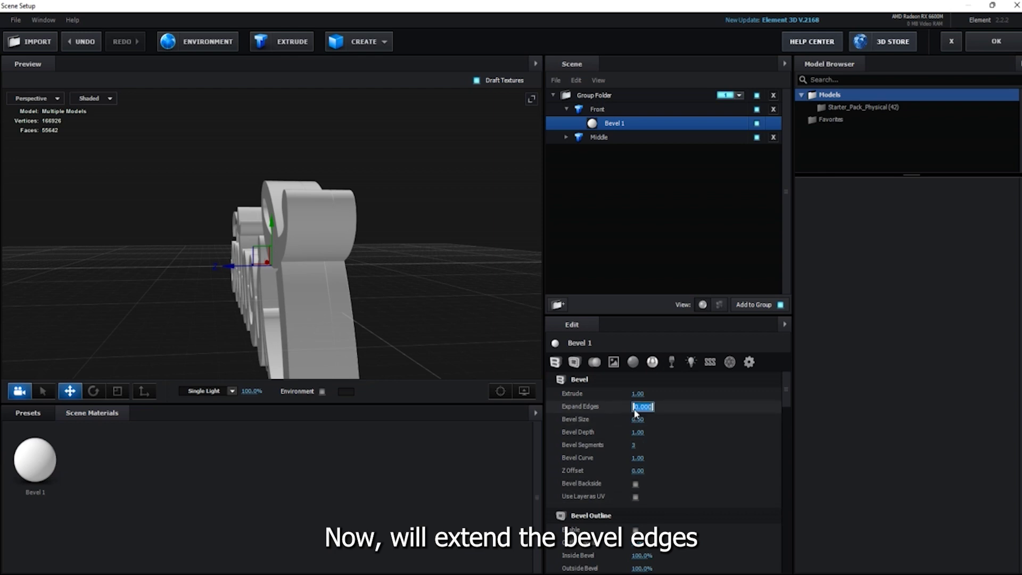
click(675, 413)
drag(635, 407, 645, 408)
click(646, 407)
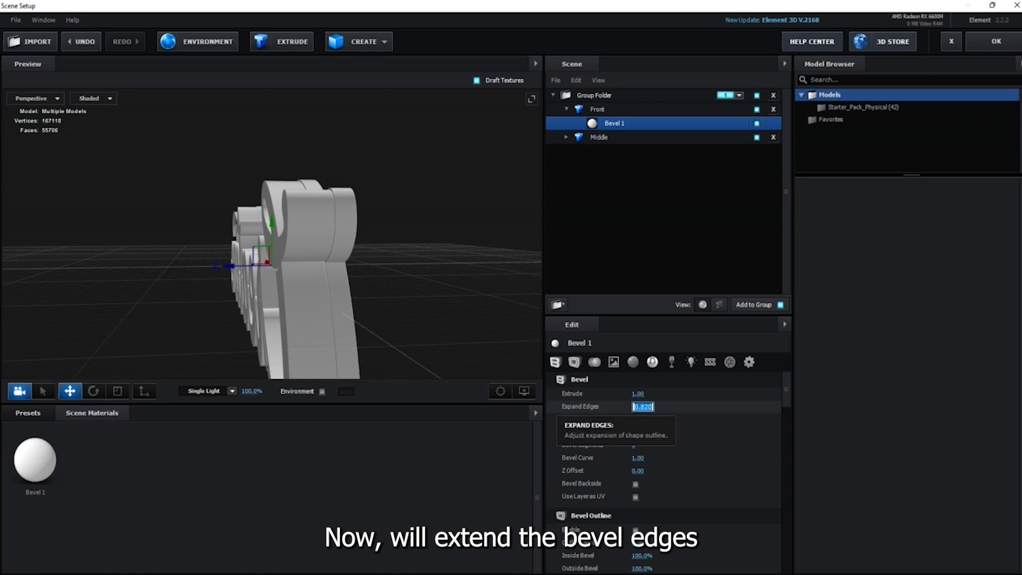
text(0.)
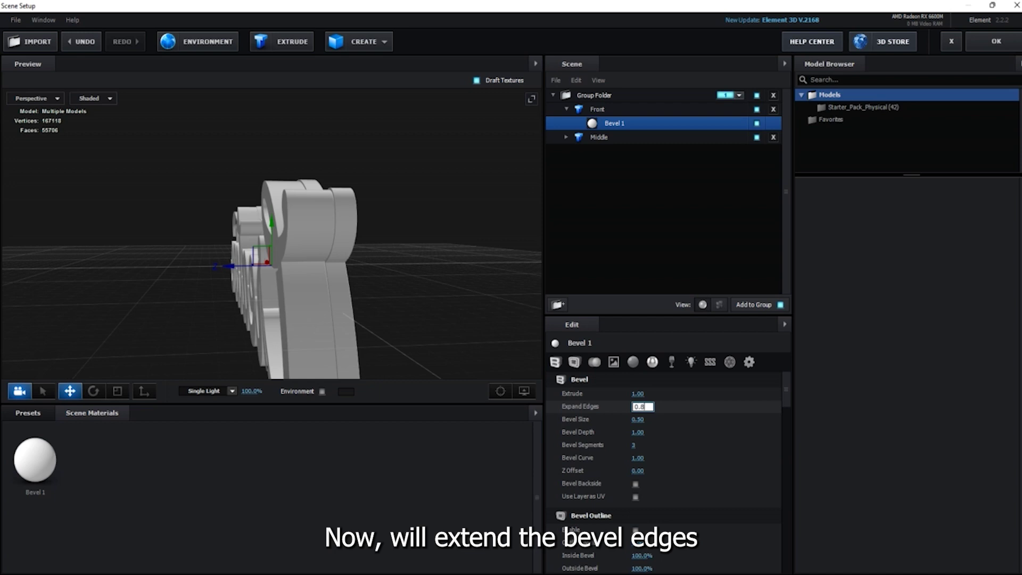
key(Return)
mouse_move(417, 319)
mouse_down()
mouse_move(413, 299)
mouse_move(422, 313)
mouse_up()
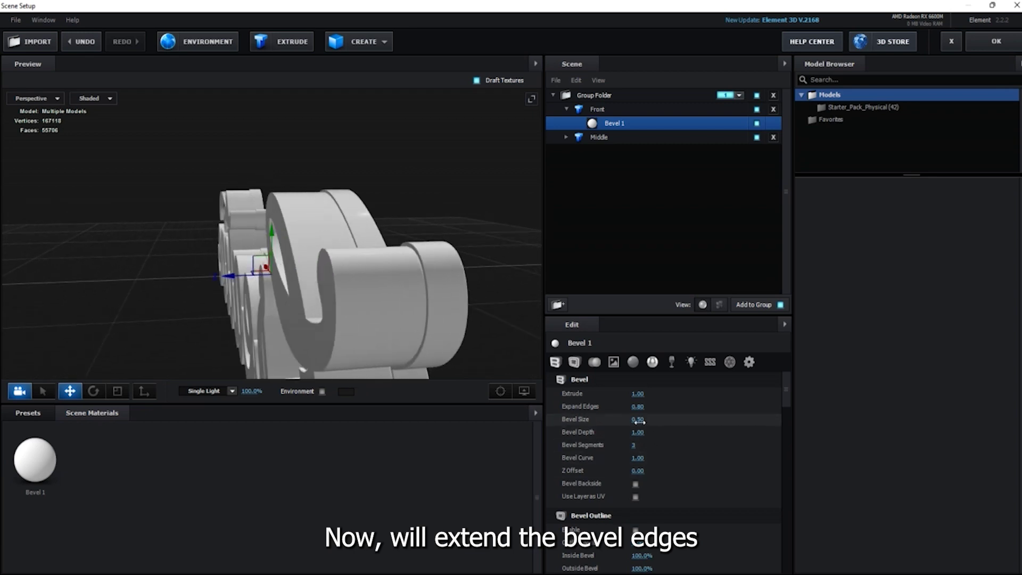
drag(642, 407, 644, 411)
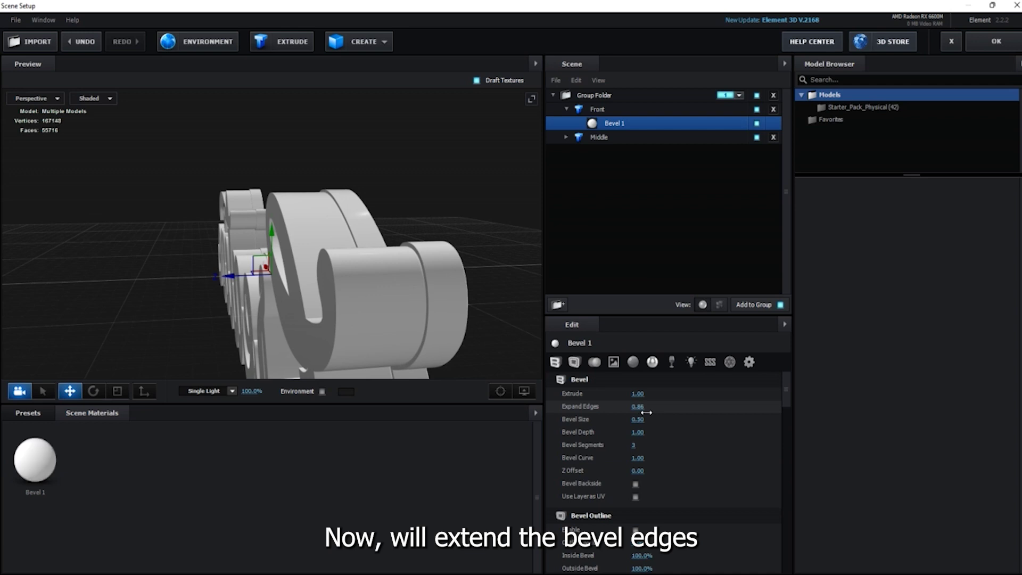
drag(451, 302, 417, 292)
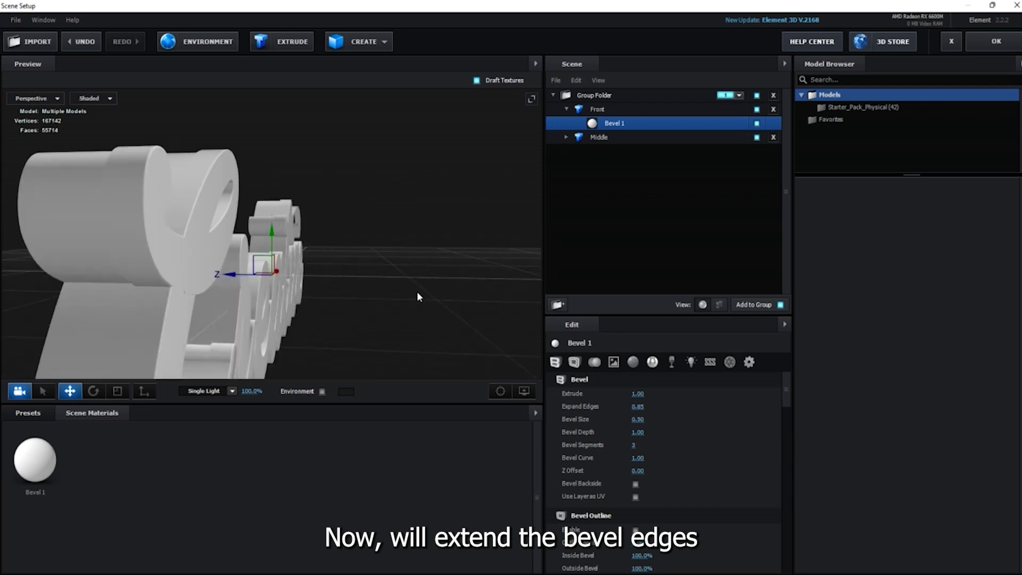
Set the Front model's Bevel Copies to 2.
click(598, 109)
scroll(618, 461, up, 5)
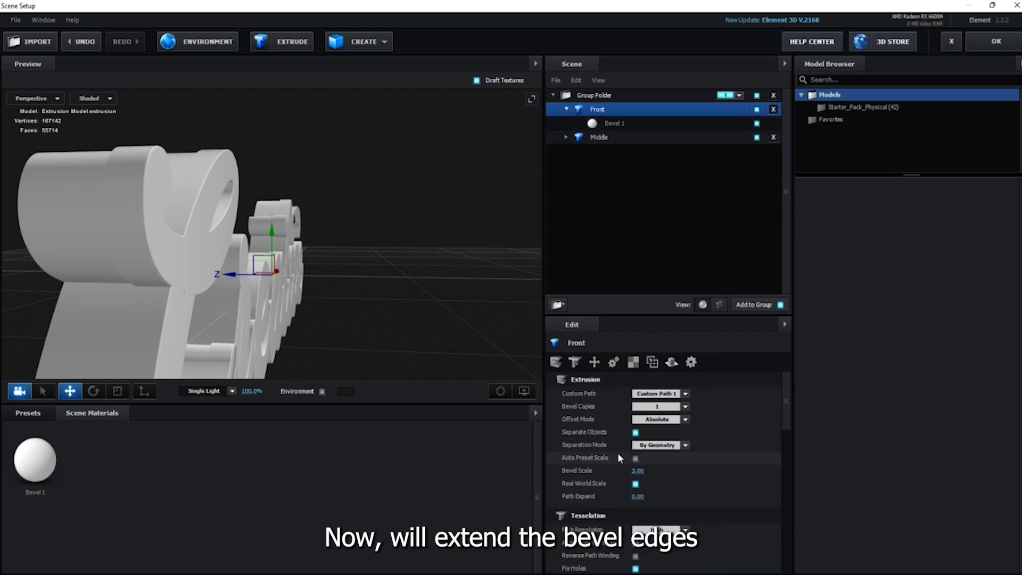
click(655, 412)
click(656, 425)
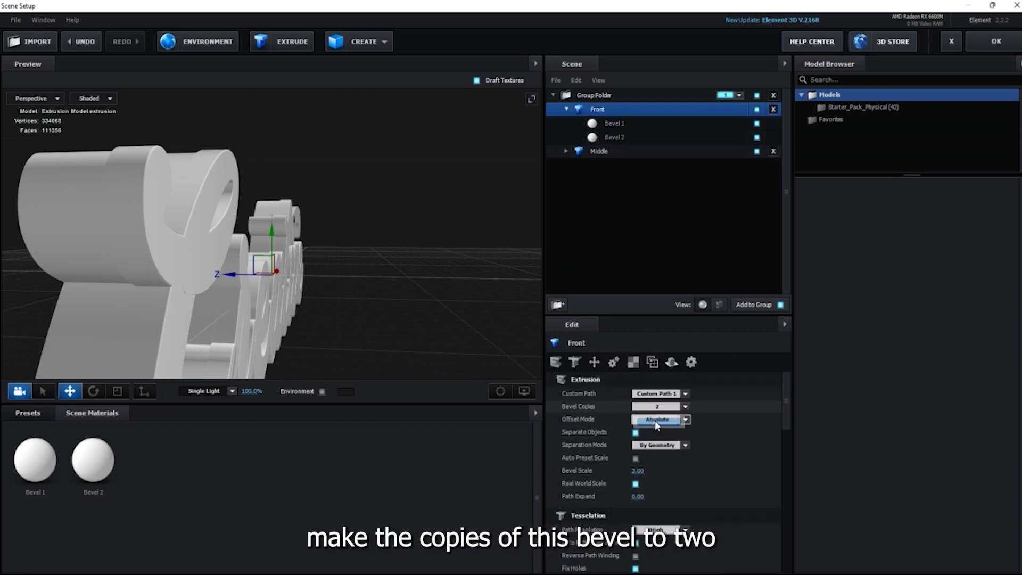
Set the Z Offset of the Front model's Bevel 2 to 0.26.
click(609, 136)
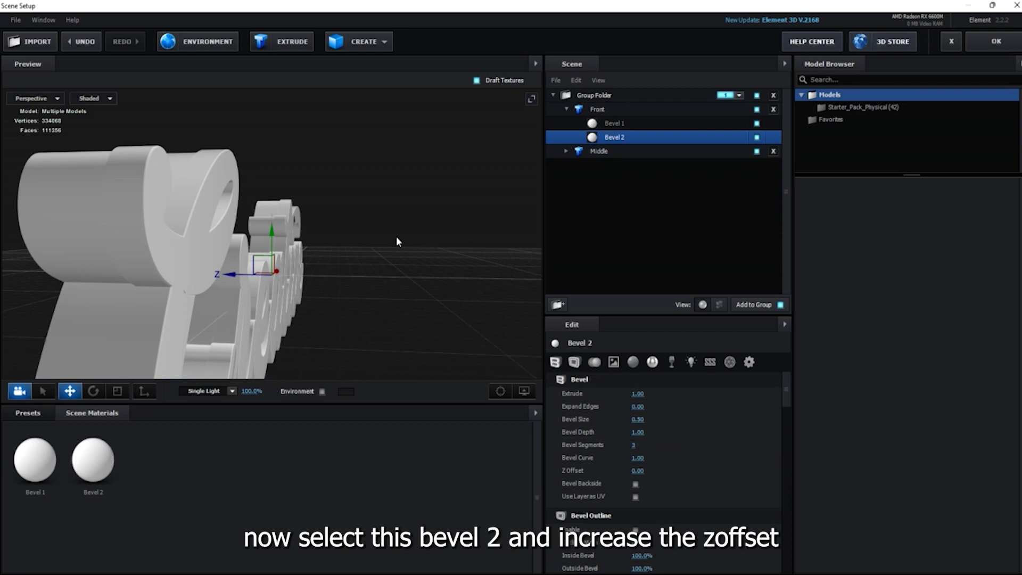
drag(396, 235, 406, 238)
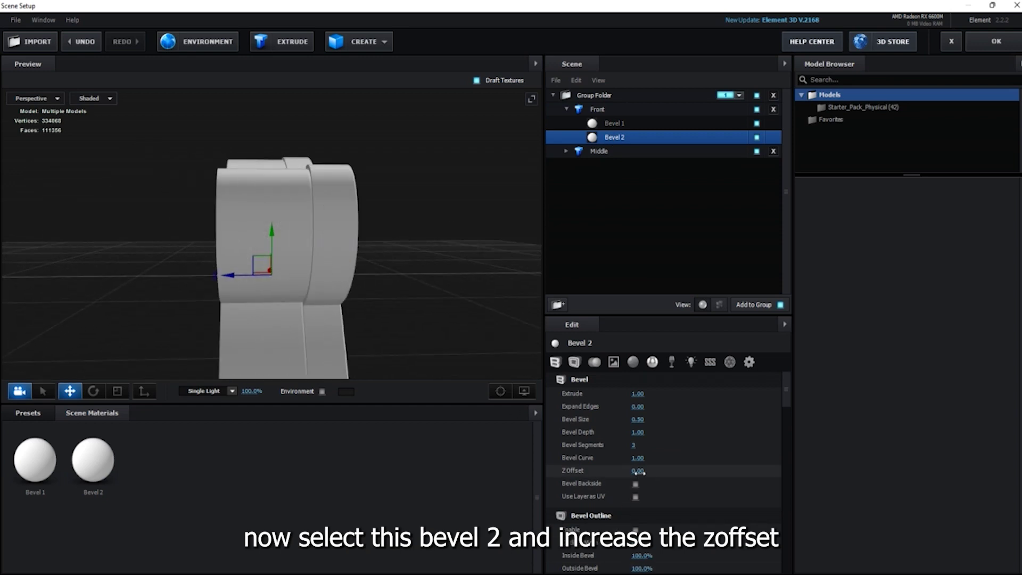
drag(637, 471, 652, 470)
drag(363, 246, 359, 245)
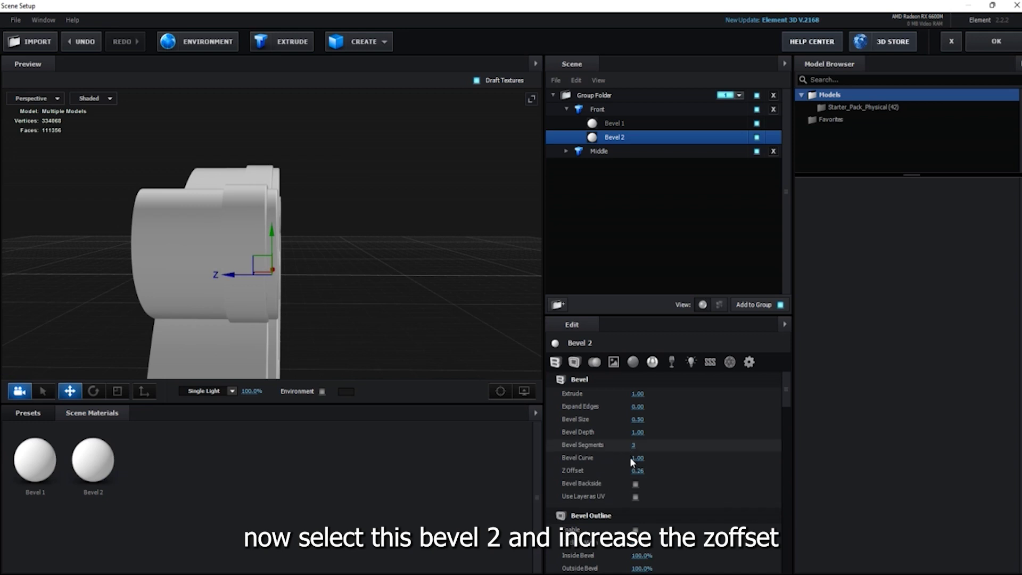
drag(371, 311, 361, 308)
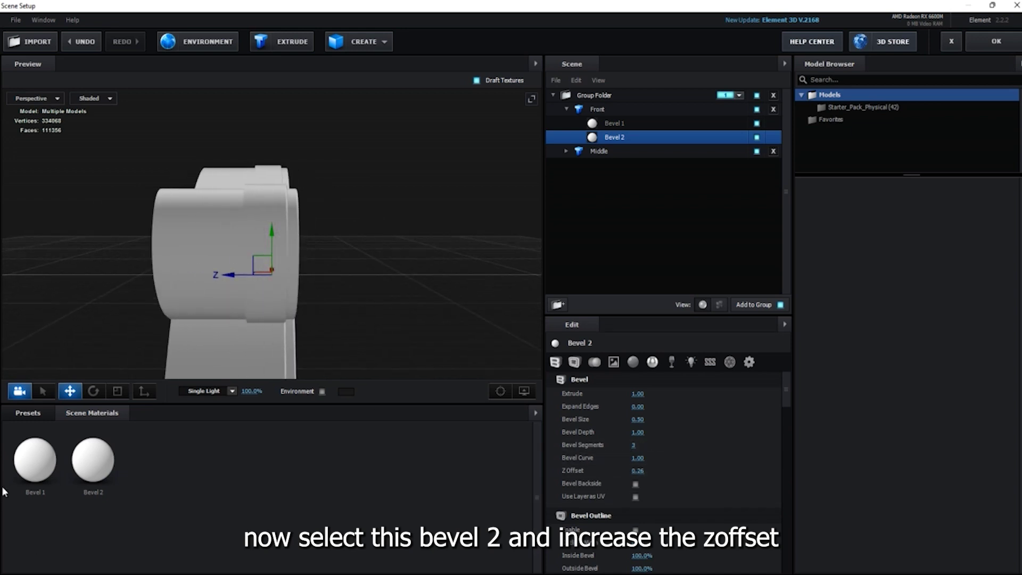
Apply the Black_Outline physical material to the Front model's Bevel 2.
click(30, 415)
click(46, 463)
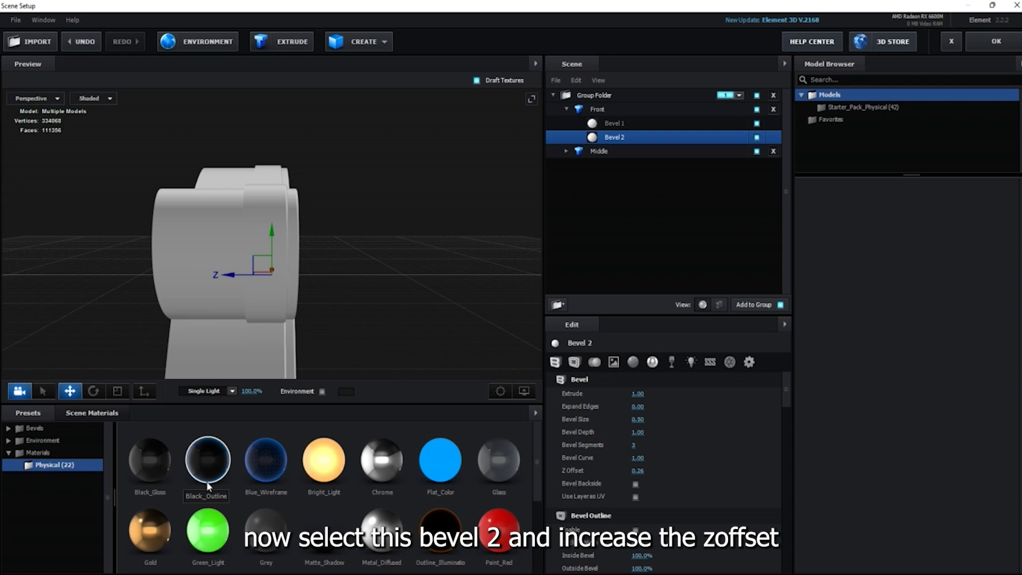
click(206, 481)
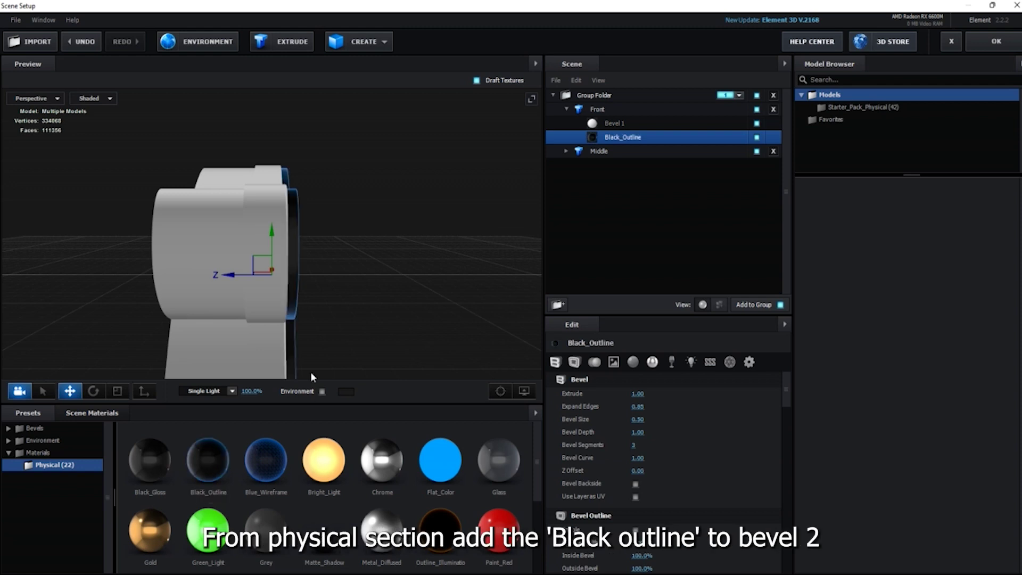
Apply the Chrome physical material to the Front model's Bevel 1.
click(610, 122)
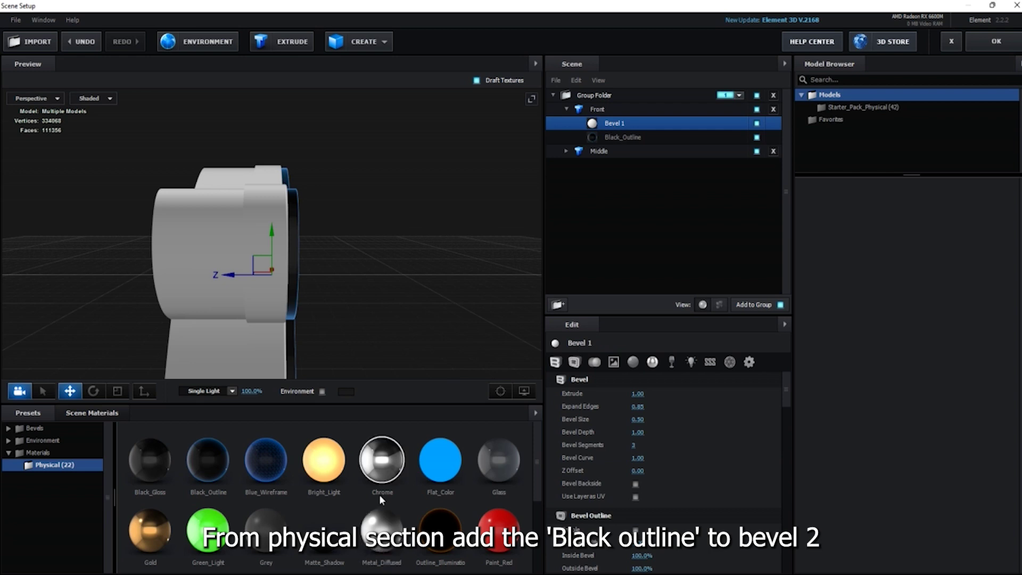
click(383, 467)
drag(413, 286, 411, 266)
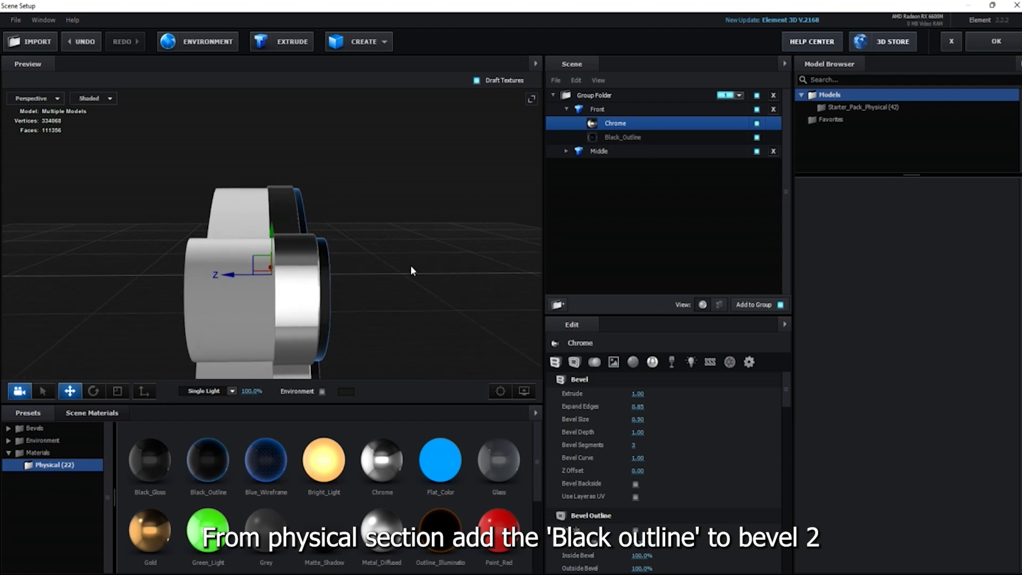
Duplicate the Front model and rename the copy as Last.
click(595, 110)
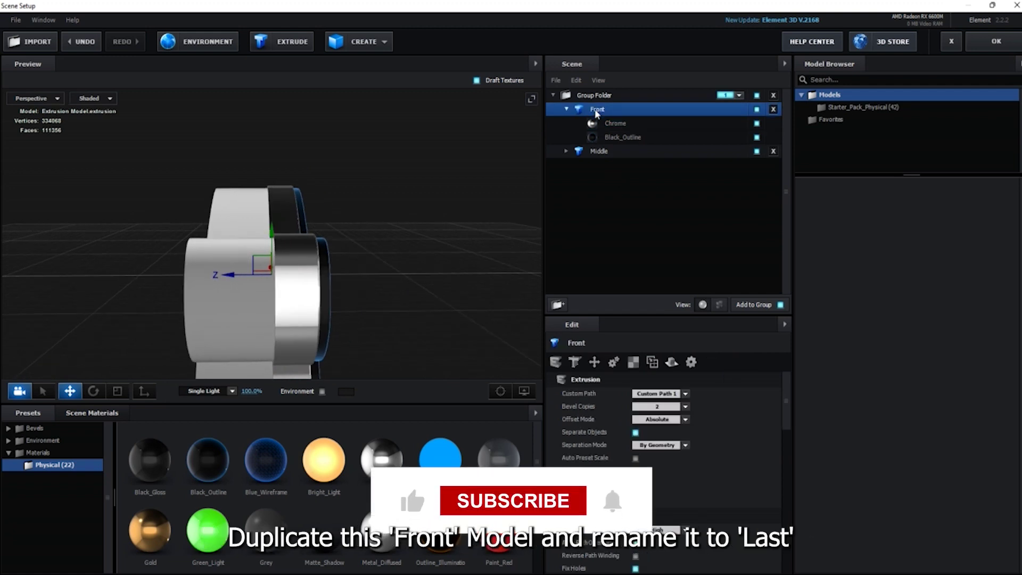
key(ctrl+d)
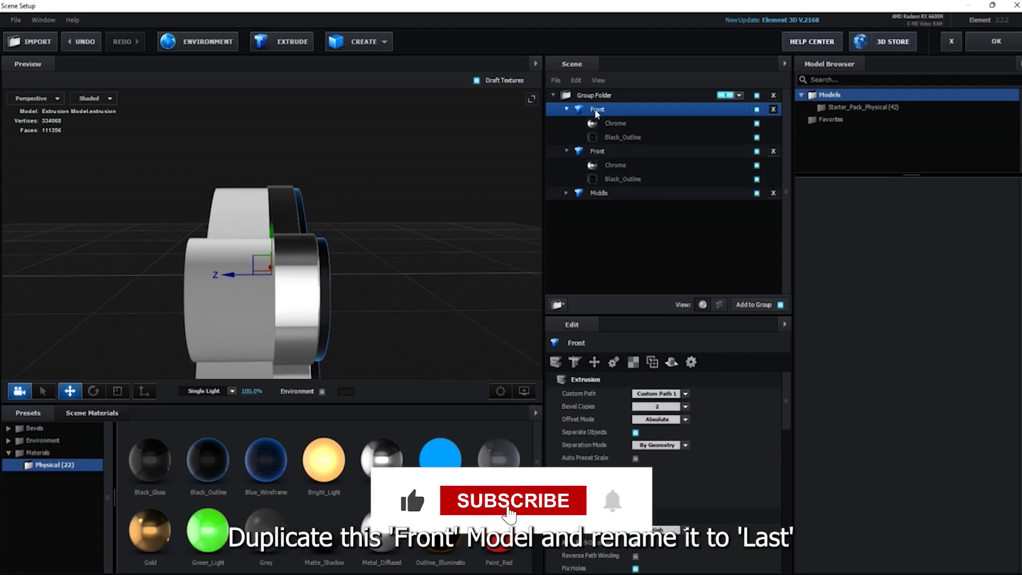
click(597, 158)
right_click(597, 154)
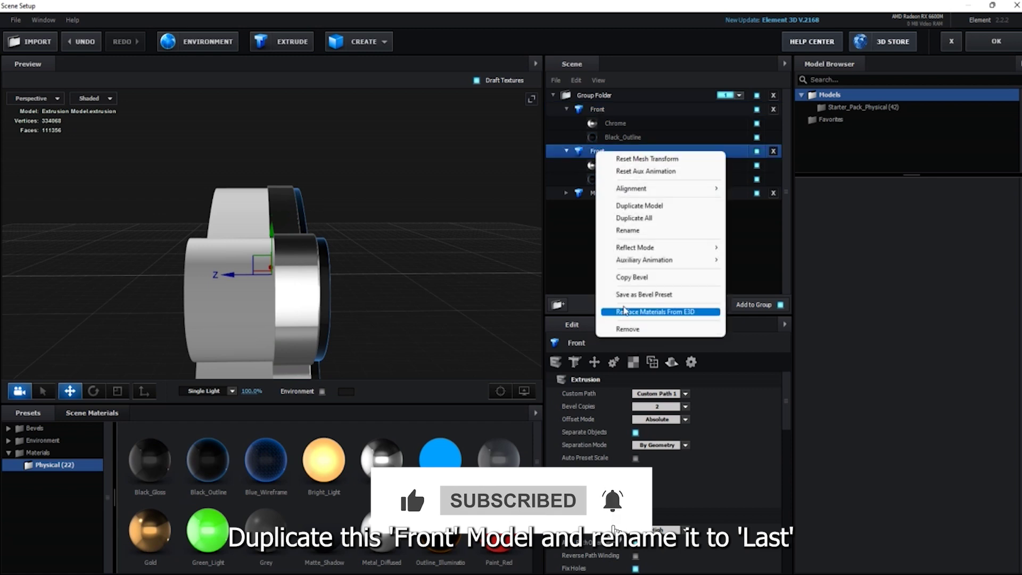
click(630, 230)
text(Last)
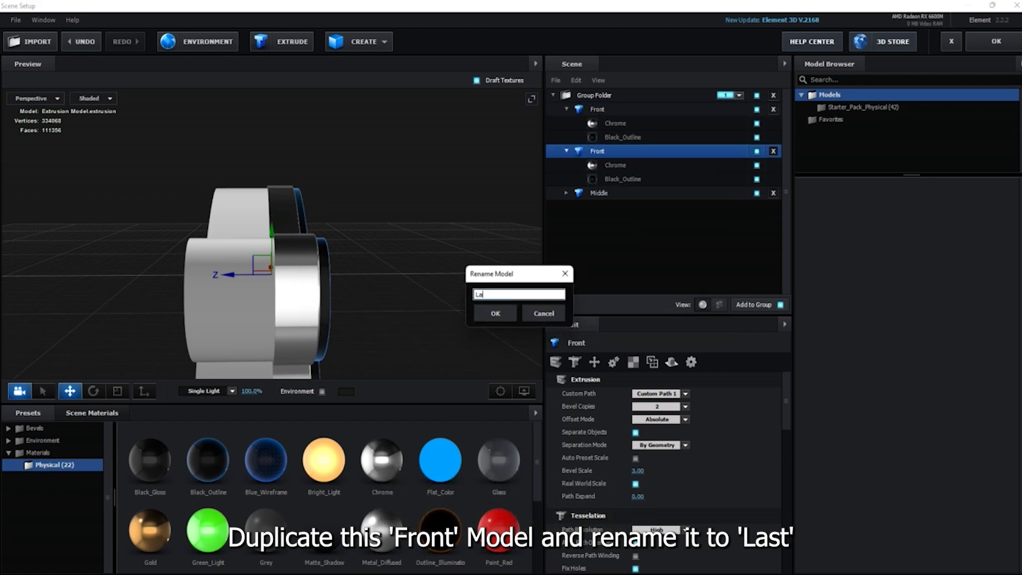
click(495, 315)
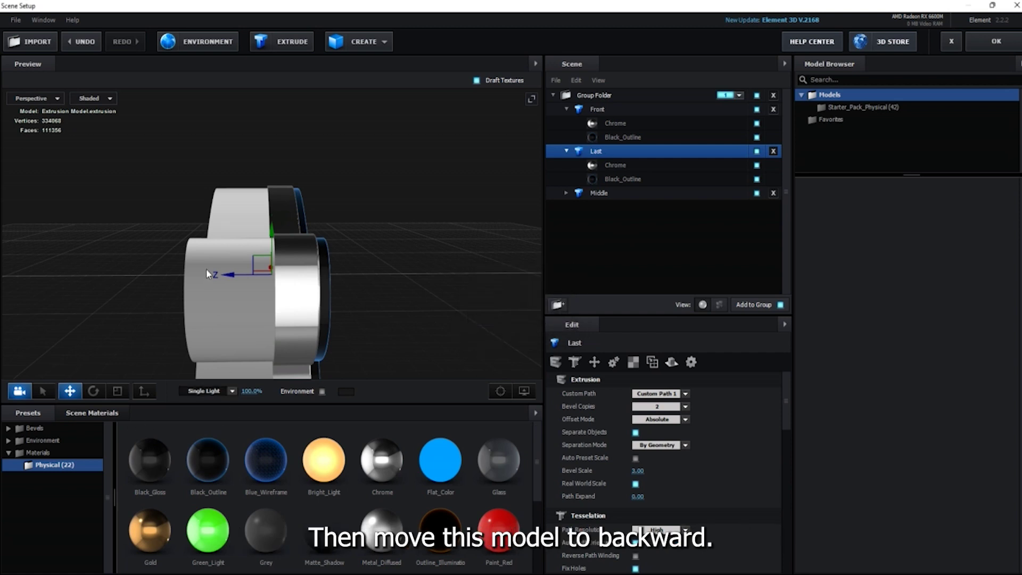
Move the Last model back along Z until it sits behind the Middle model.
drag(232, 276, 195, 276)
drag(310, 318, 316, 317)
drag(197, 276, 194, 279)
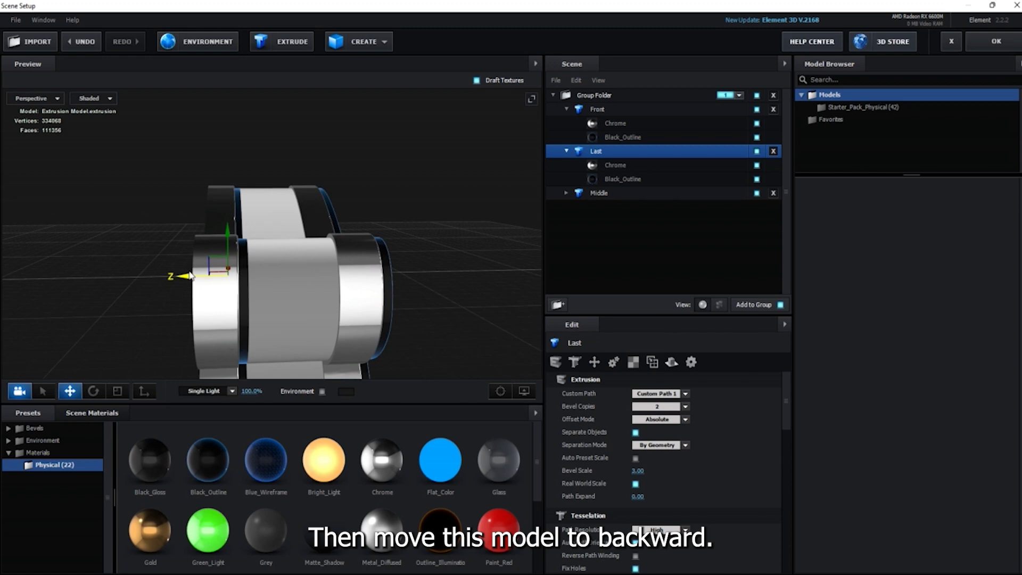
drag(252, 297, 418, 268)
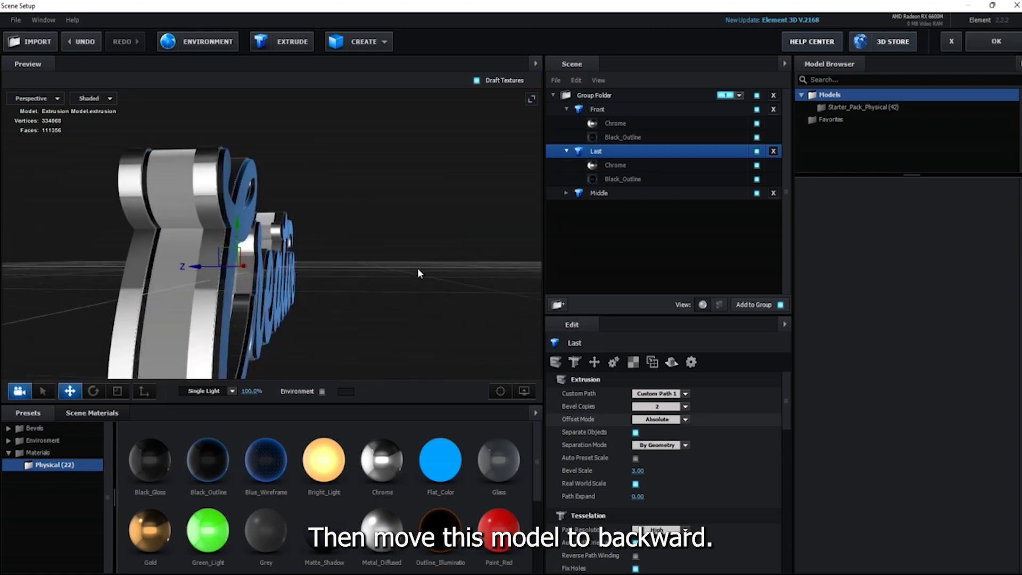
Apply the Black_Gloss physical material to the Middle model's Bevel 1.
click(609, 196)
click(566, 194)
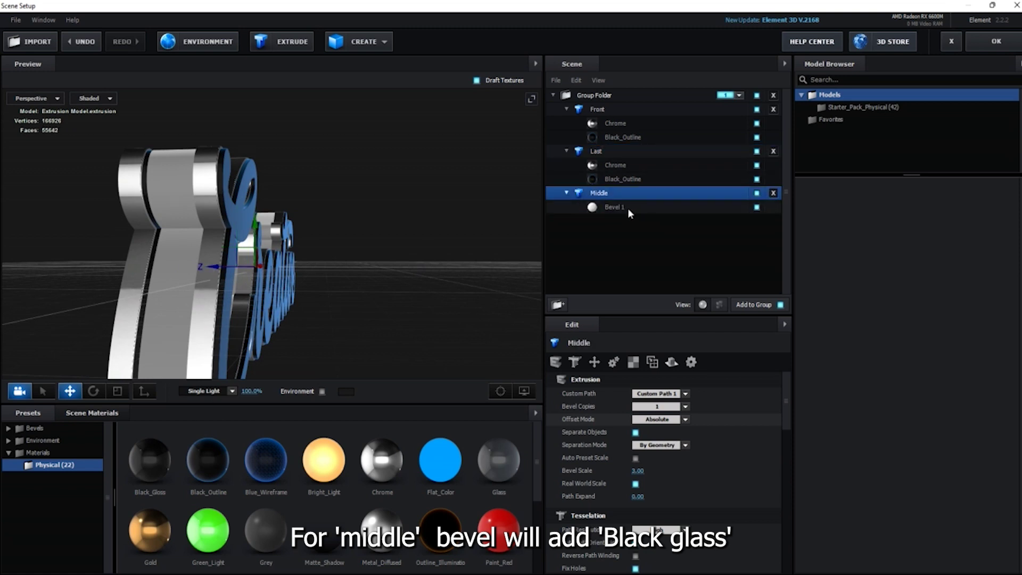
click(630, 212)
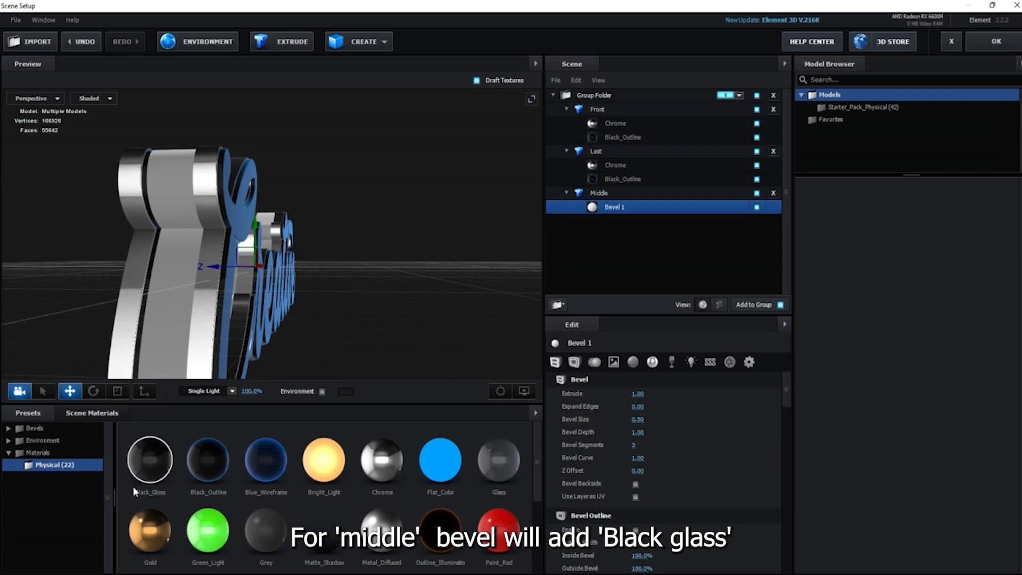
click(146, 483)
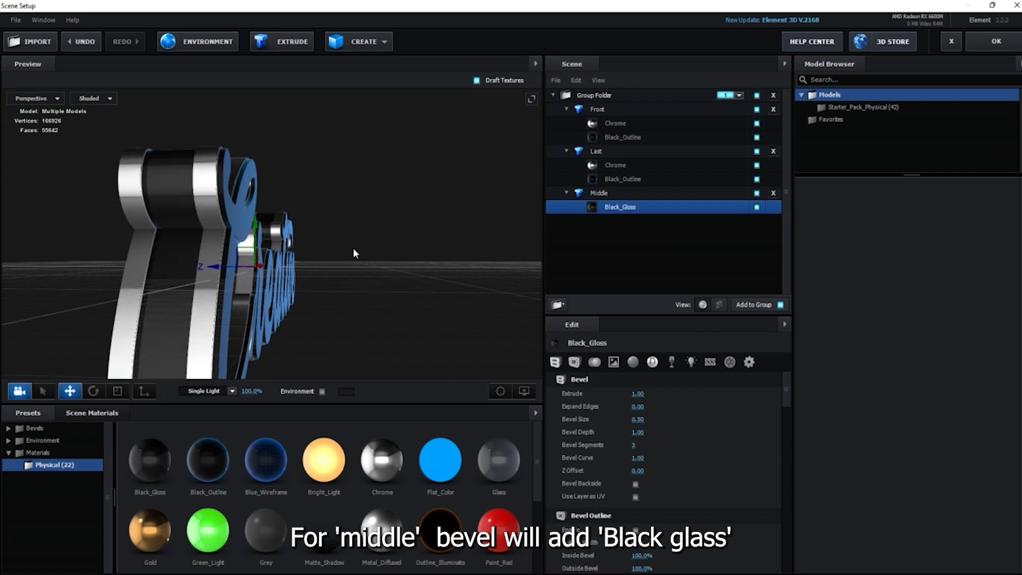
mouse_move(375, 237)
mouse_down()
mouse_move(358, 247)
mouse_move(362, 239)
mouse_up()
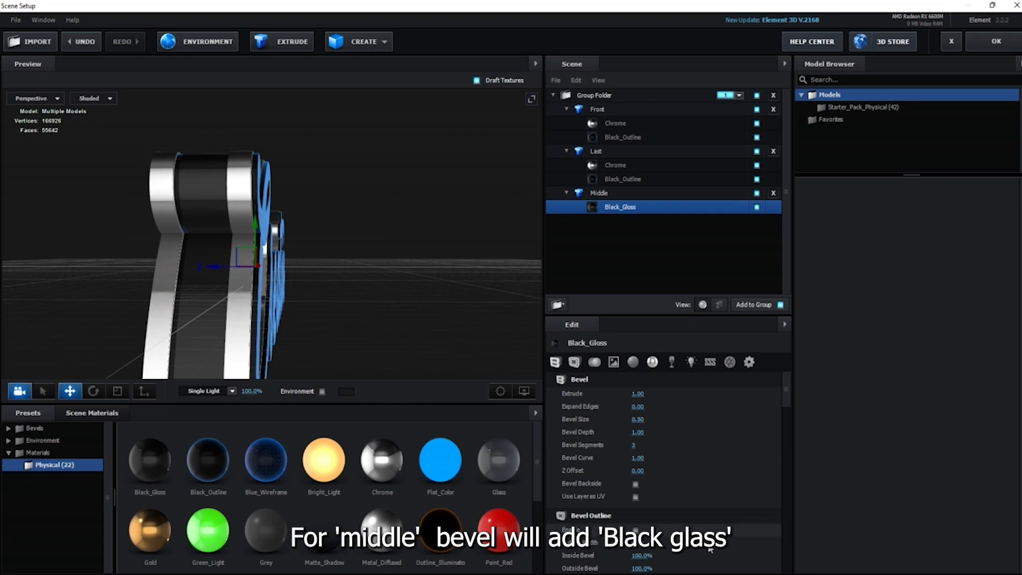
Assign Custom Layer 1 as the illumination texture of the Middle model's Black_Gloss material.
scroll(697, 441, down, 3)
scroll(696, 441, down, 3)
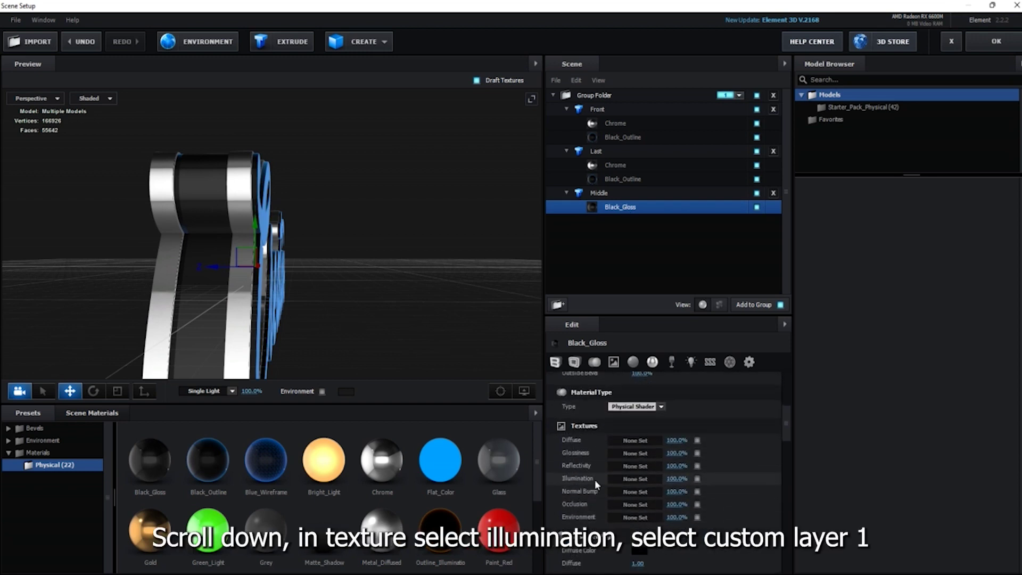
click(639, 480)
click(632, 374)
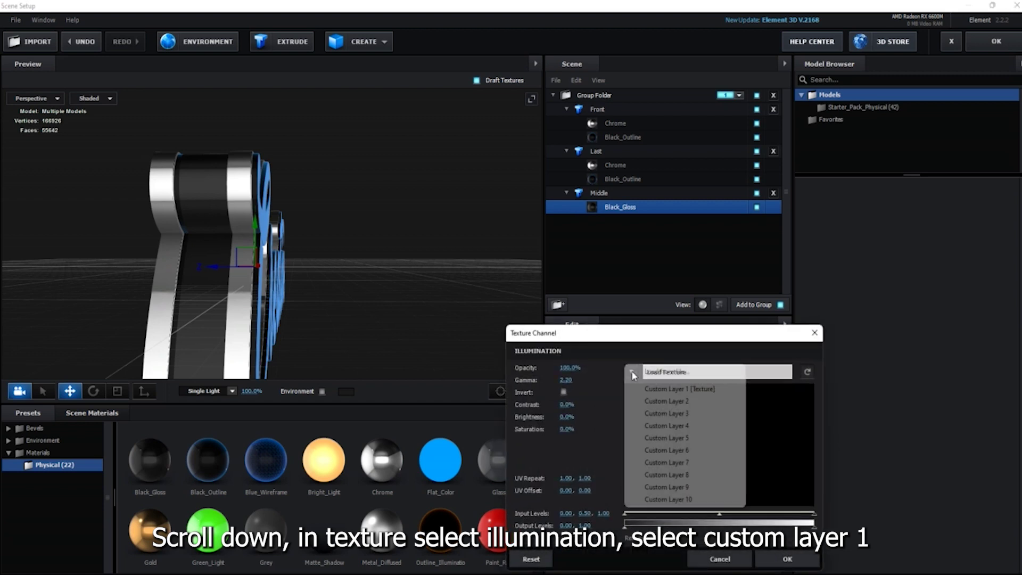
click(666, 390)
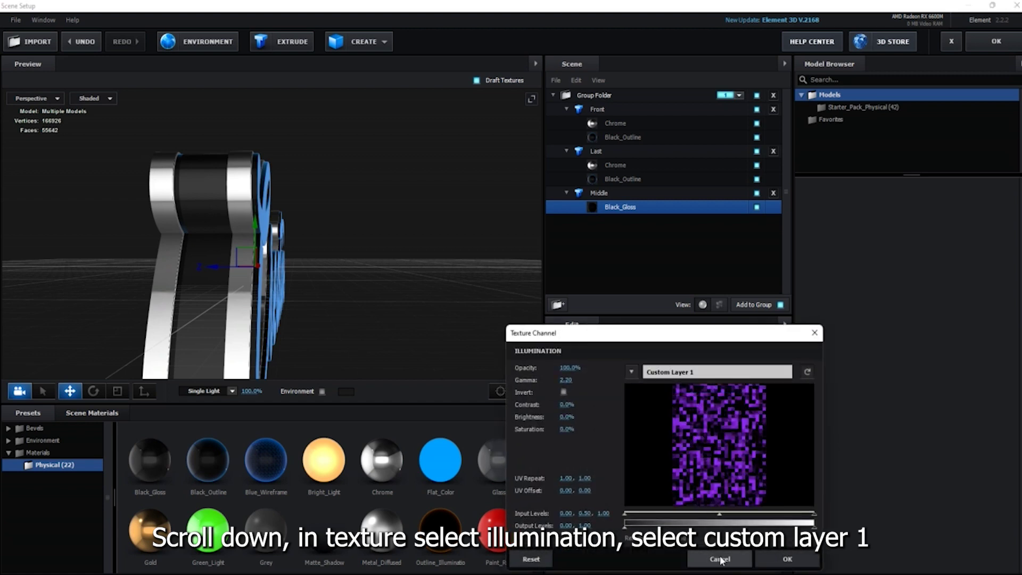
Set the illumination texture's brightness to 10% and both UV Repeat values to 2.00, and accept the texture settings.
click(567, 418)
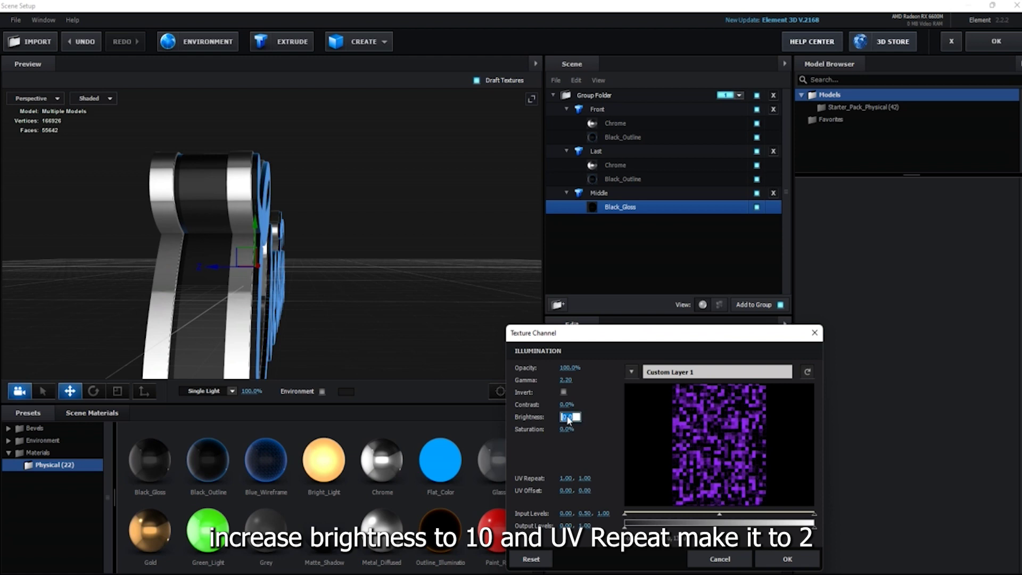
text(10)
key(Return)
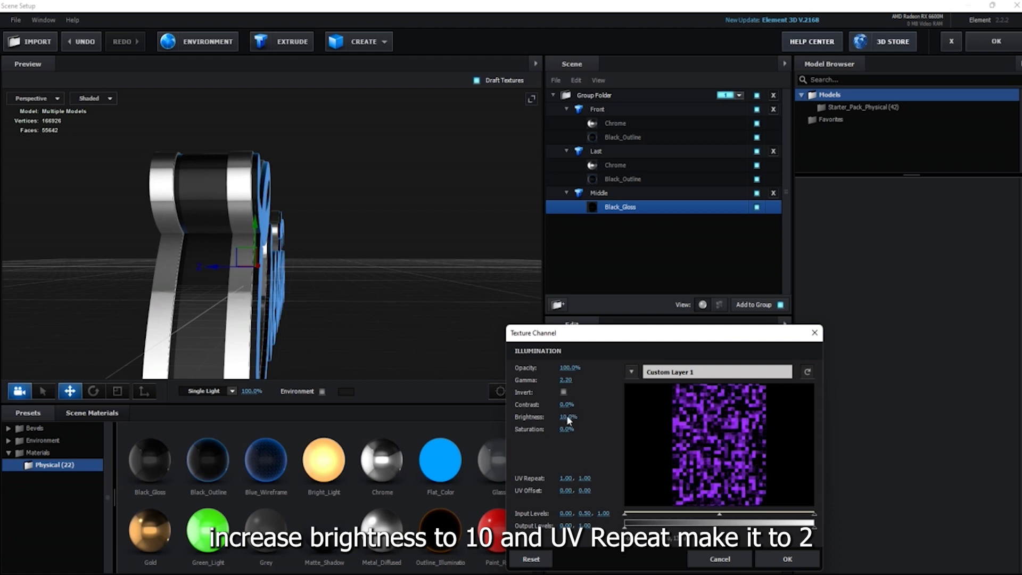
click(566, 479)
text(2)
key(Return)
click(584, 479)
text(2)
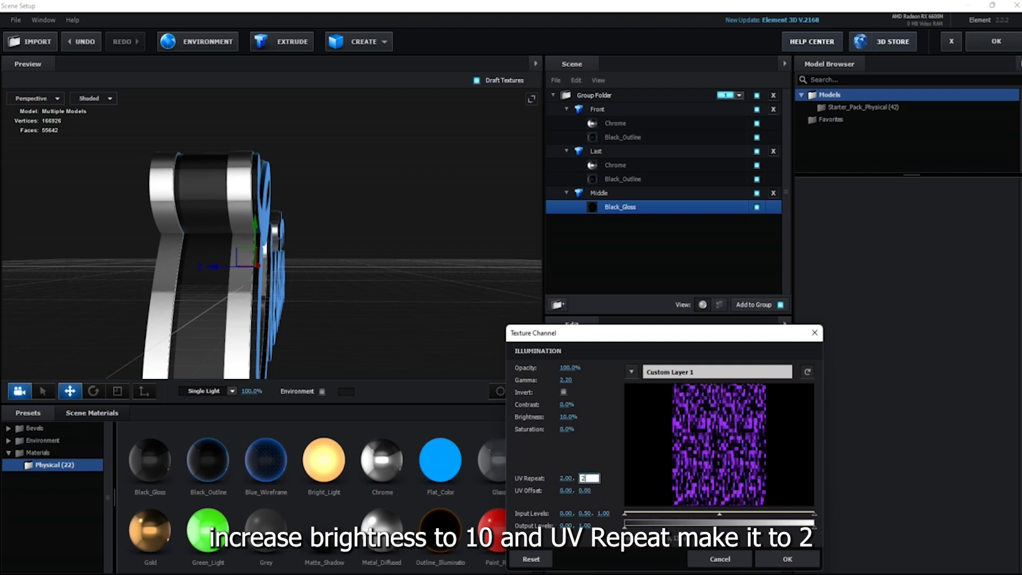
key(Return)
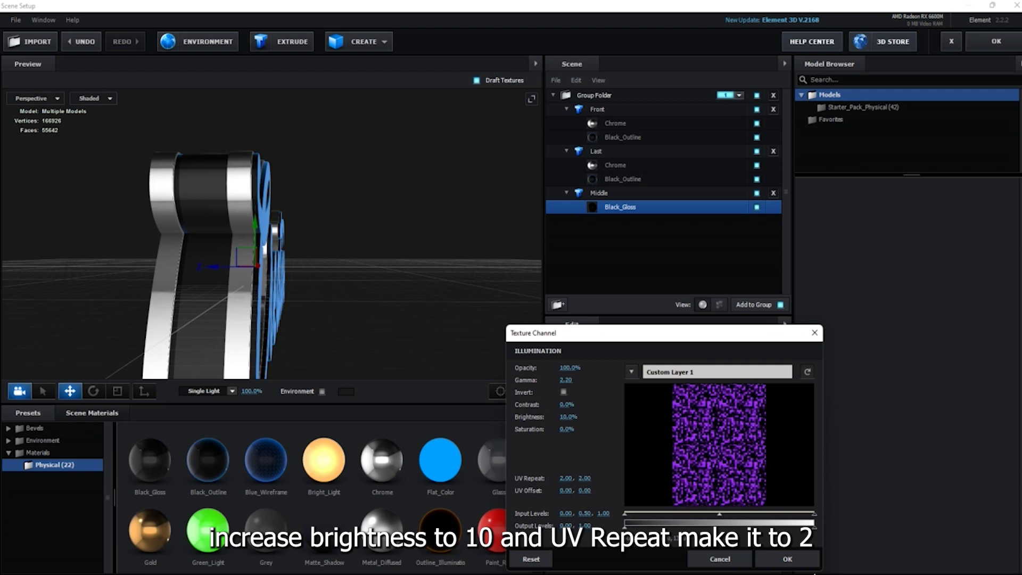
click(786, 559)
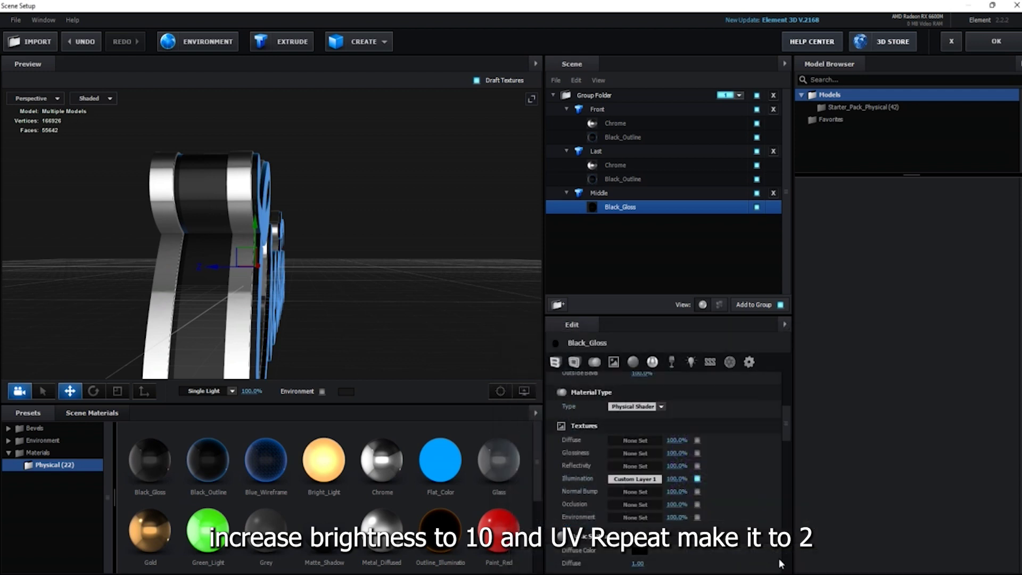
Set the illumination intensity of the Middle model's Black_Gloss material to 100%.
click(693, 363)
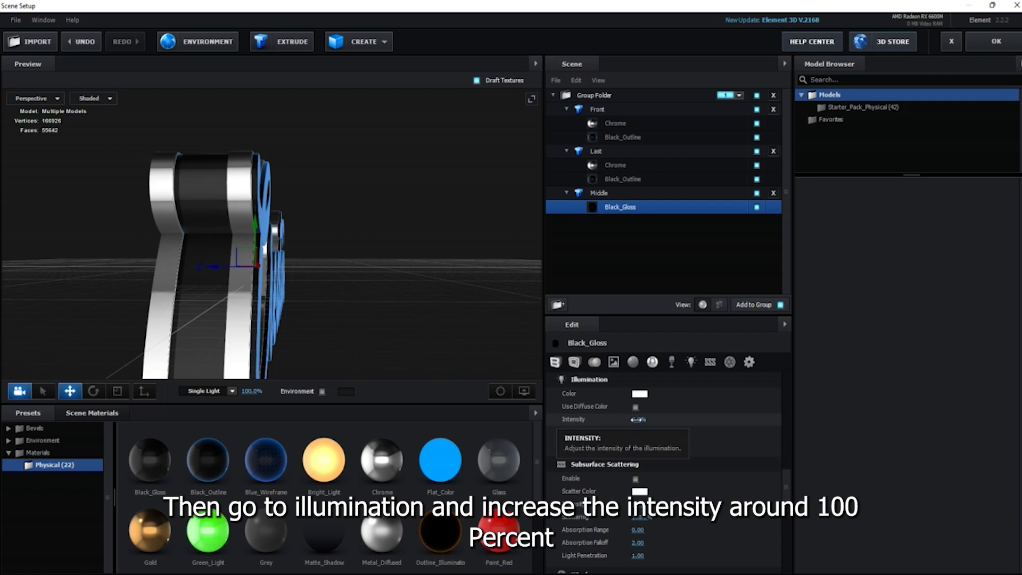
drag(635, 420, 658, 420)
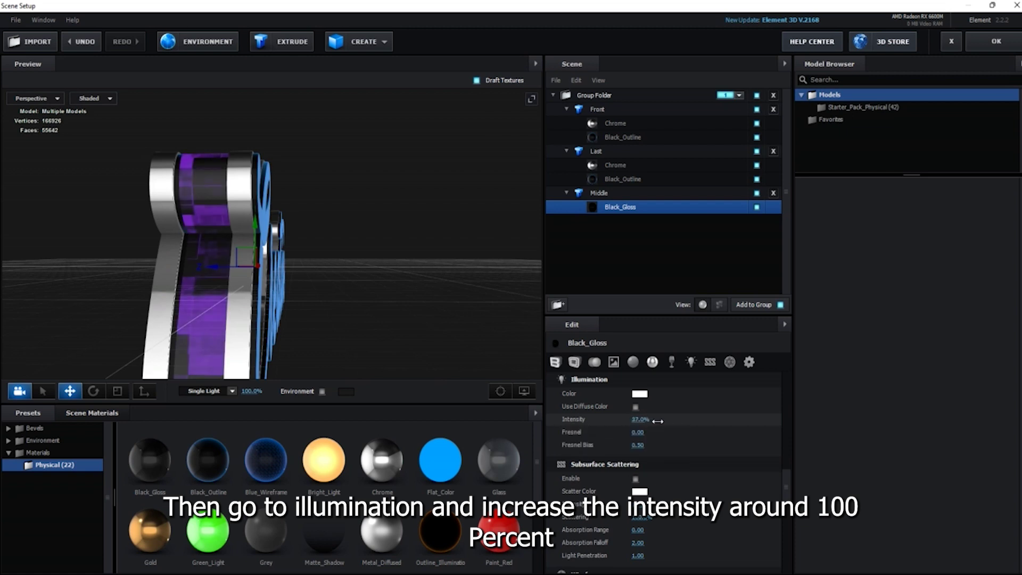
click(641, 420)
text(100)
key(Return)
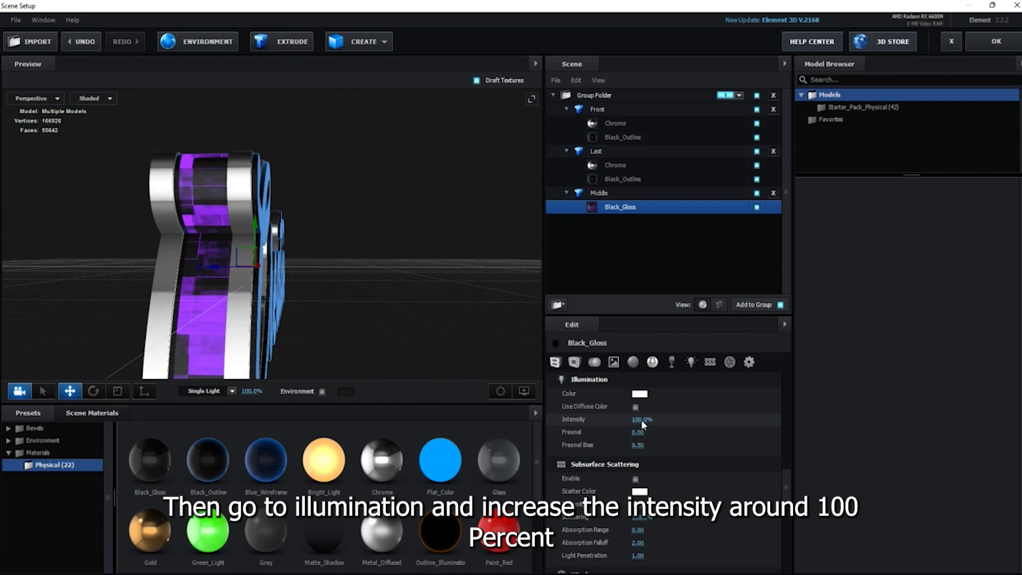
drag(401, 284, 392, 337)
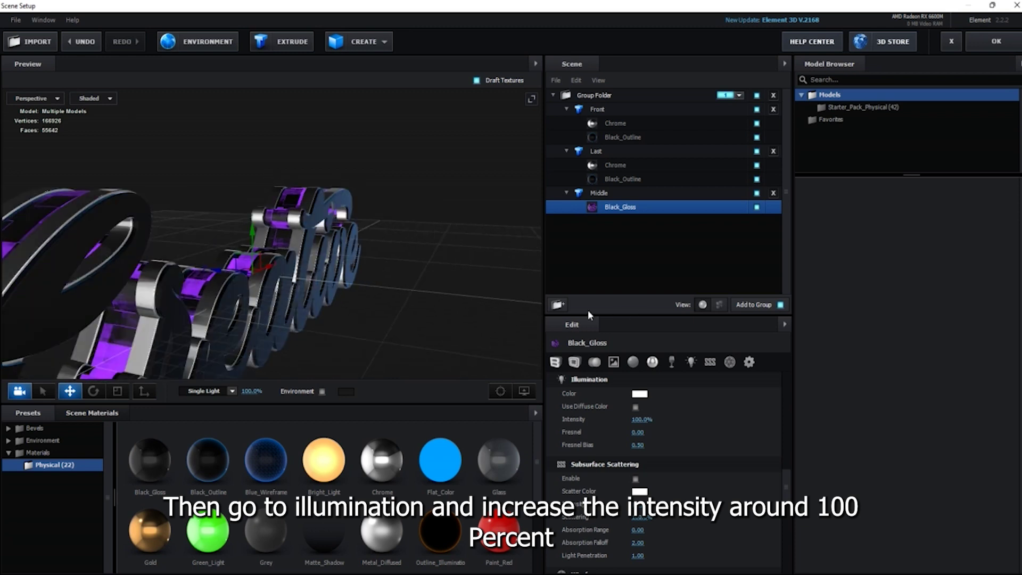
Change the blend mode of the Middle model's Black_Gloss material to Screen.
click(749, 363)
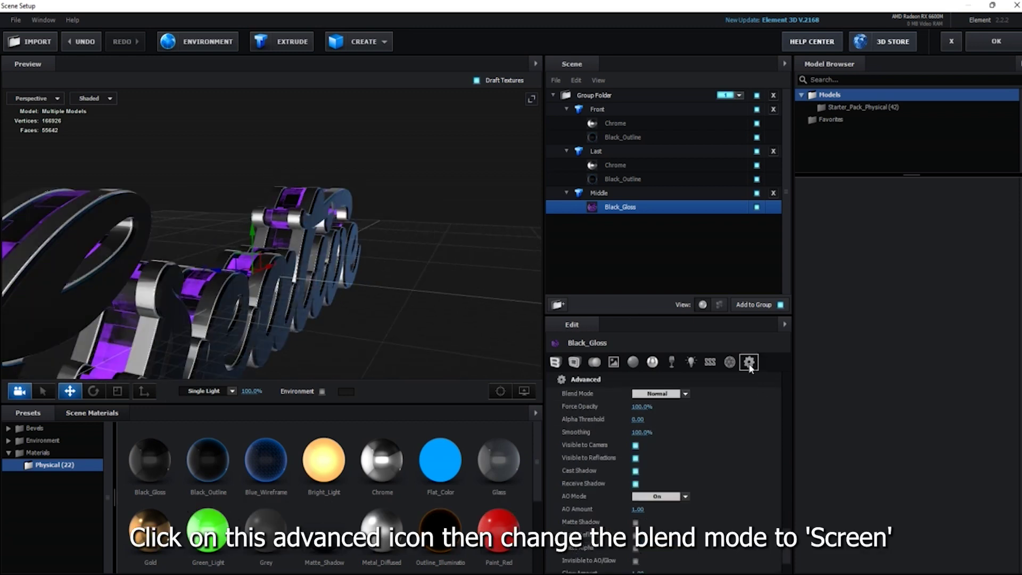
click(666, 395)
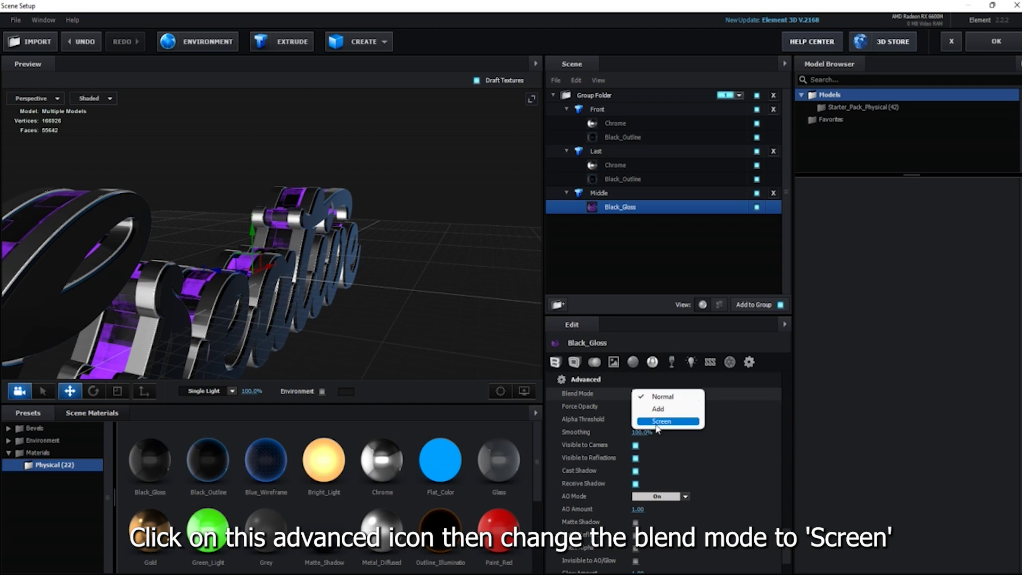
click(659, 422)
drag(412, 292, 399, 327)
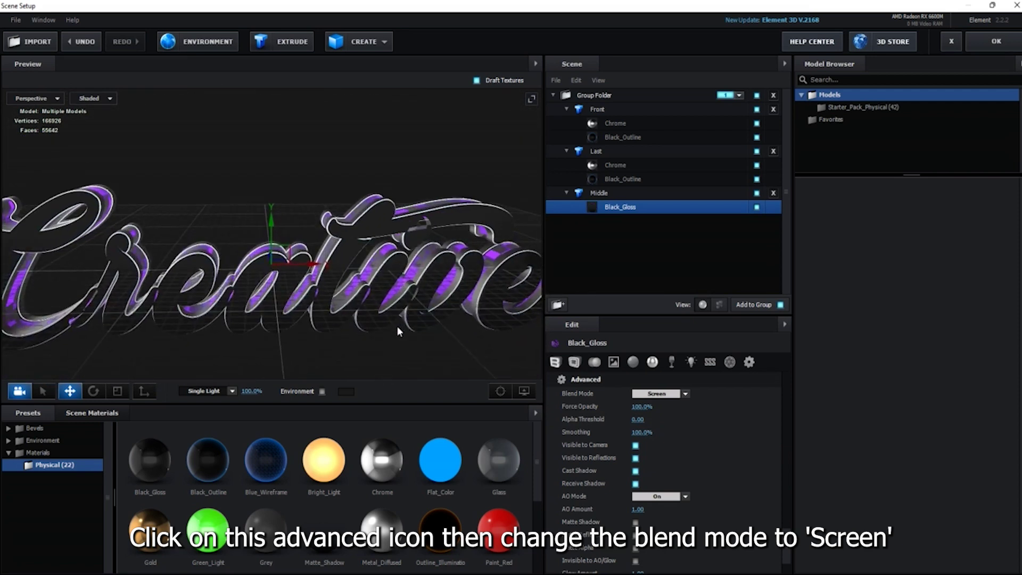
Create a plane model in the scene and set its XY size to 20 by 20.
click(618, 110)
click(371, 45)
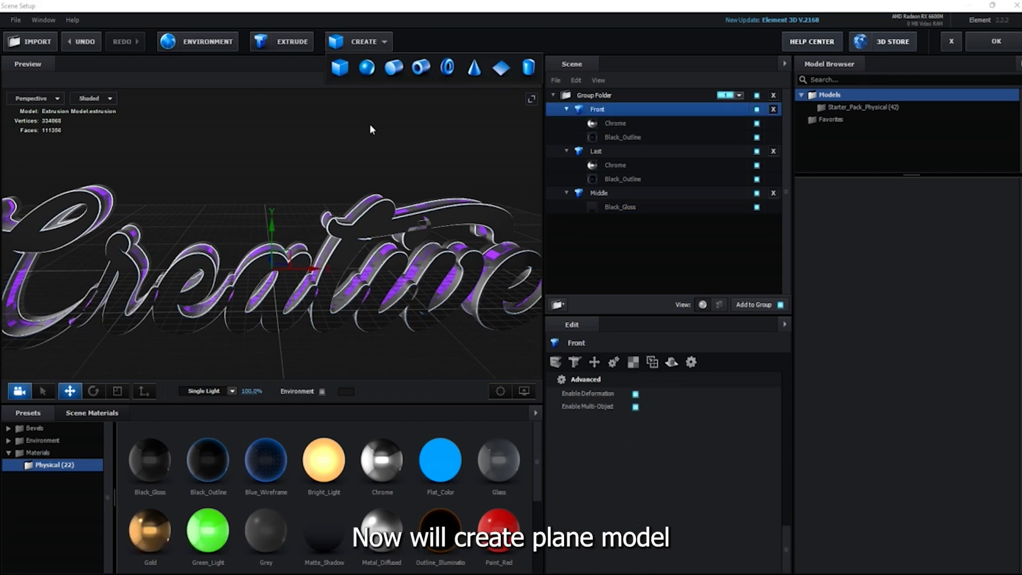
click(504, 72)
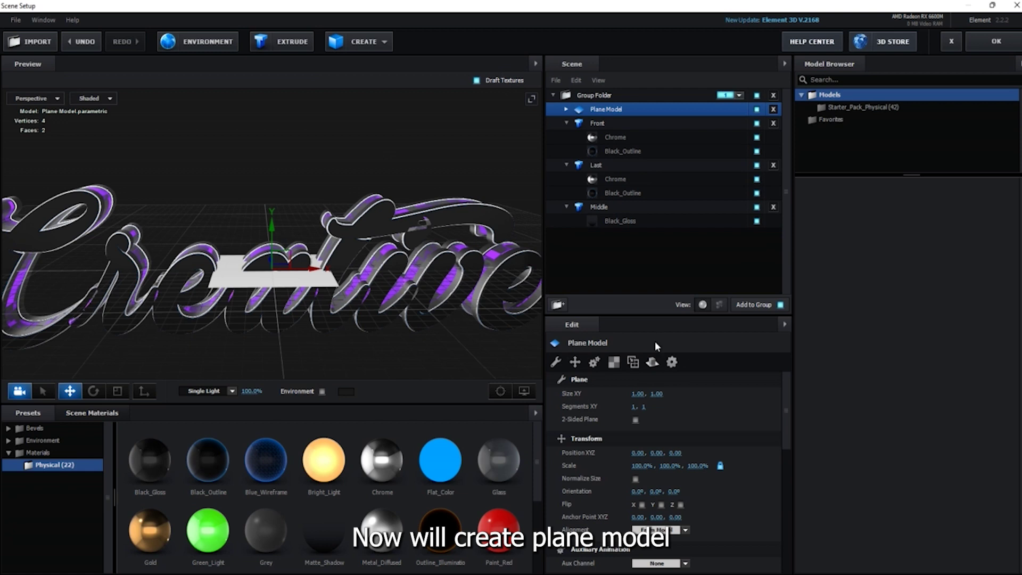
click(638, 393)
text(20)
click(665, 393)
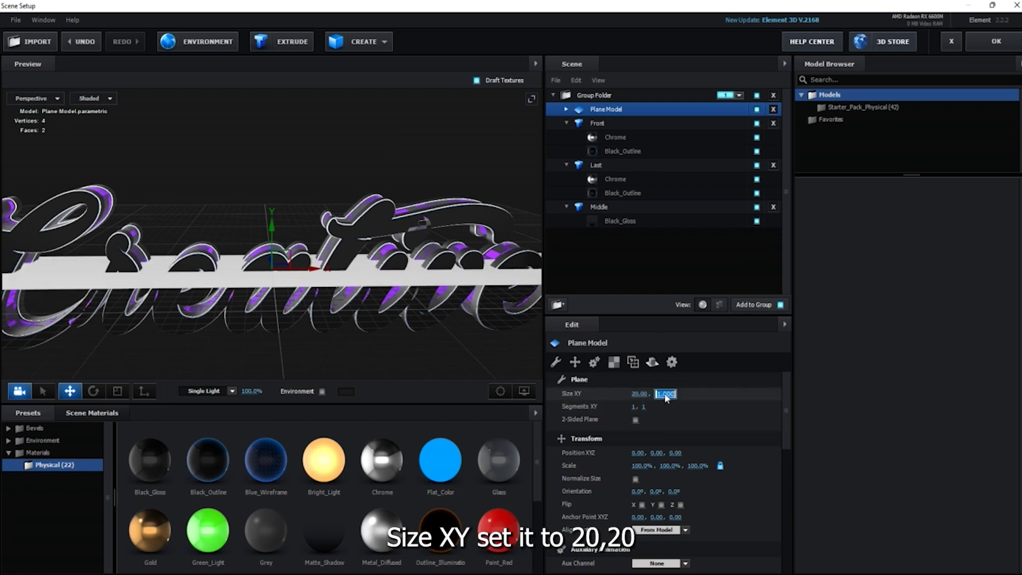
text(20)
key(Return)
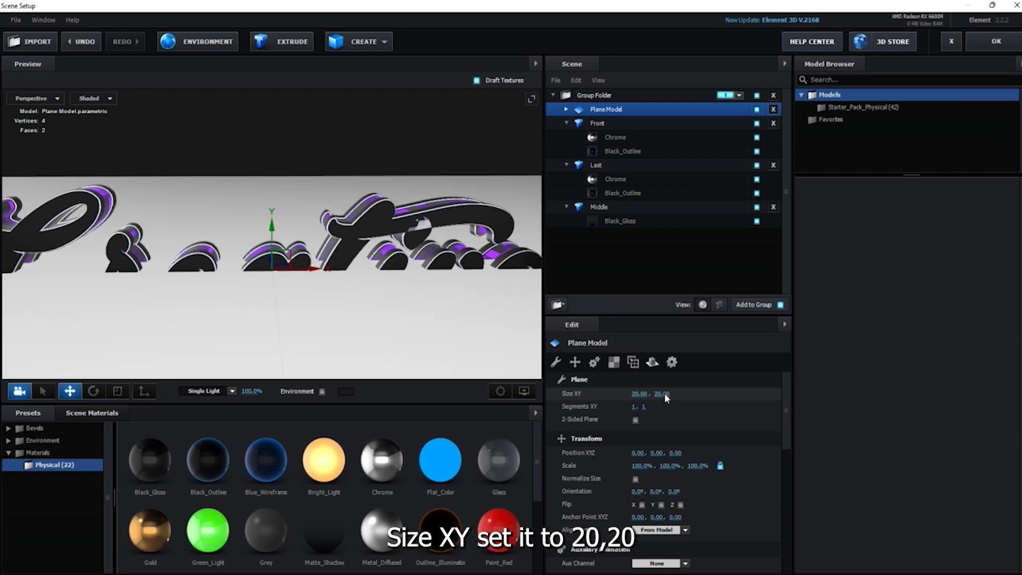
Make the plane model two-sided and set its X orientation to -90°.
click(635, 419)
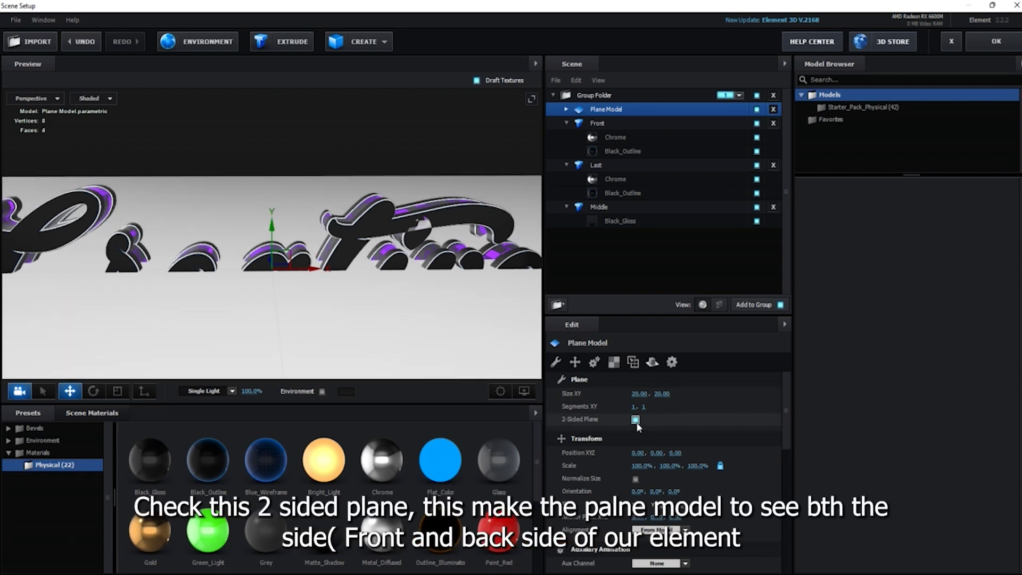
click(639, 491)
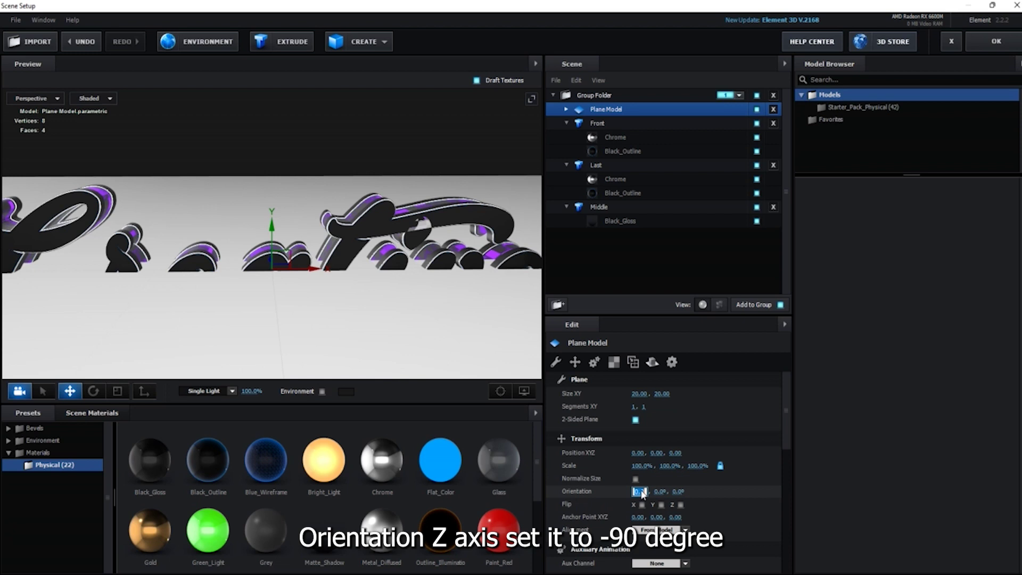
text(-90)
key(Return)
Move the plane model behind the text to a Z position of 0.40 and apply the Black_Gloss material preset to it.
drag(225, 305, 187, 277)
drag(291, 264, 201, 248)
drag(150, 459, 198, 180)
drag(322, 183, 387, 213)
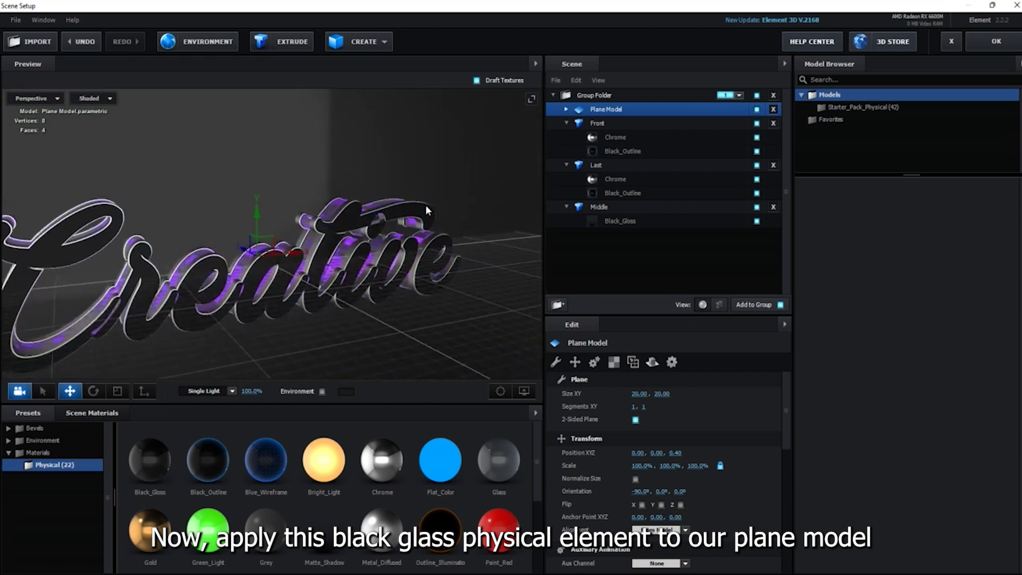
drag(407, 203, 389, 197)
click(568, 109)
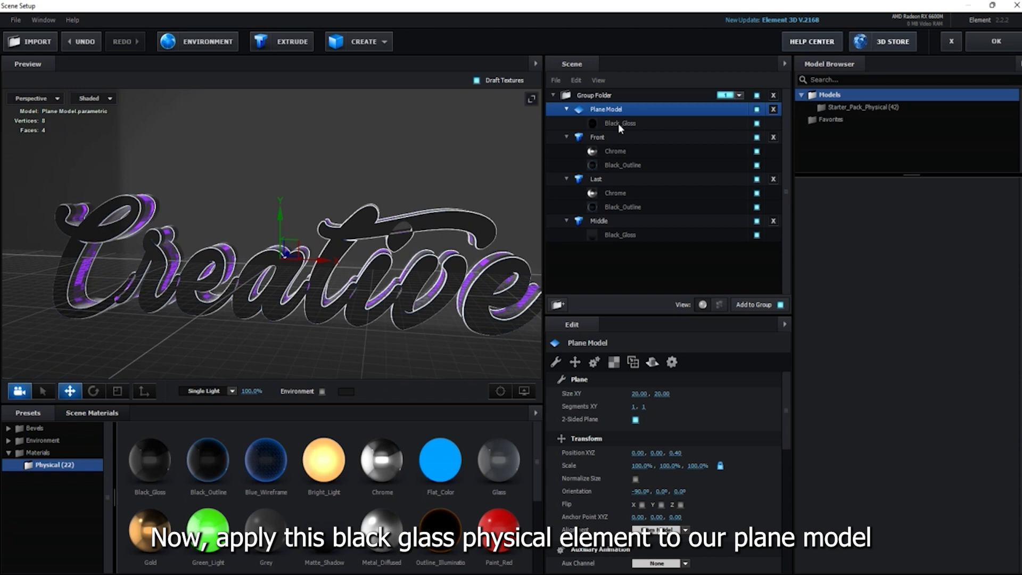
Set the plane model's reflect mode to Mirror Surface.
right_click(620, 123)
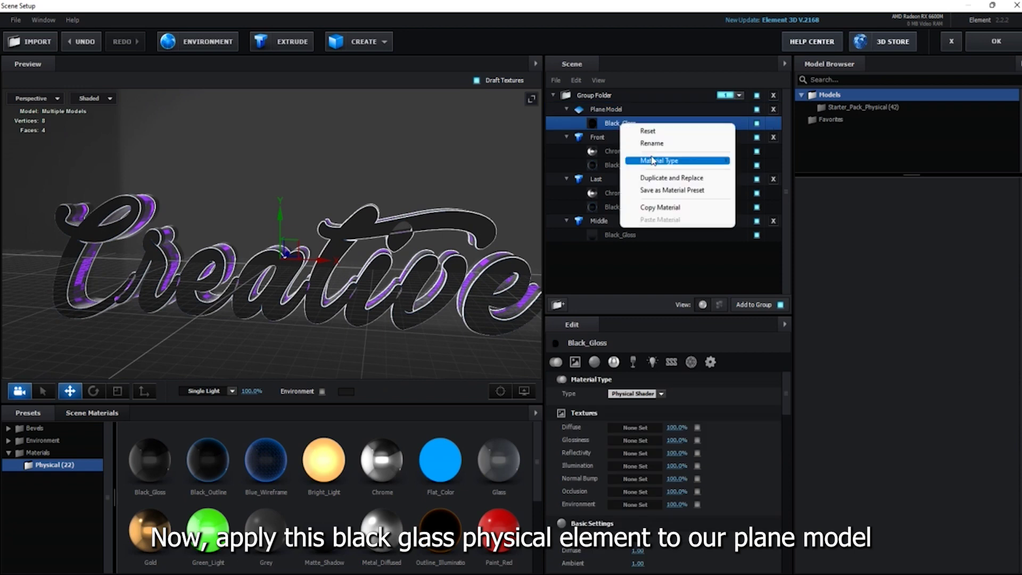
click(598, 108)
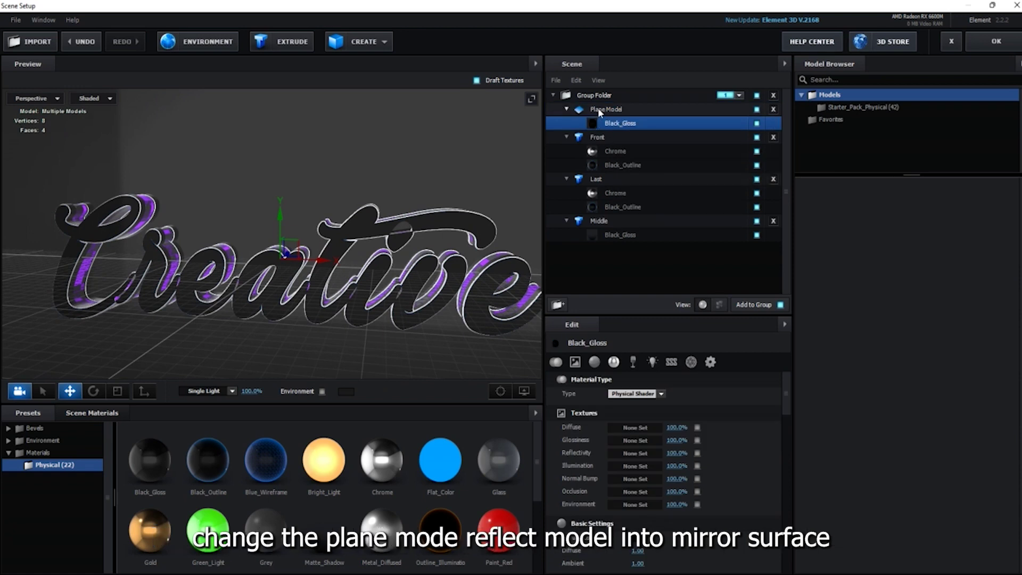
right_click(599, 108)
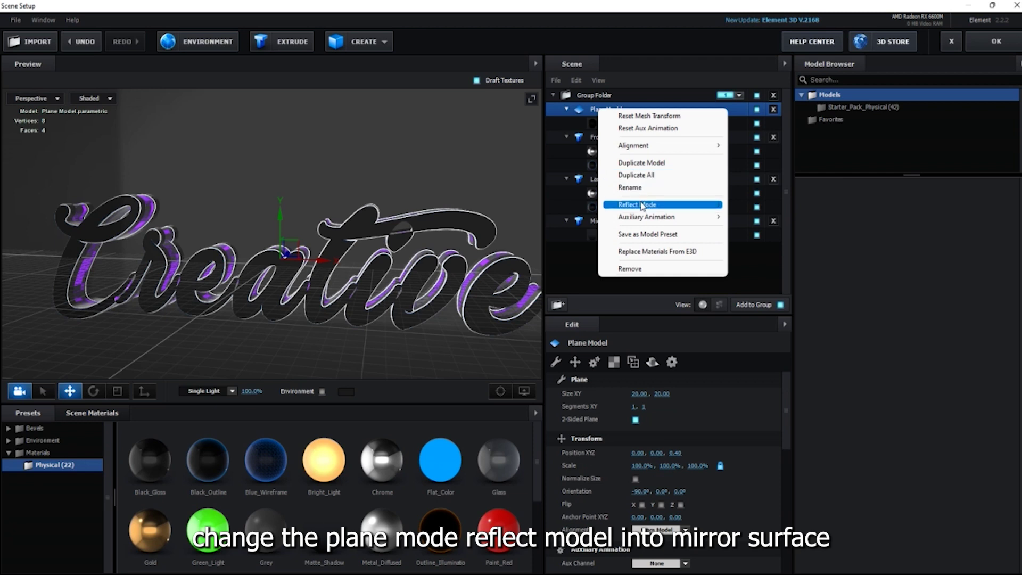
mouse_move(639, 205)
click(747, 227)
drag(500, 202, 497, 227)
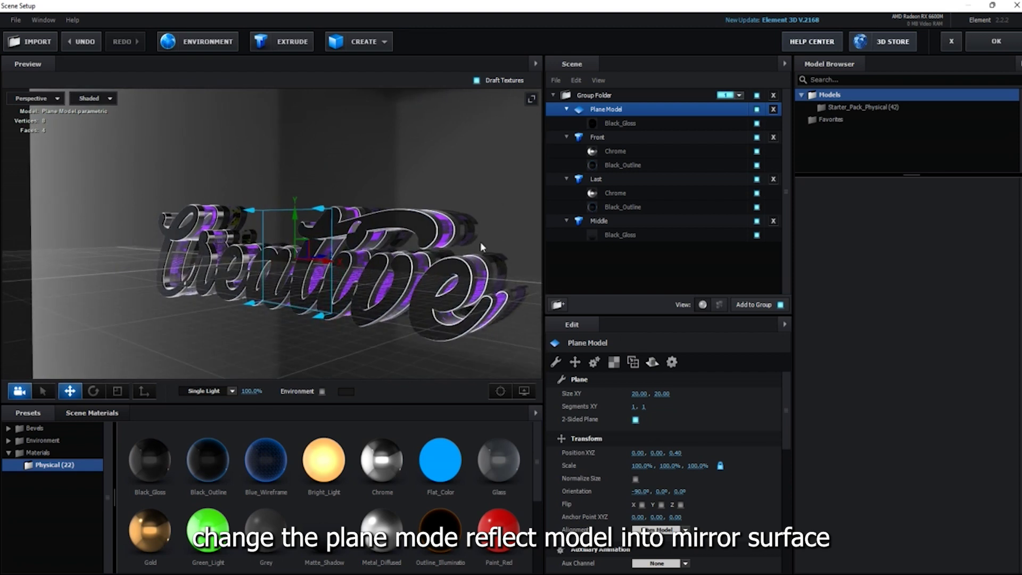
Set the reflectivity intensity of the plane model's Black_Gloss material to 100%.
click(615, 126)
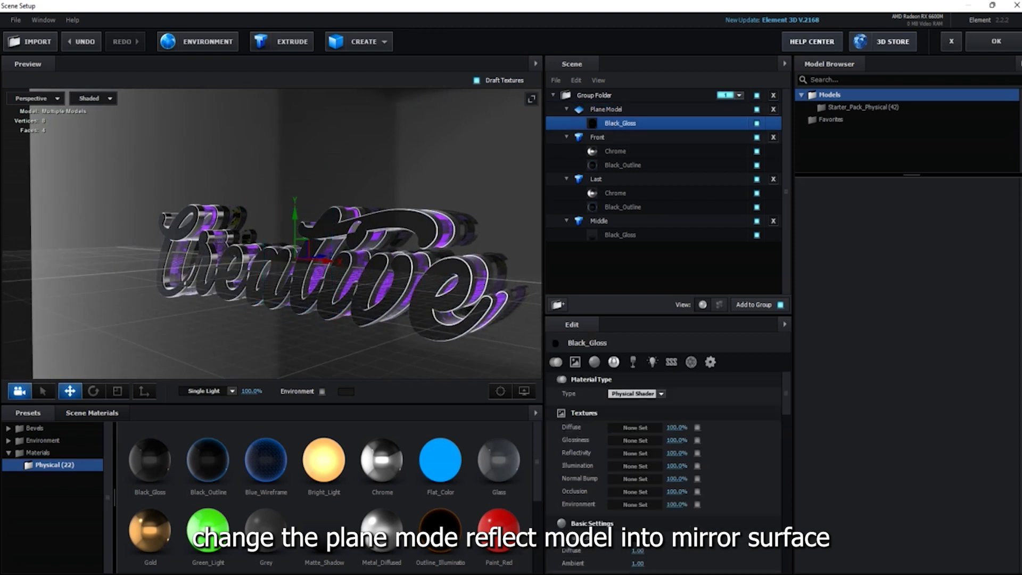
scroll(706, 458, down, 1)
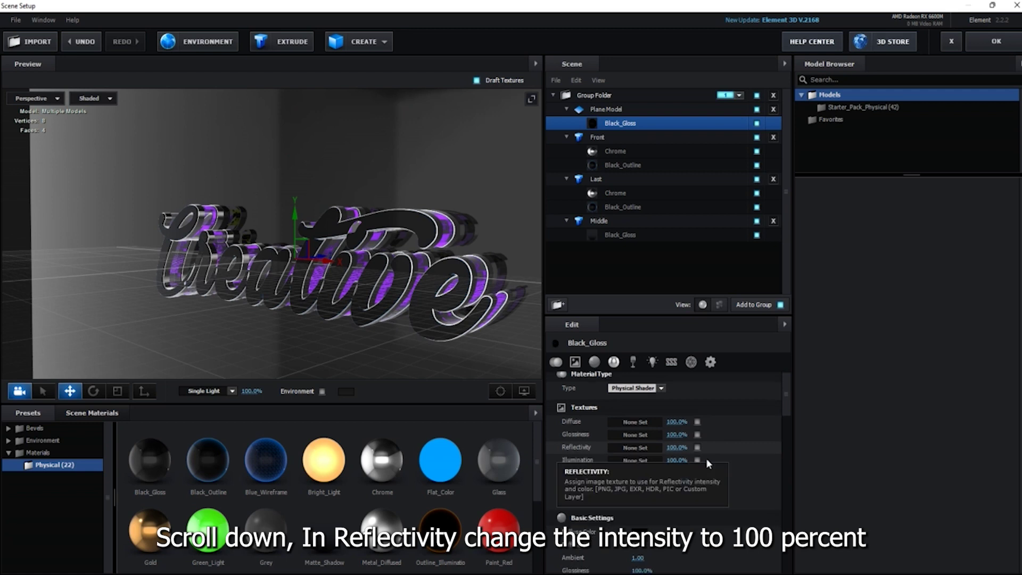
scroll(706, 458, down, 3)
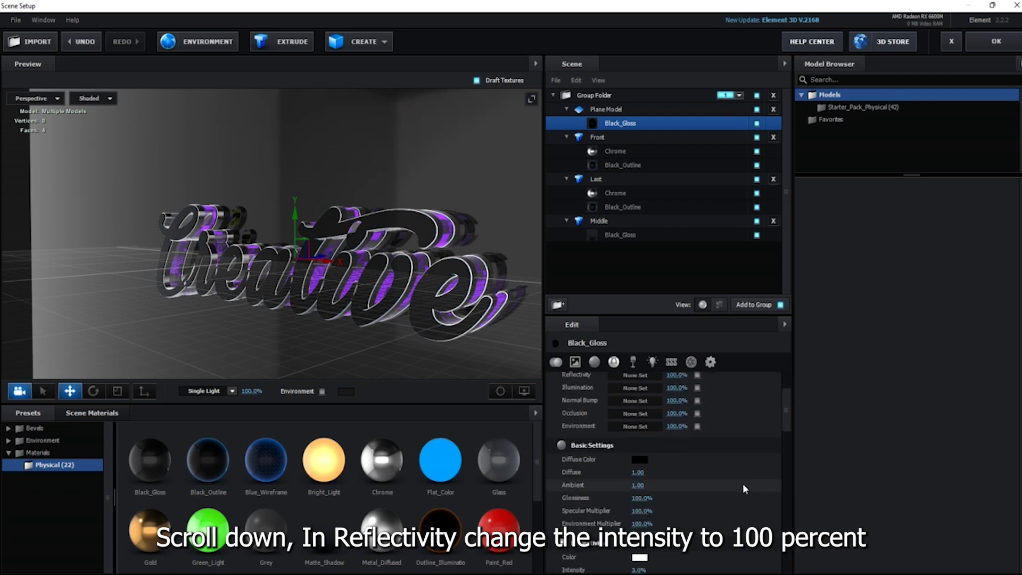
scroll(743, 483, down, 3)
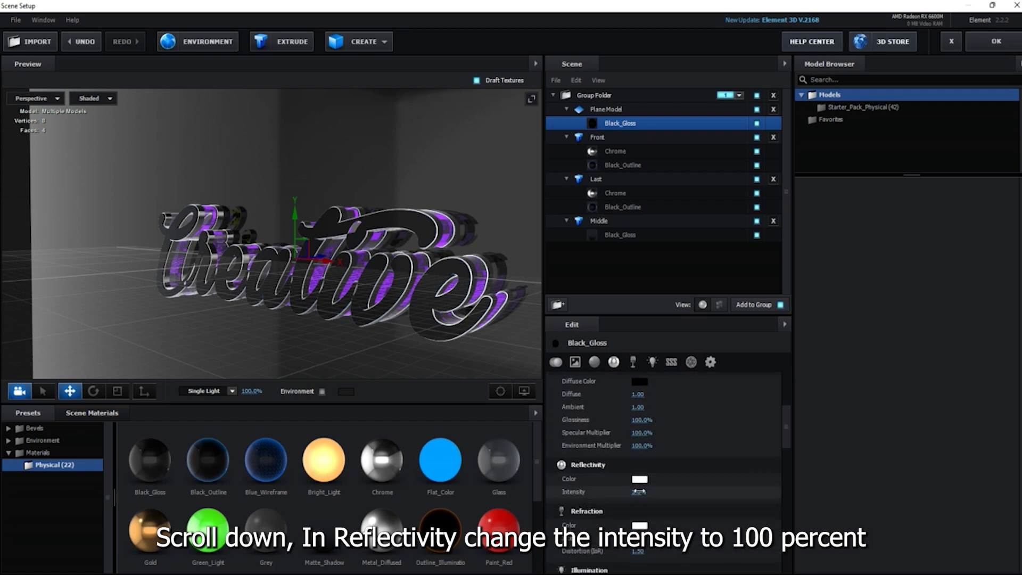
click(639, 492)
key(Return)
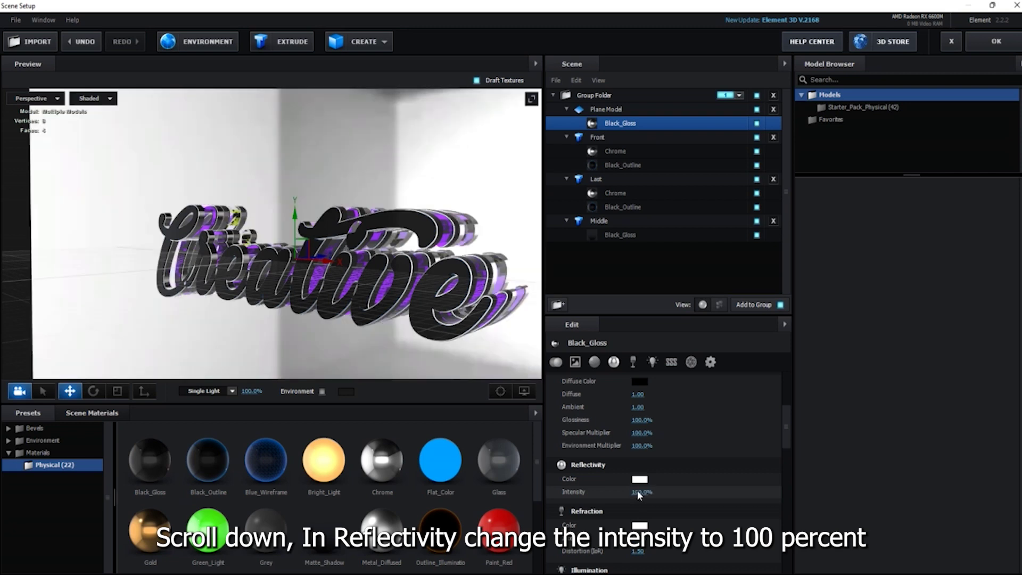
Set the glossiness of the plane model's Black_Gloss material to 70%.
click(641, 420)
text(65)
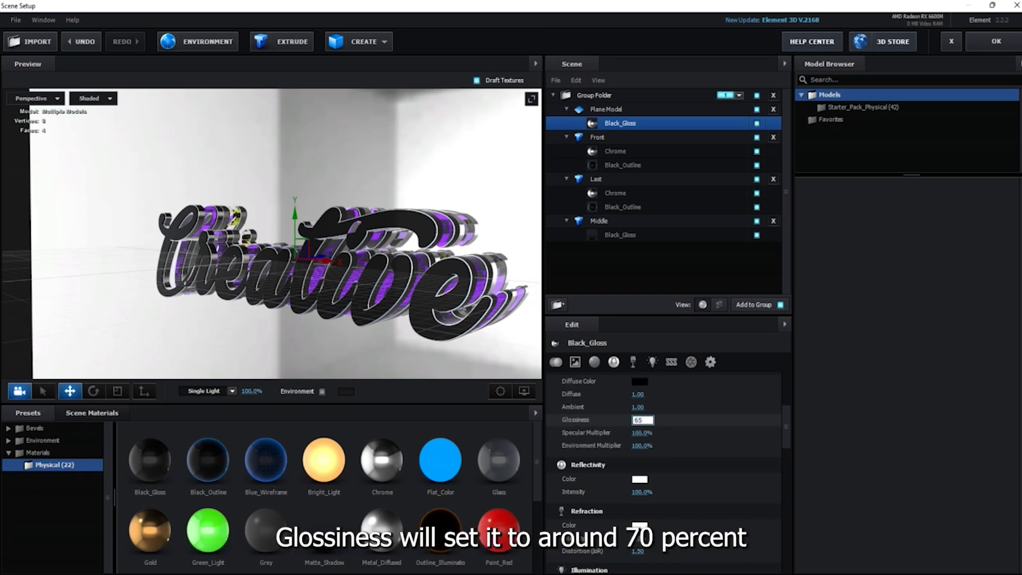
key(Return)
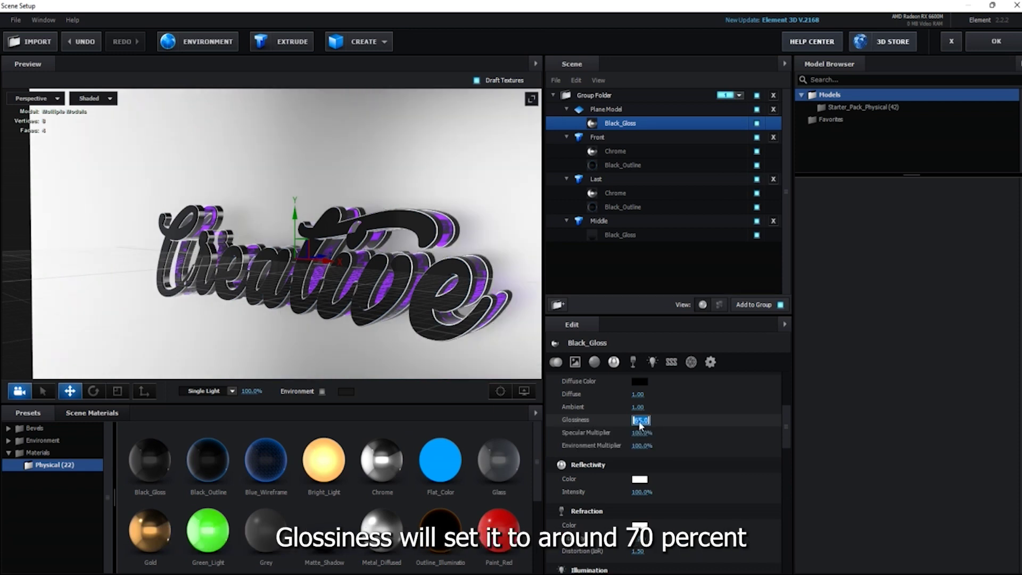
key(Return)
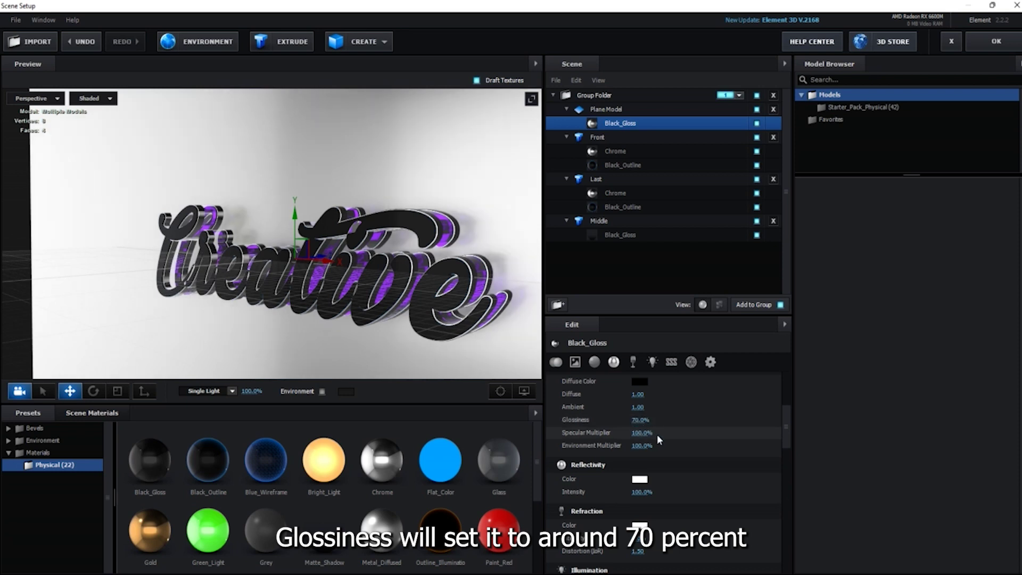
drag(397, 329, 439, 321)
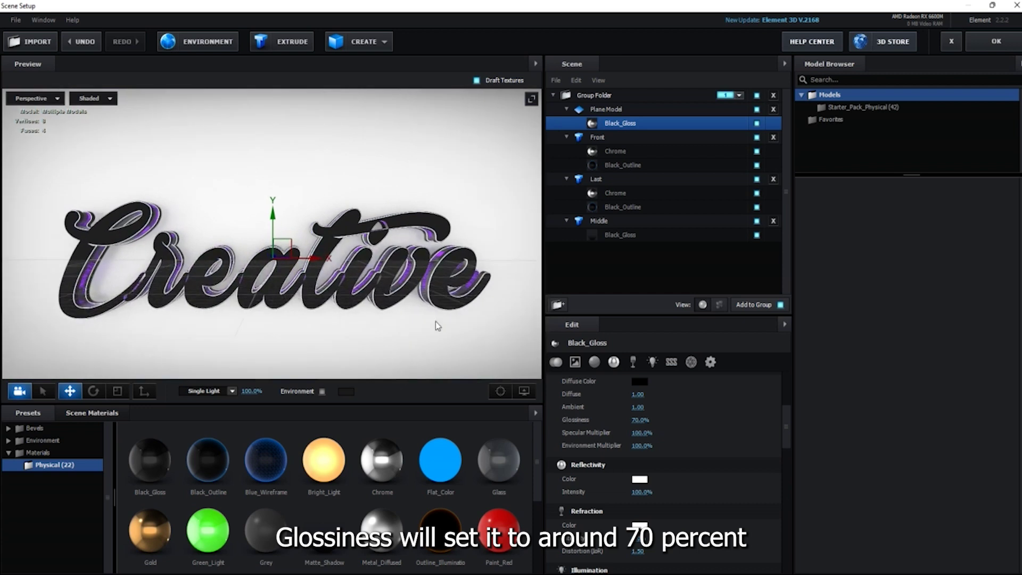
Enable Matte Shadow and Matte Reflection in the advanced settings of the plane's Black_Gloss material.
drag(789, 421, 777, 554)
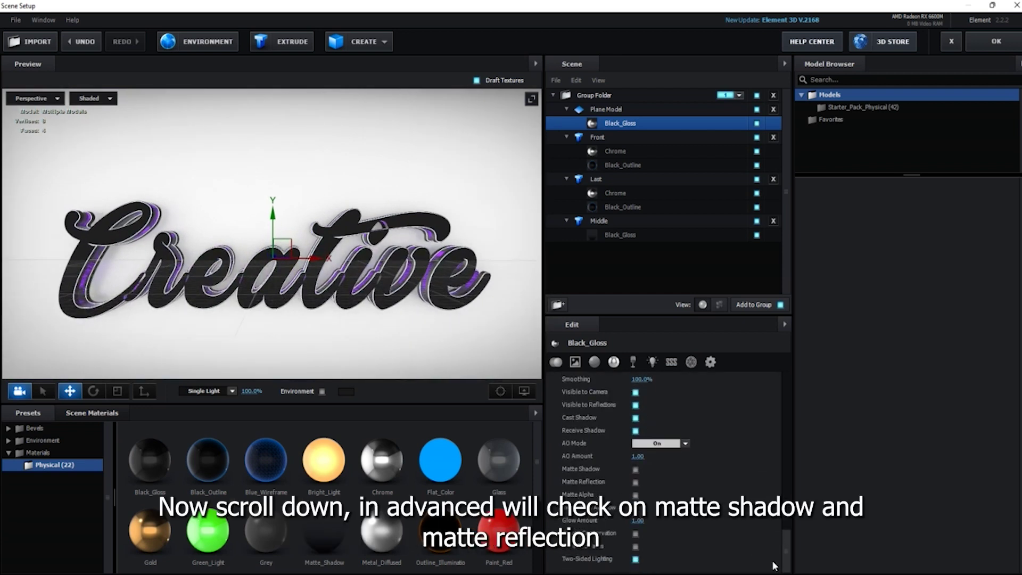
click(634, 469)
click(634, 482)
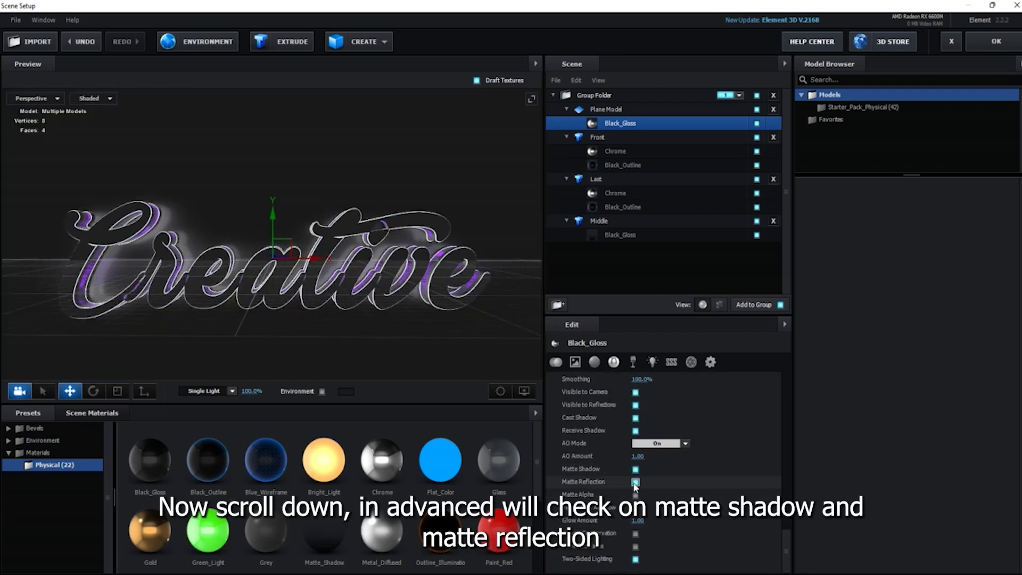
drag(437, 338, 436, 346)
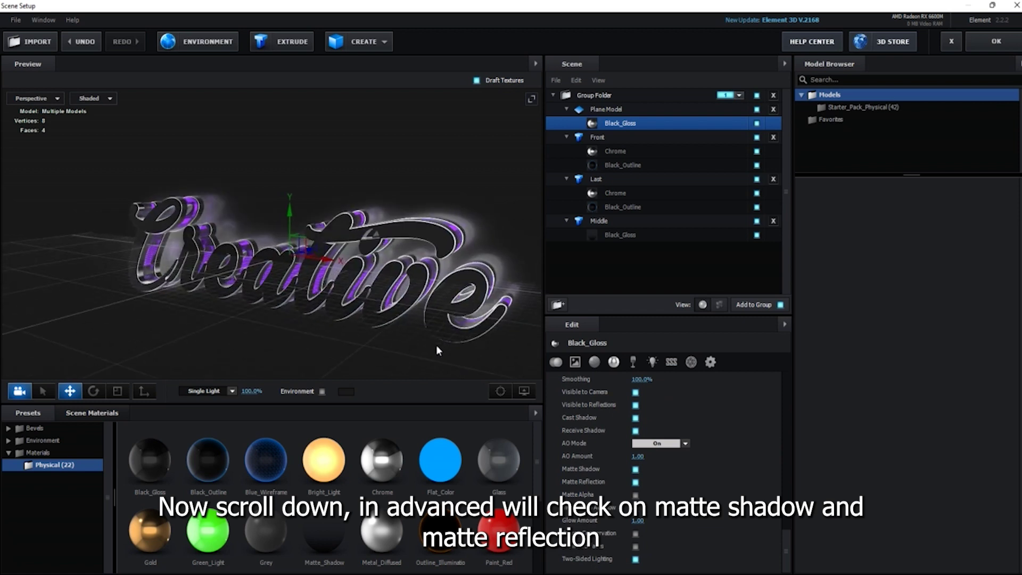
mouse_move(434, 338)
mouse_down()
mouse_move(404, 310)
mouse_move(371, 316)
mouse_move(441, 308)
mouse_move(443, 321)
mouse_up()
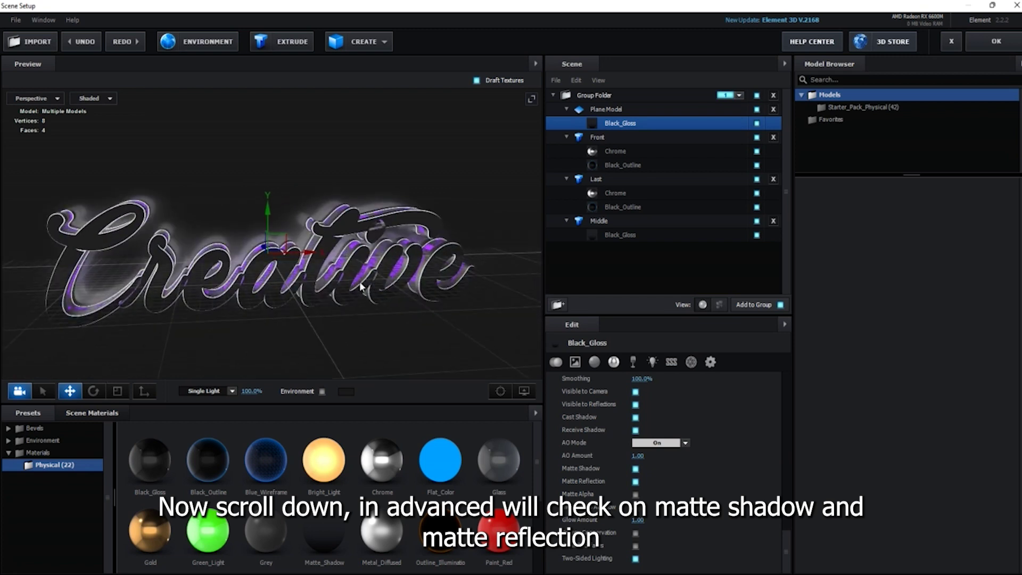
Show the environment in the preview and apply the Studio preset from the V1_Environment collection.
click(38, 441)
click(61, 465)
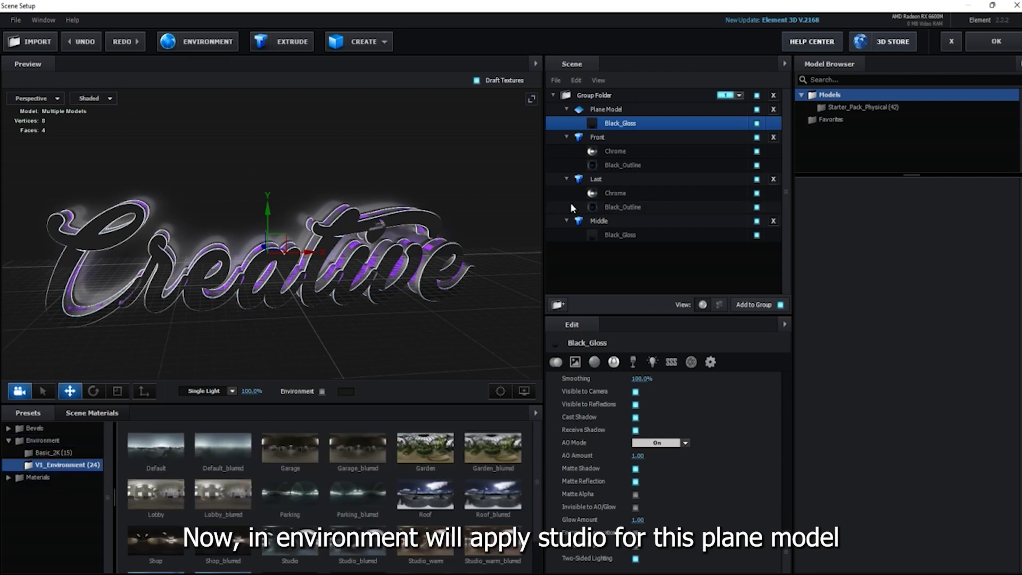
click(613, 110)
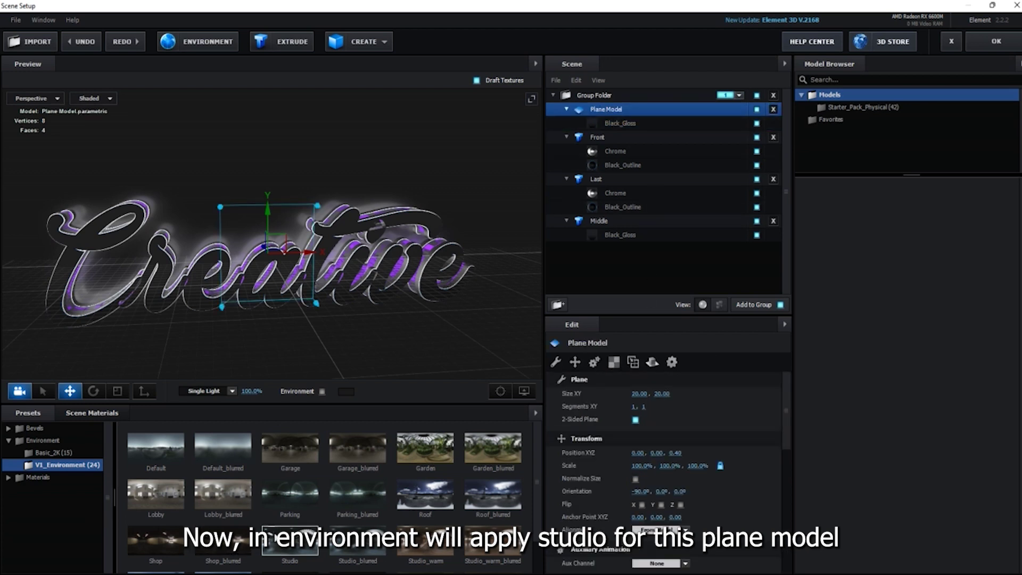
click(322, 392)
scroll(337, 521, down, 2)
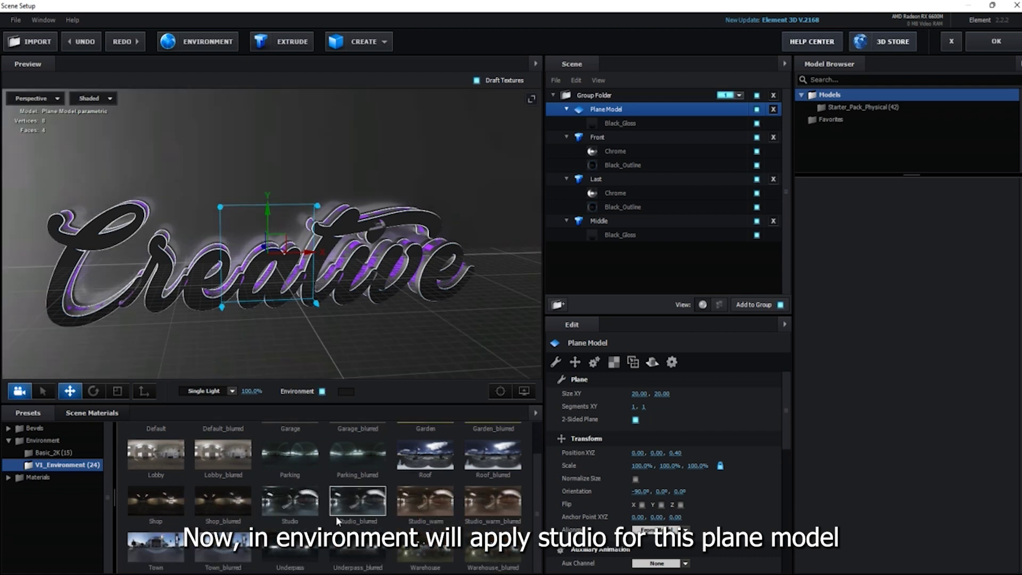
click(305, 499)
drag(420, 303, 383, 299)
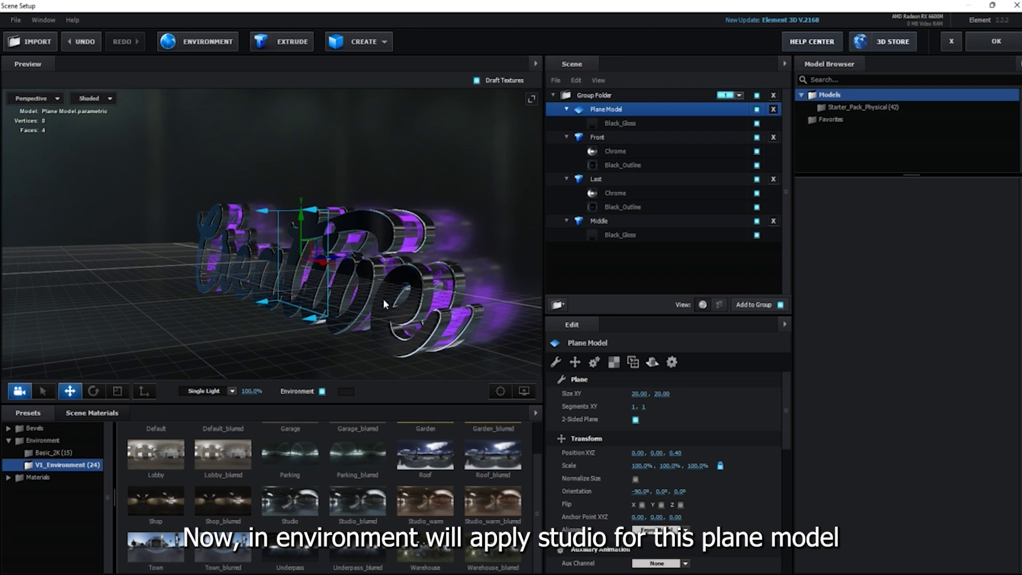
drag(372, 299, 334, 308)
Change the preview lighting to Cinema and accept the scene setup to return to the After Effects composition.
click(215, 392)
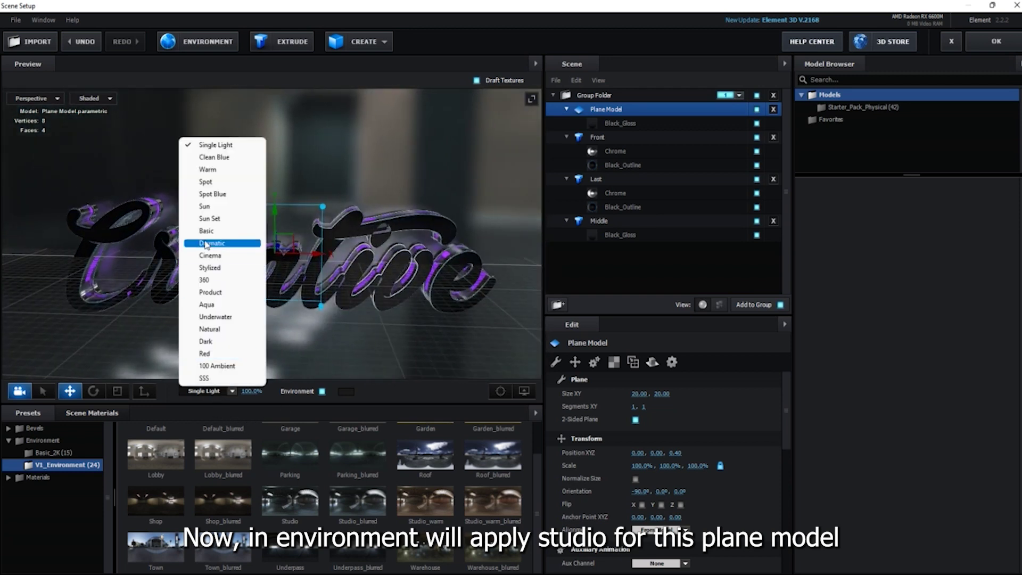
click(211, 257)
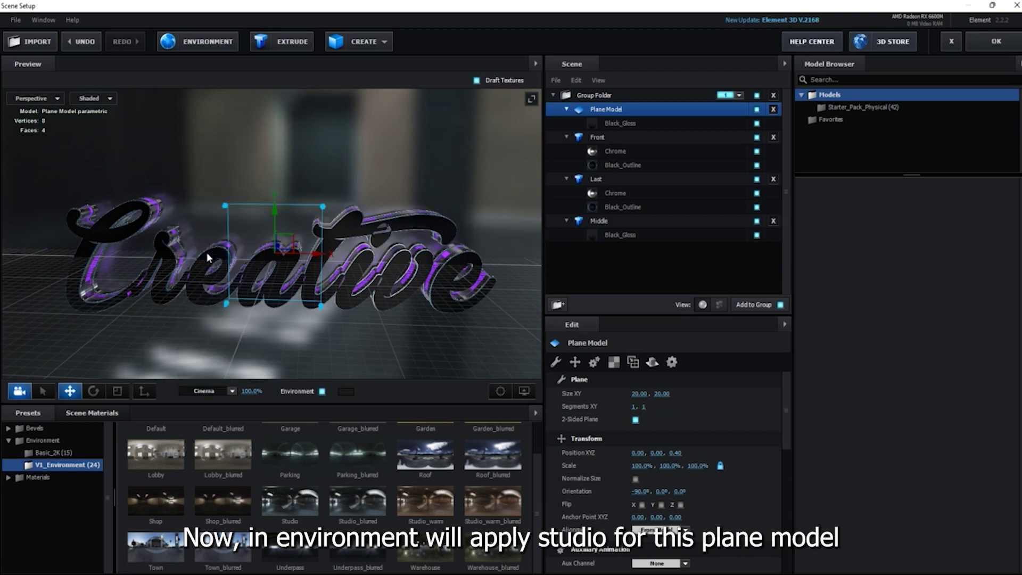
drag(441, 302, 422, 276)
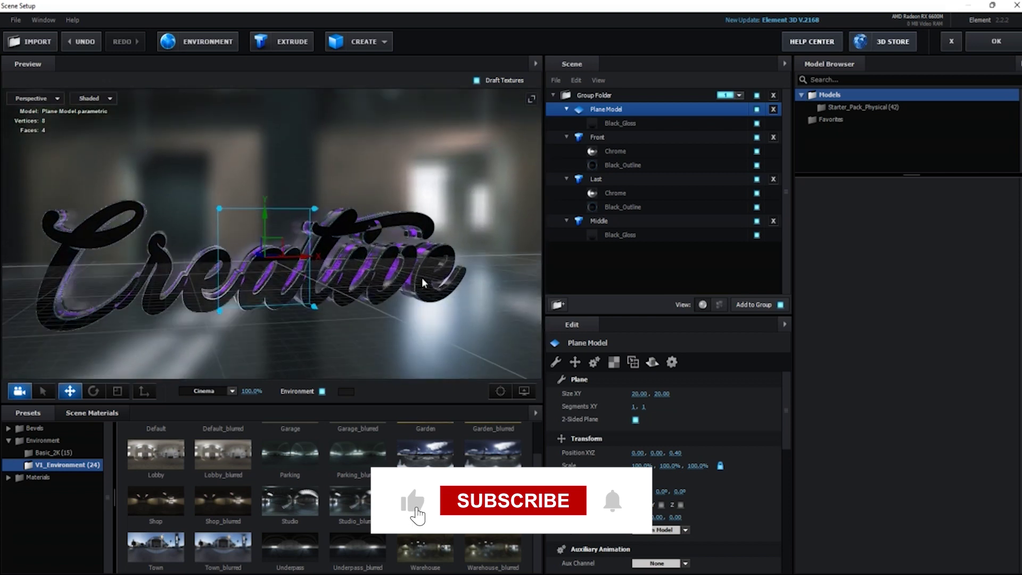
click(996, 42)
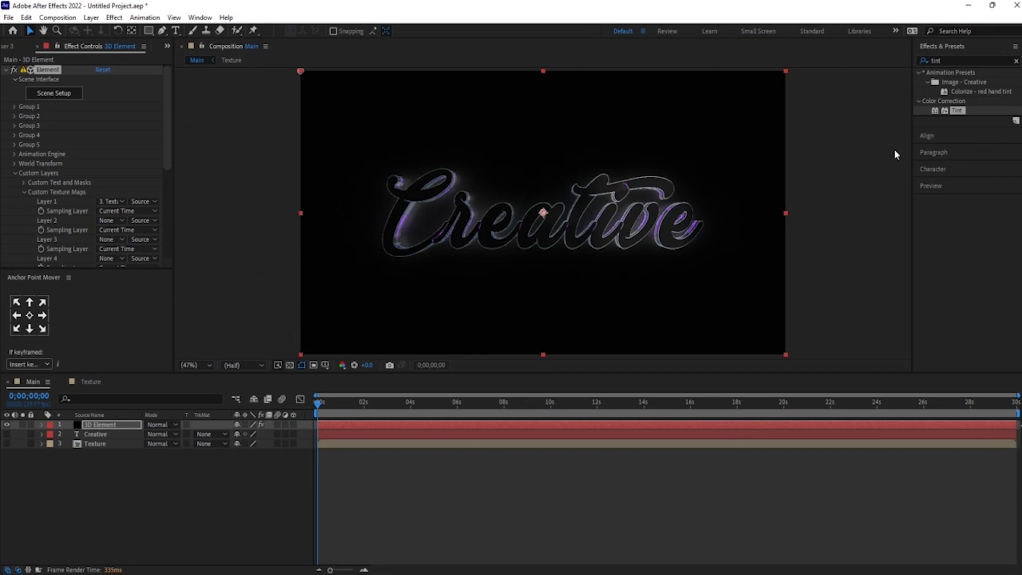
In the 3D Element layer's Physical Environment render settings, start keyframing the environment's Y rotation at 0;00;00;00.
click(141, 495)
click(93, 426)
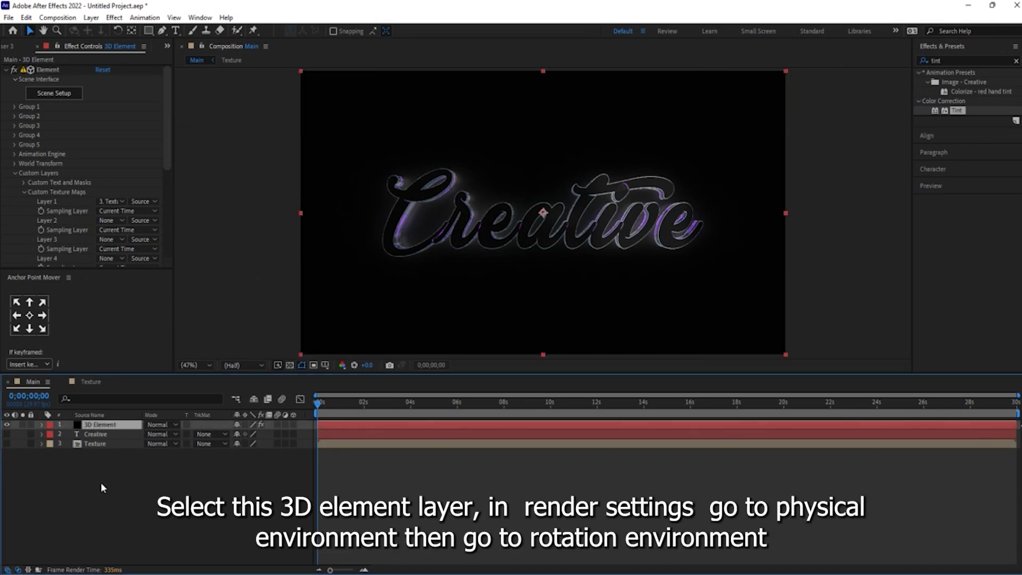
click(23, 193)
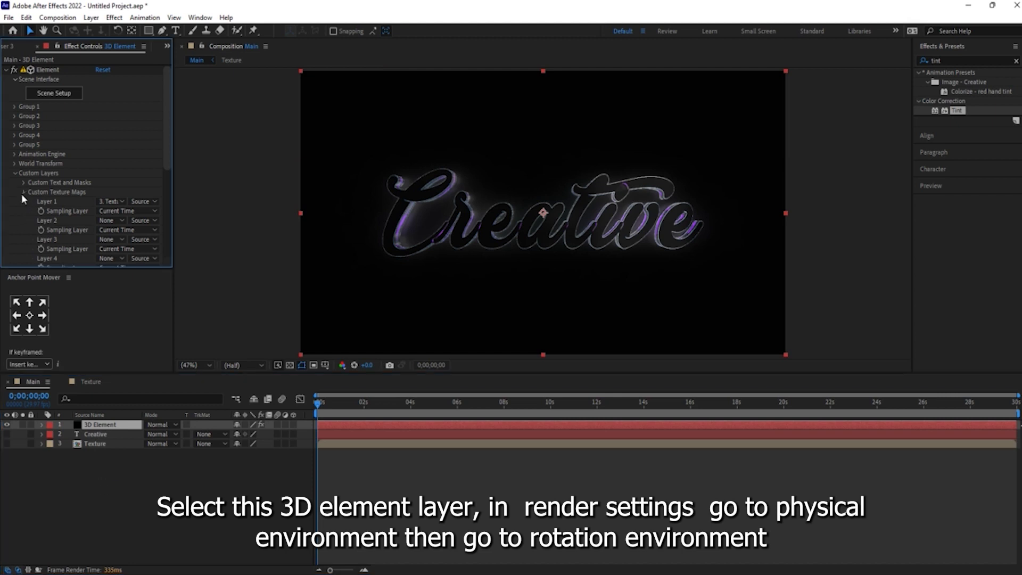
click(14, 211)
scroll(16, 219, down, 3)
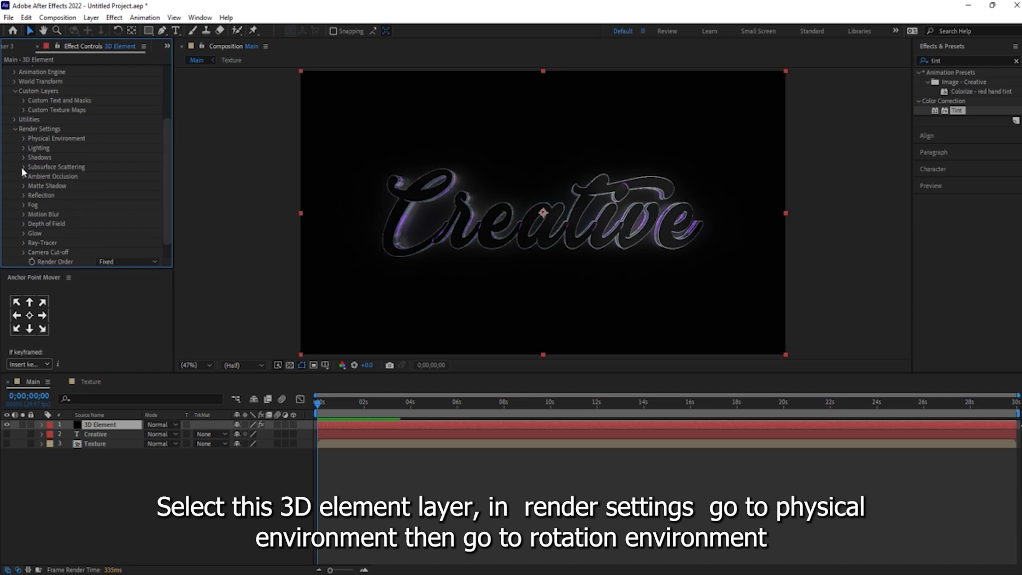
click(24, 139)
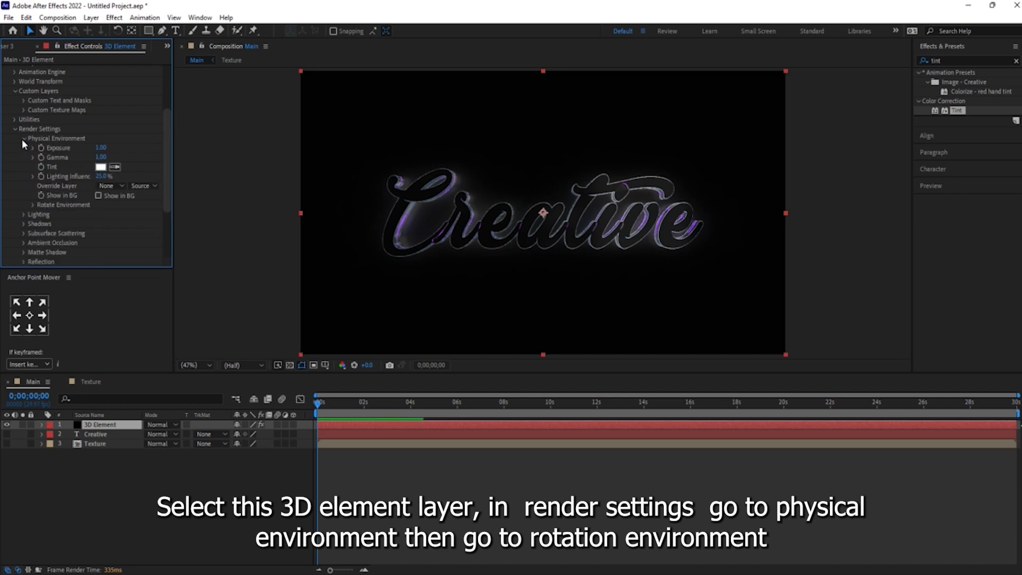
click(33, 206)
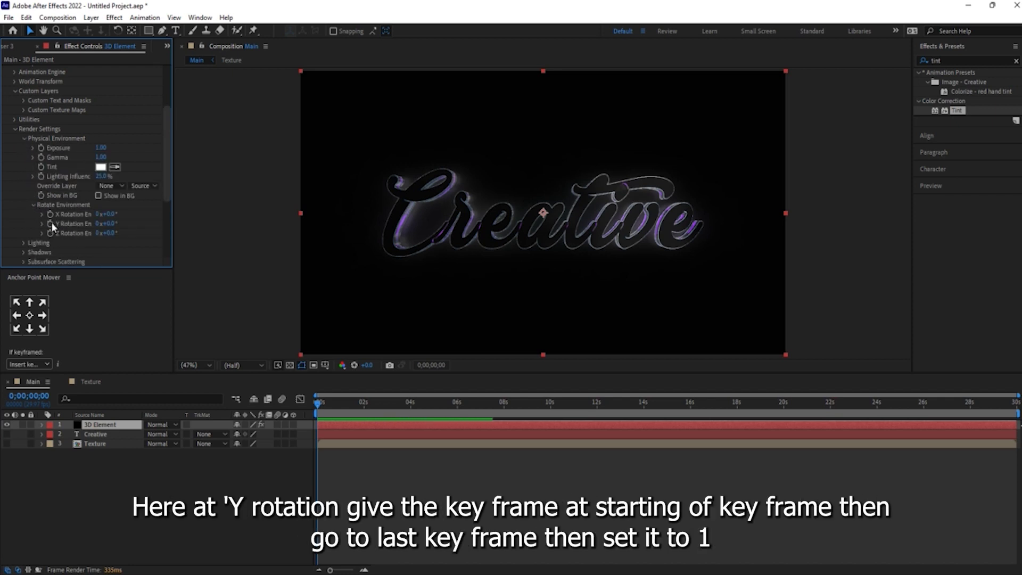
click(52, 222)
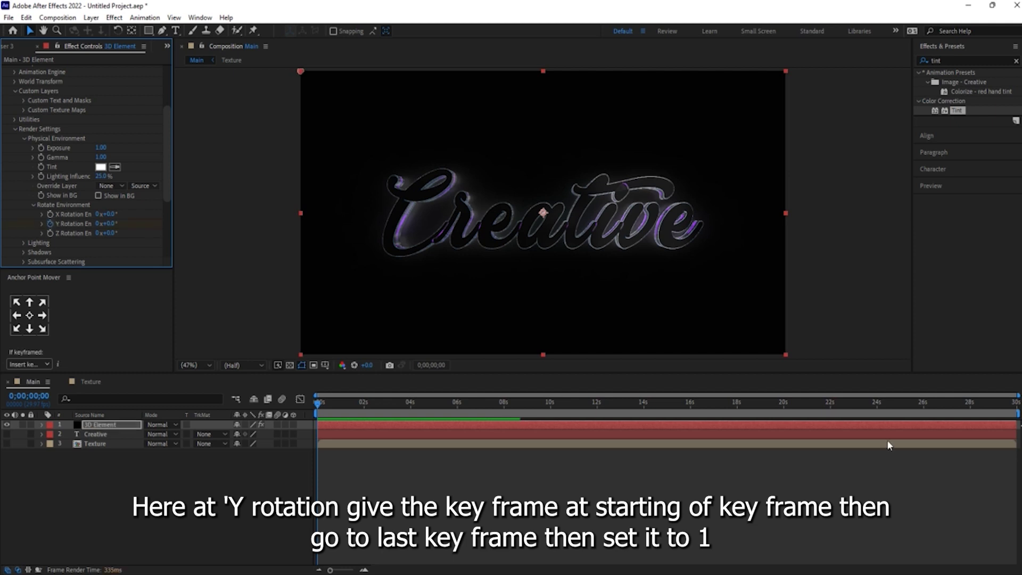
Set the environment's Y rotation to 1 full revolution at 0;00;29;29 and collapse the Element effect's expanded settings groups.
drag(1003, 408, 1017, 406)
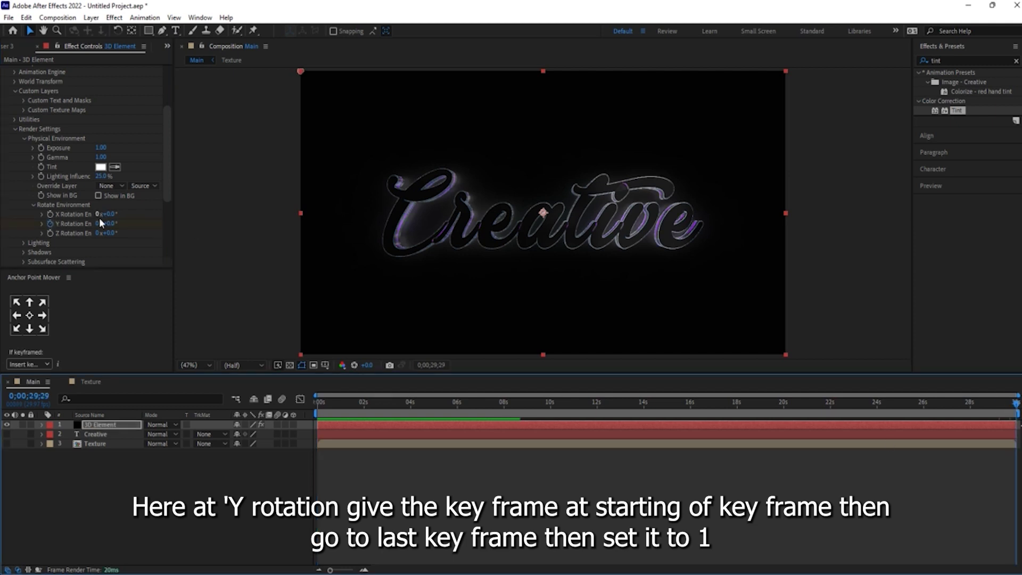
click(97, 223)
text(1)
key(Return)
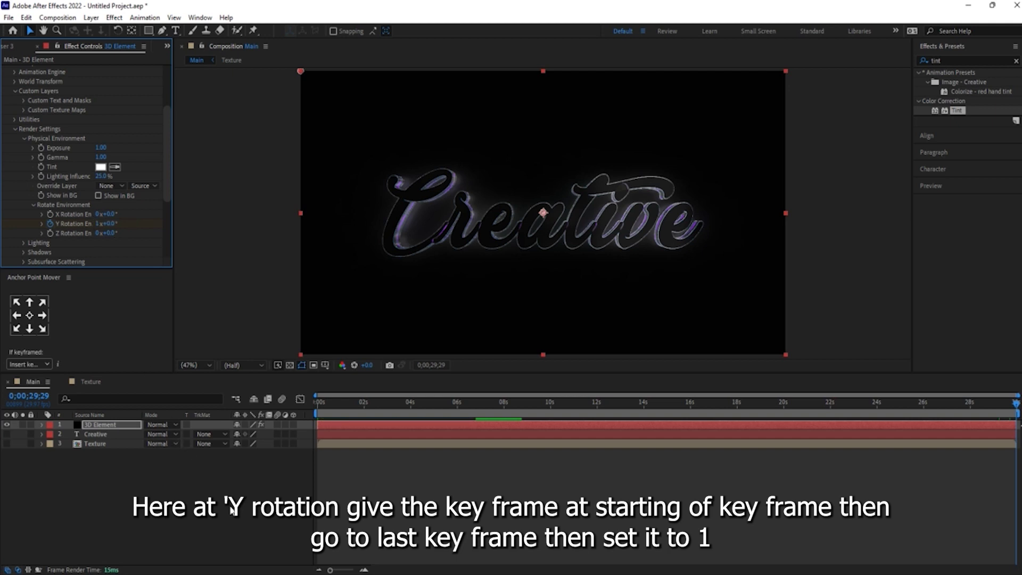
click(232, 509)
scroll(12, 183, up, 3)
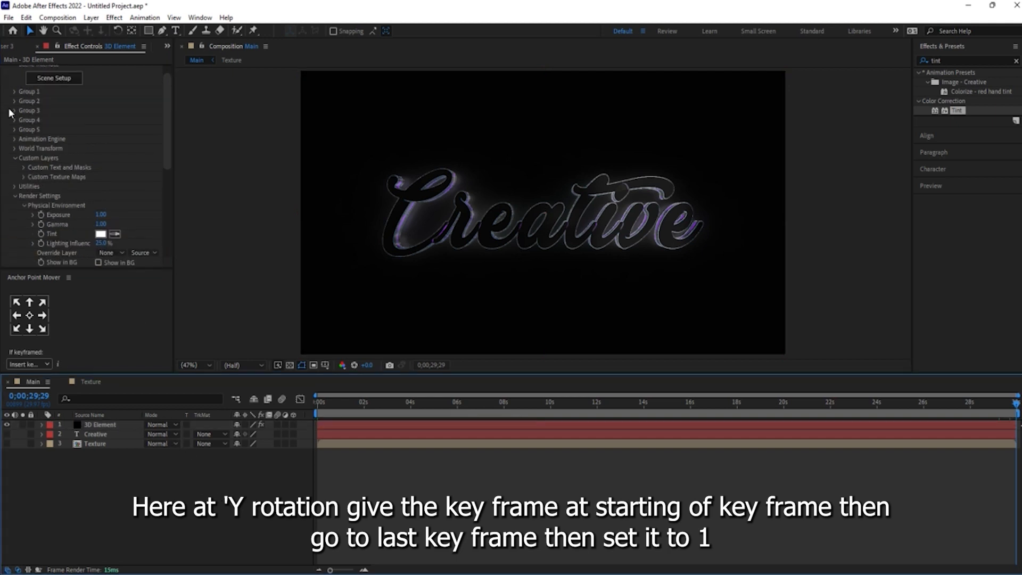
click(14, 159)
click(14, 180)
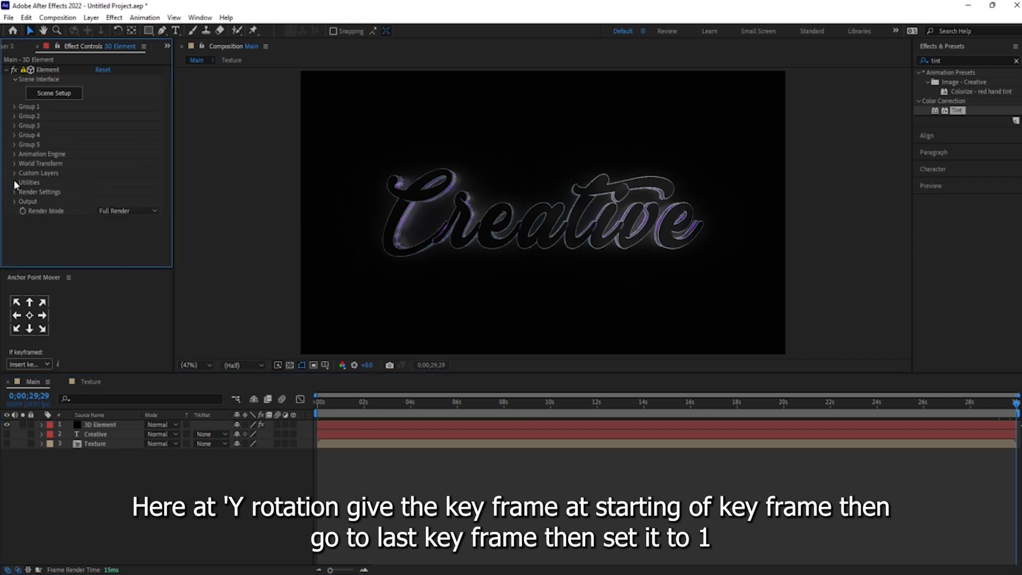
Add a two-node camera named Camera 1 with the 35mm preset to the Main composition.
click(155, 487)
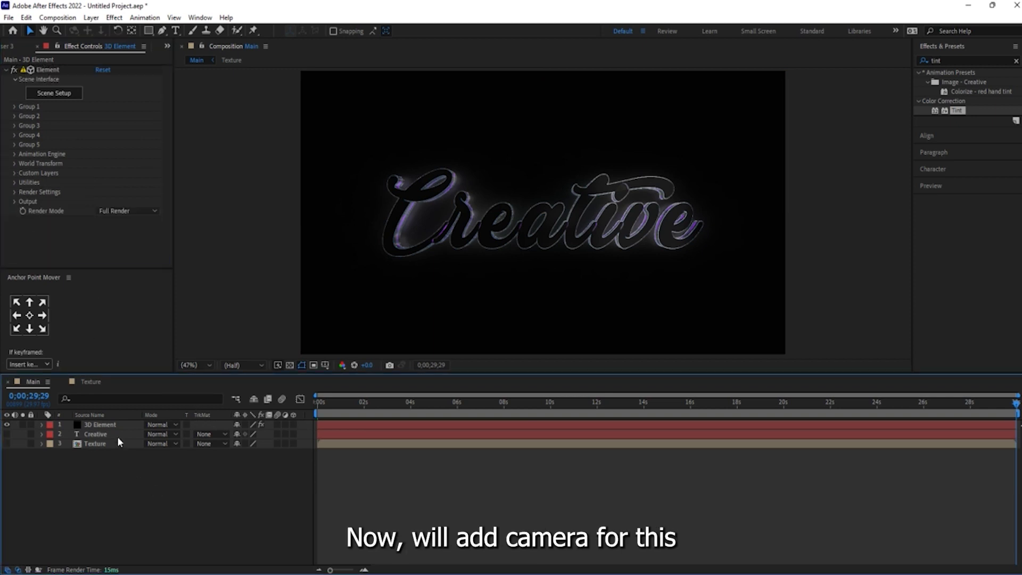
right_click(147, 502)
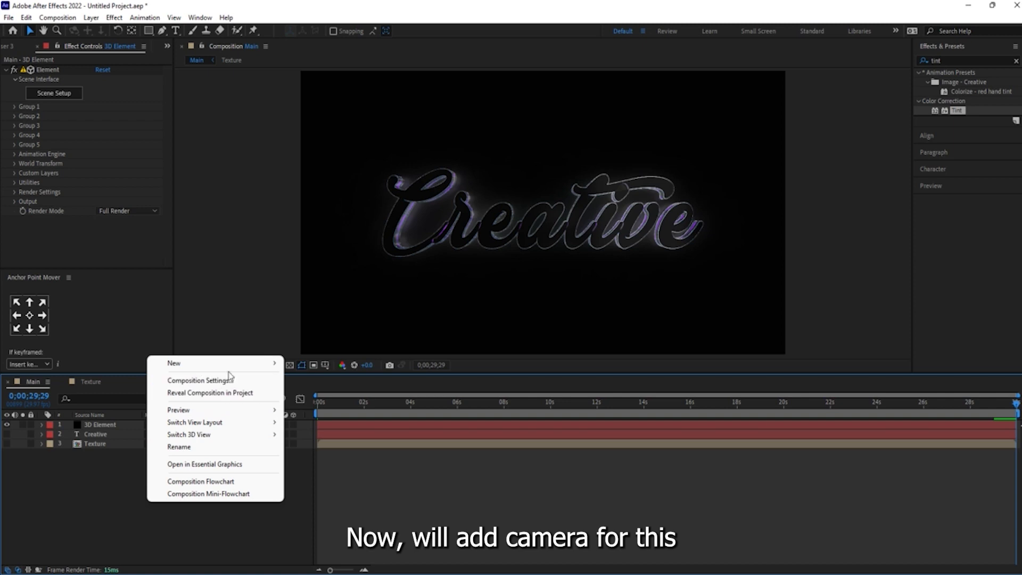
mouse_move(239, 368)
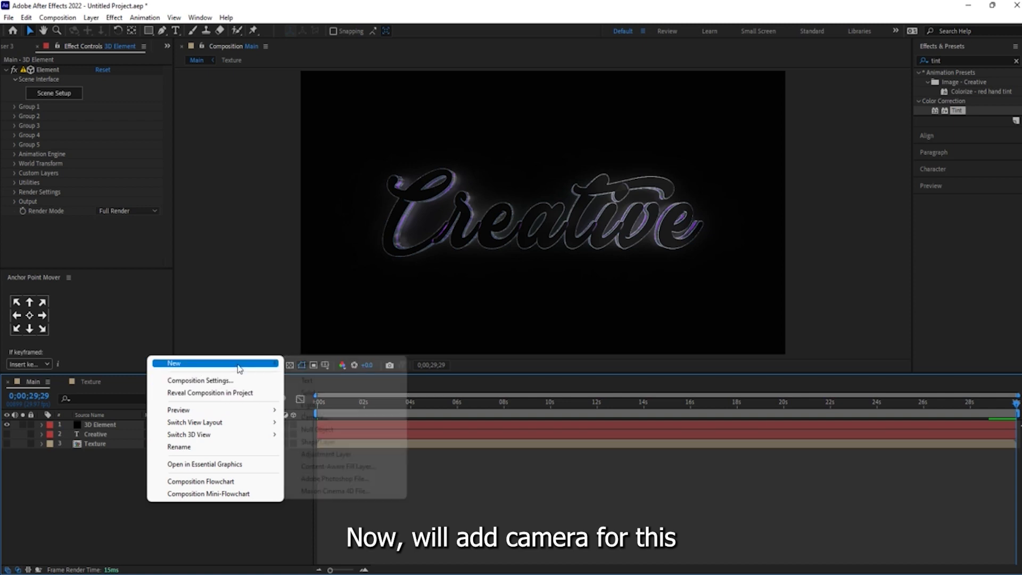
click(314, 418)
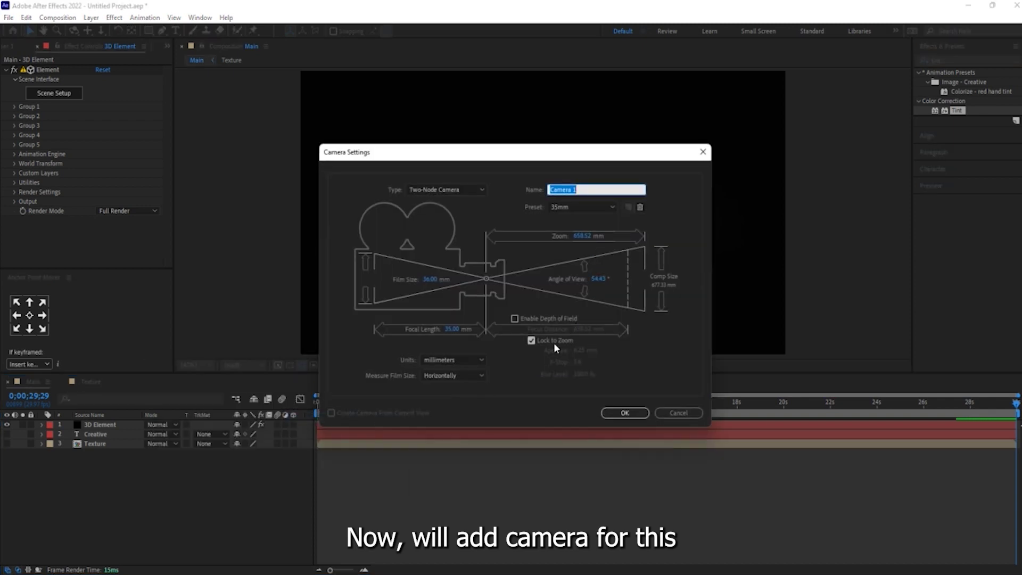
click(625, 412)
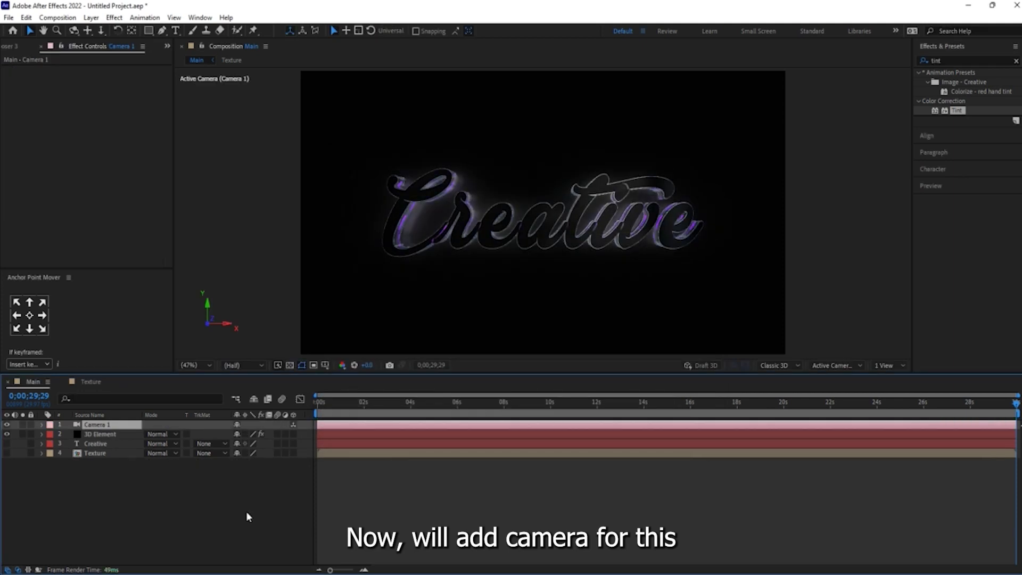
Dolly Camera 1 closer, orbit it around the Creative text and pan to frame the whole word at an angle.
click(100, 30)
drag(538, 137, 543, 189)
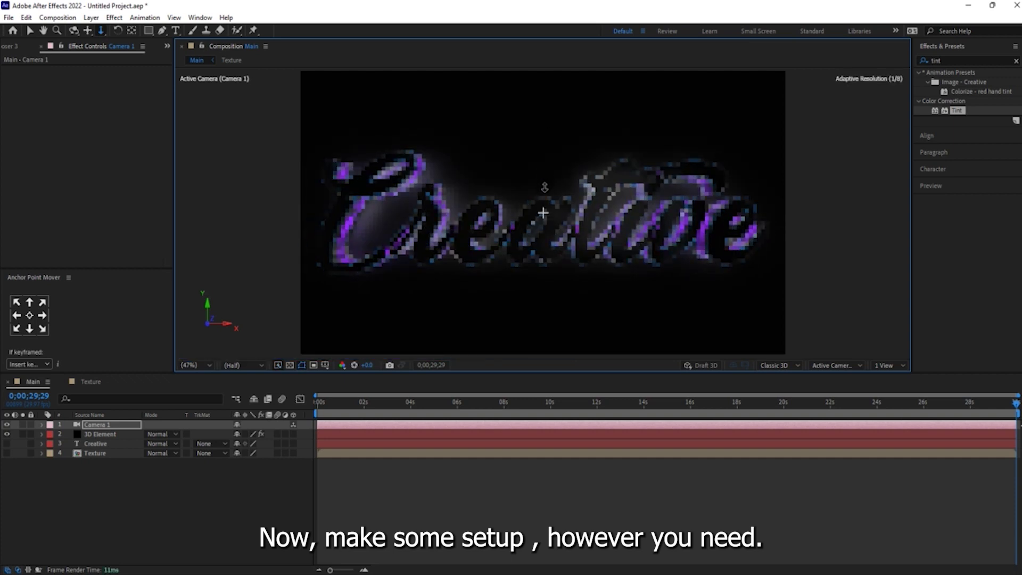
key(c)
drag(483, 282, 499, 289)
drag(444, 213, 447, 214)
click(88, 32)
drag(513, 220, 536, 215)
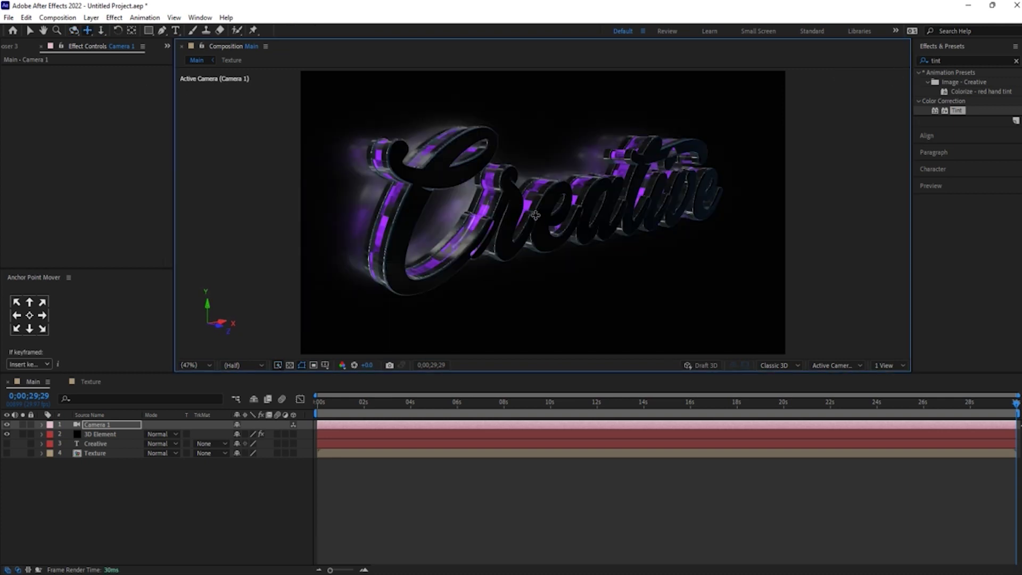
Orbit Camera 1 slightly and dolly it a little closer to the angled Creative text.
click(74, 30)
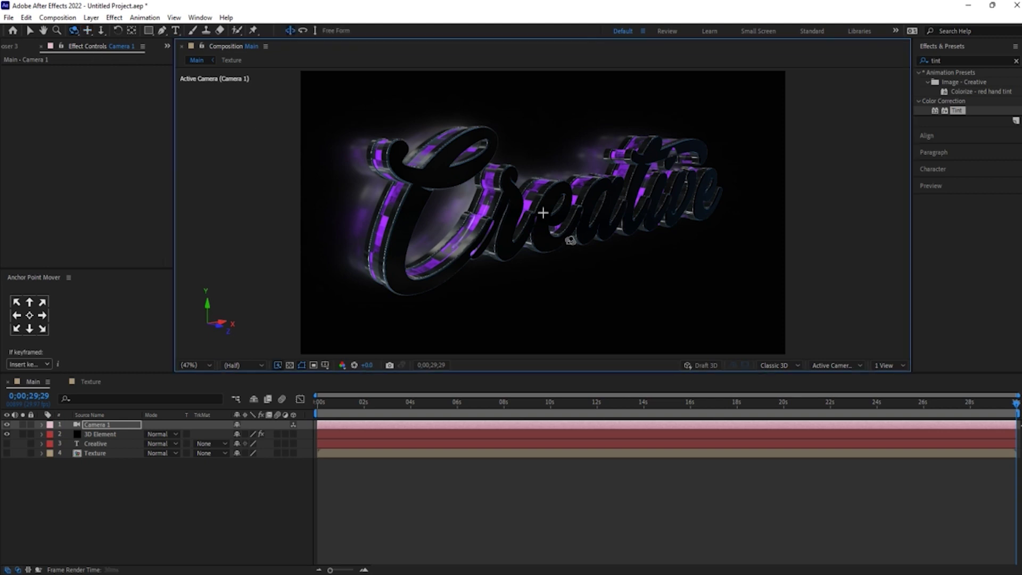
drag(570, 241, 460, 177)
click(101, 31)
mouse_move(527, 122)
mouse_down()
mouse_move(527, 138)
mouse_move(535, 112)
mouse_up()
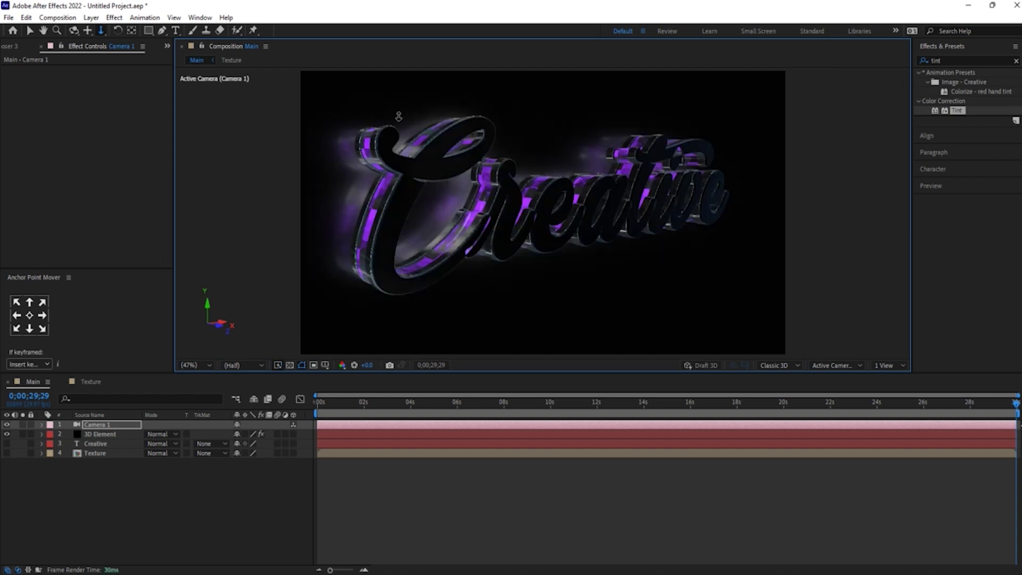
mouse_move(556, 162)
mouse_down()
mouse_move(566, 173)
mouse_move(573, 166)
mouse_up()
Orbit Camera 1 to a lower angle and dolly in until the letter C extends past the frame edge.
click(74, 31)
drag(578, 254, 570, 249)
drag(450, 259, 477, 241)
click(101, 30)
drag(536, 151, 544, 100)
drag(608, 224, 605, 220)
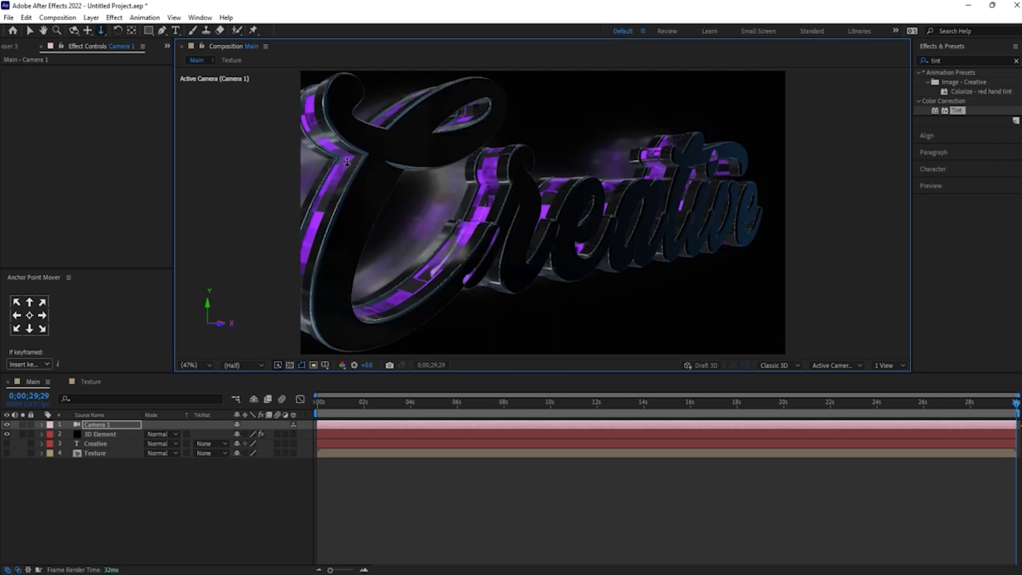
click(73, 30)
drag(583, 227, 562, 214)
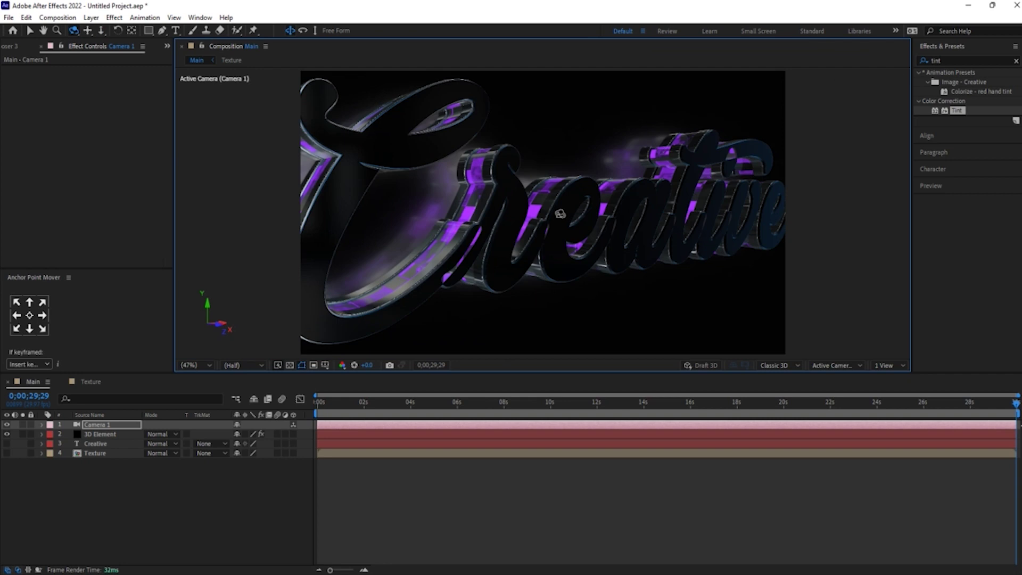
Set starting keyframes for Camera 1's Point of Interest and Position at 0;00;00;00.
click(99, 426)
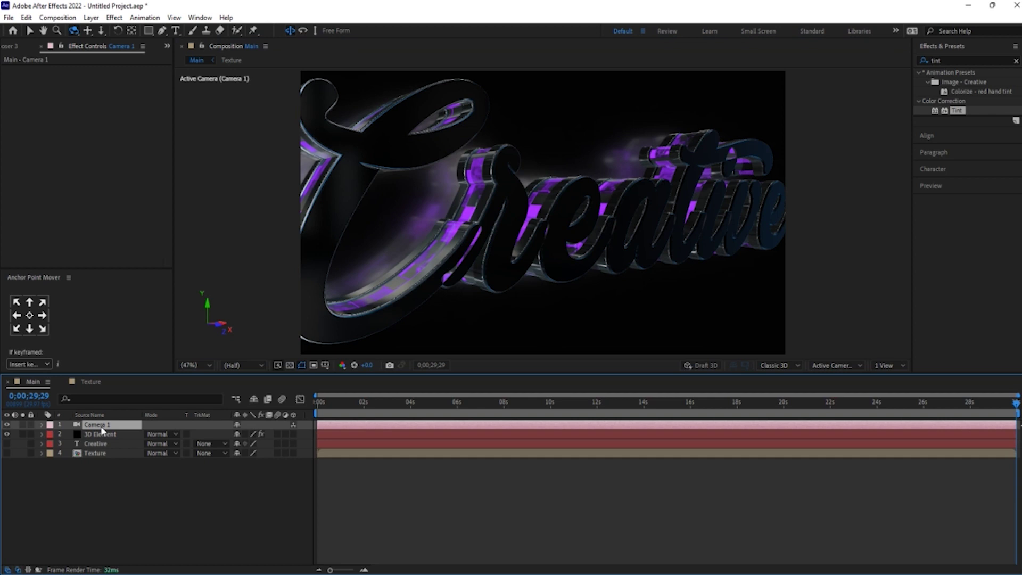
key(Home)
key(a)
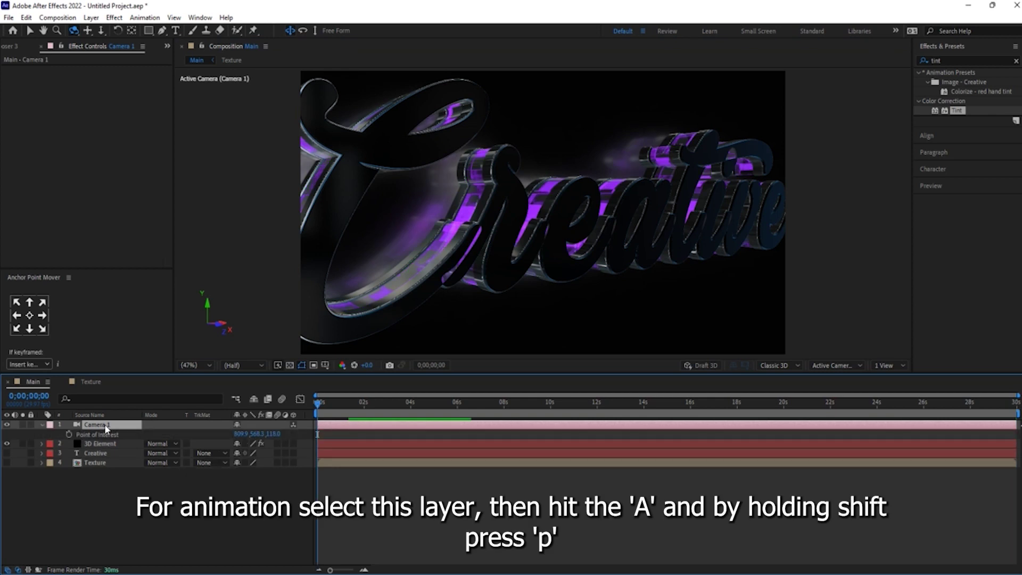
key(shift+p)
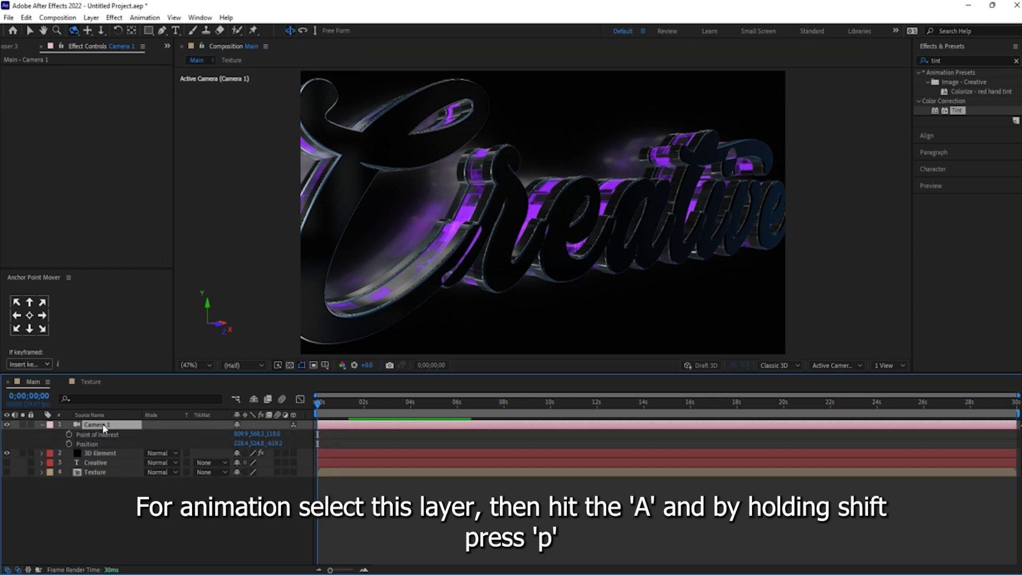
click(69, 434)
click(69, 443)
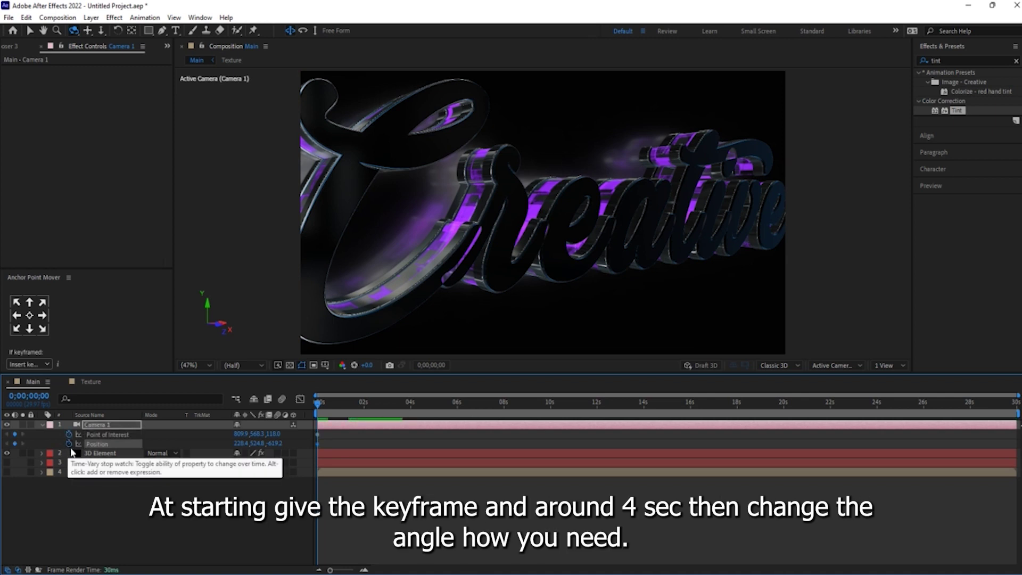
Orbit Camera 1 above the text at 0;00;00;00 and dolly in close on the illuminated letter sides.
drag(424, 308, 424, 302)
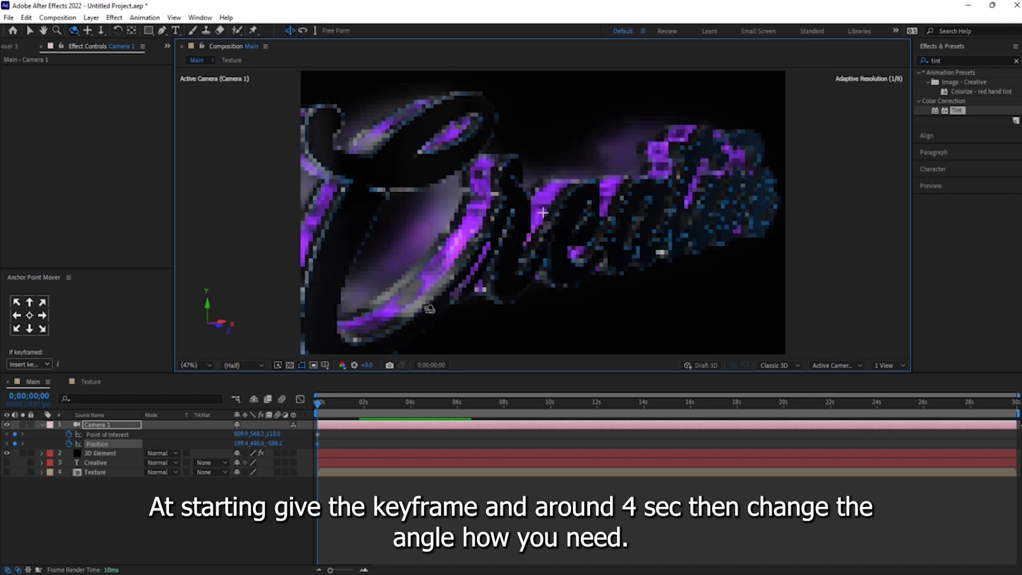
drag(454, 238, 452, 243)
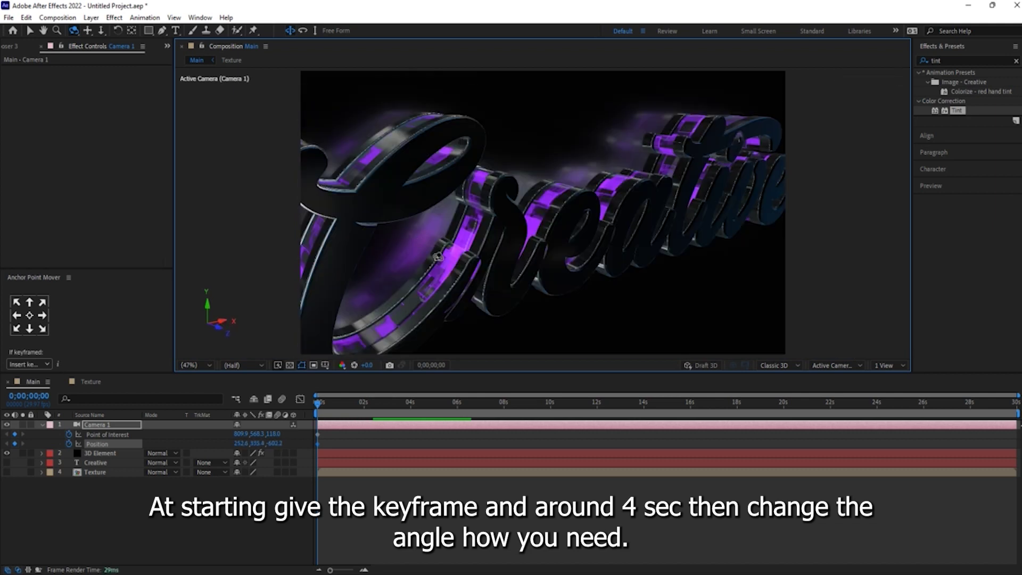
click(100, 32)
drag(657, 154, 730, 125)
click(89, 32)
click(100, 32)
Orbit, pan and dolly Camera 1's starting view to an extreme close-up of a purple letter side, at position about 932, 501, -28.
click(73, 31)
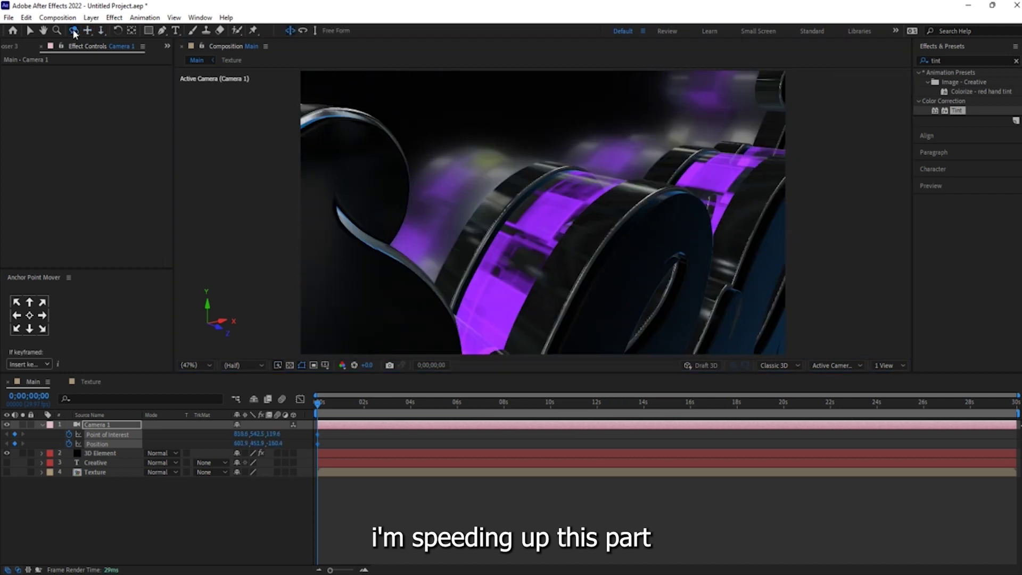
drag(537, 187, 536, 199)
click(90, 32)
drag(745, 208, 620, 221)
click(100, 31)
drag(532, 212, 541, 187)
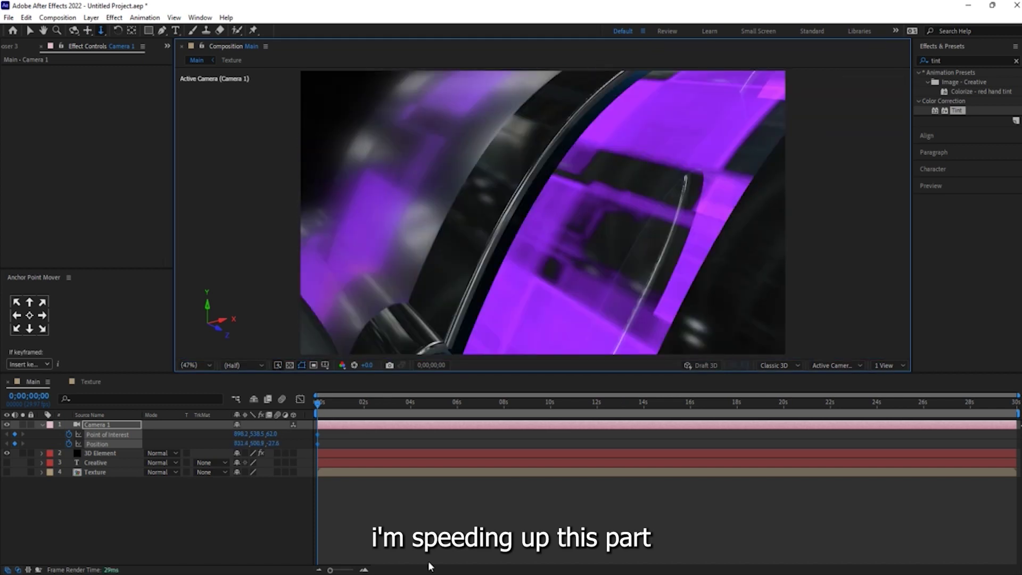
At 0;00;03;27, dolly Camera 1 back from the close-up to keyframe a wider view of the letters.
click(410, 408)
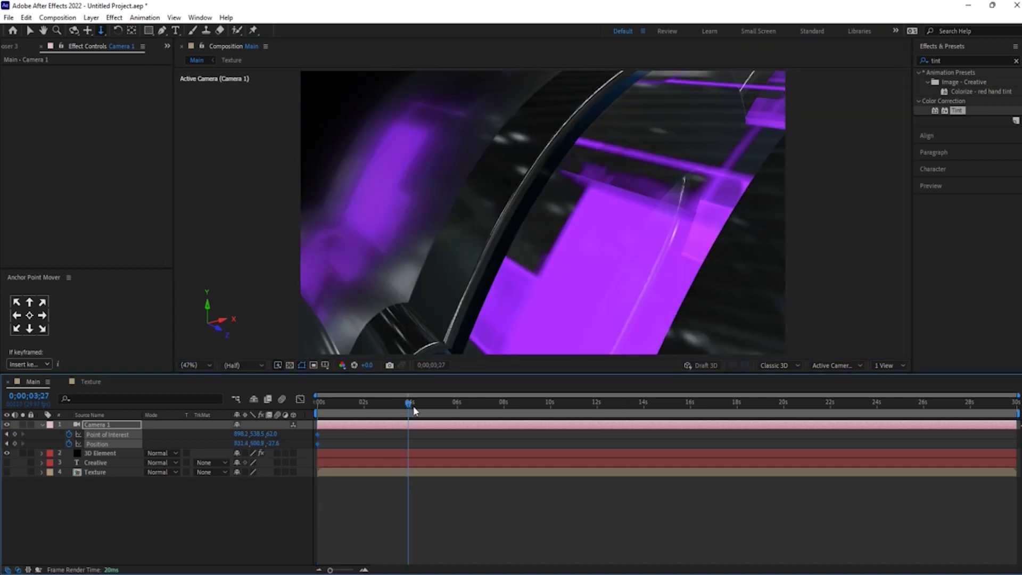
drag(503, 146, 509, 195)
drag(509, 313, 507, 177)
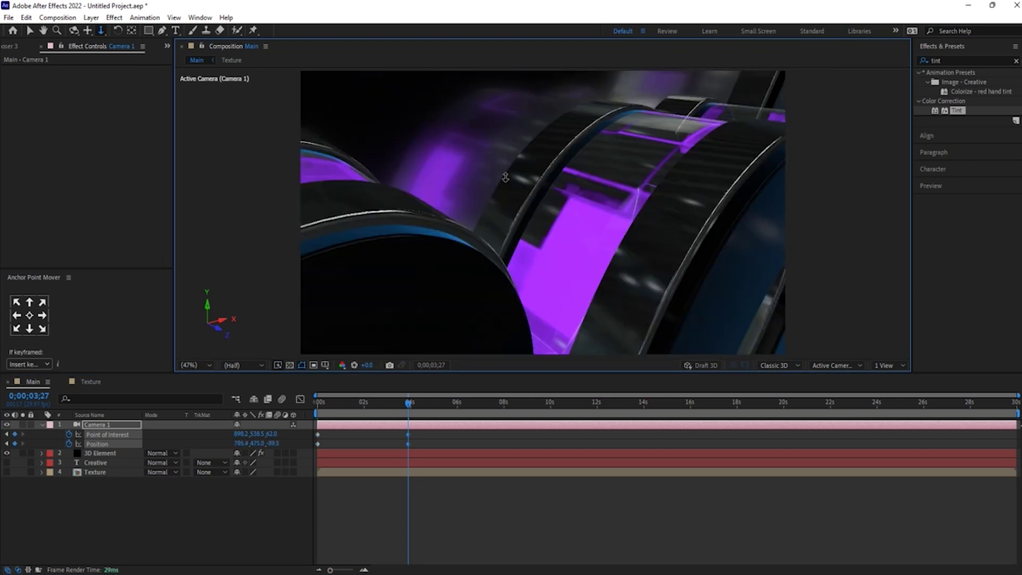
drag(517, 284, 541, 212)
Pan and orbit Camera 1 at 0;00;03;27 to frame the "re" letters from above, at position about 426, 363, -353.
click(74, 31)
click(87, 31)
drag(418, 314, 518, 298)
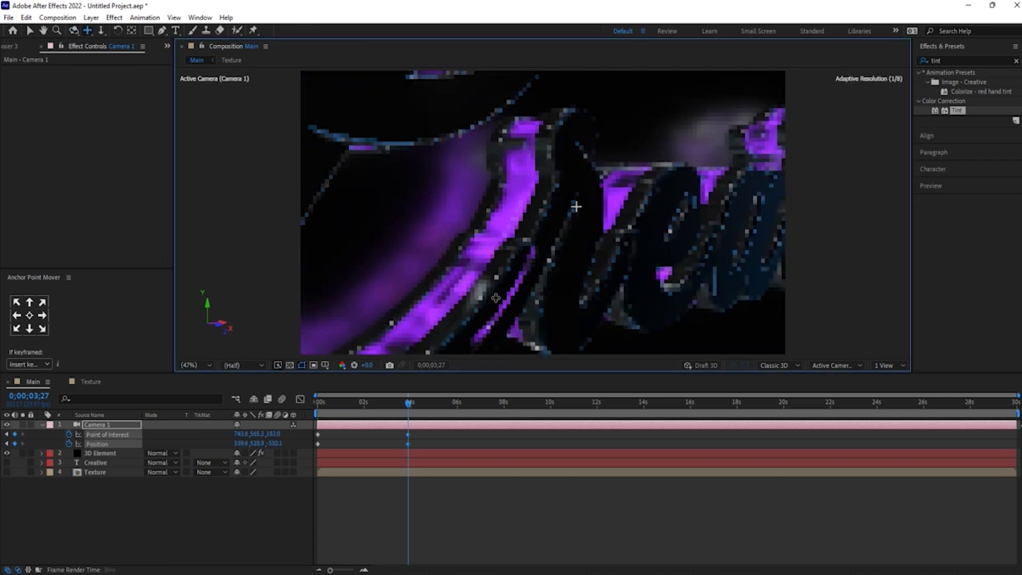
drag(547, 253, 546, 259)
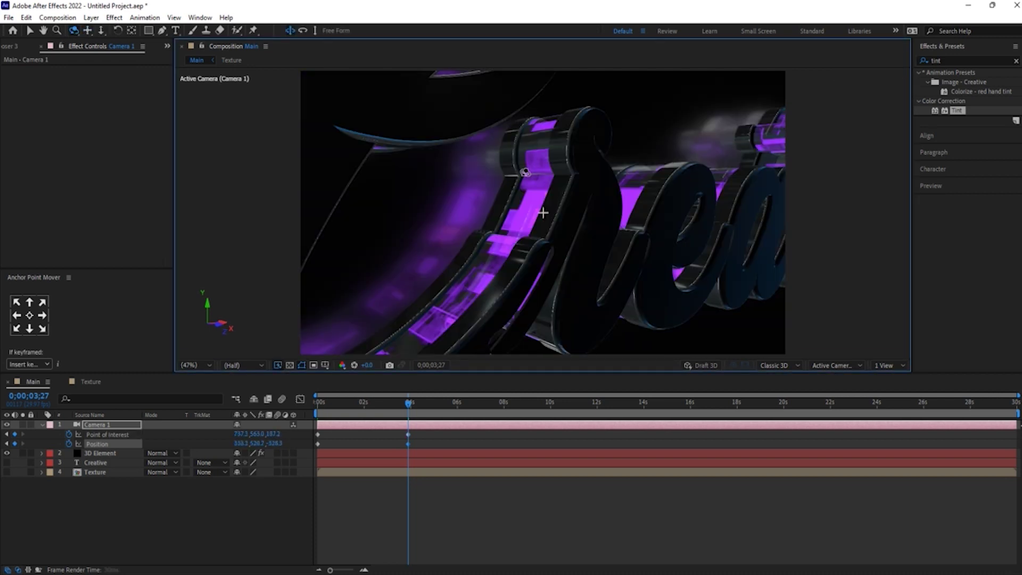
drag(526, 172, 512, 178)
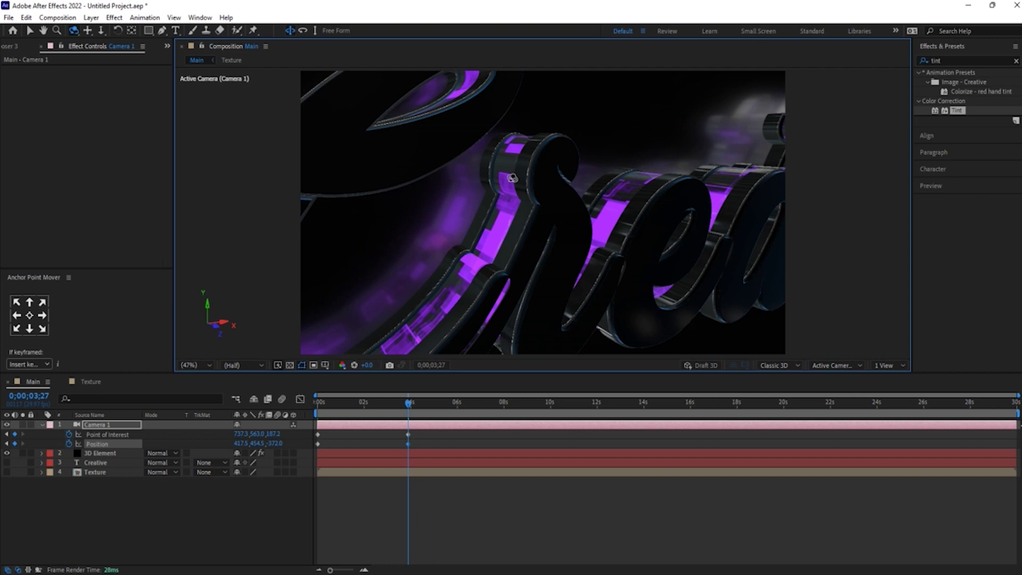
click(73, 31)
drag(543, 212, 585, 217)
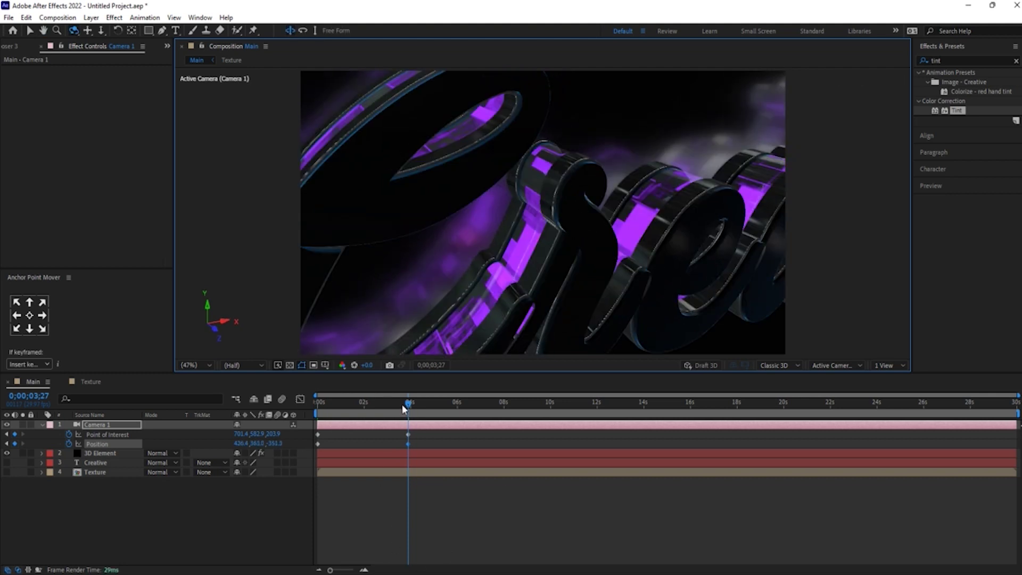
Split Camera 1 at 0;00;03;27 and delete the copied keyframes at 0 seconds from the new Camera 2 layer.
key(space)
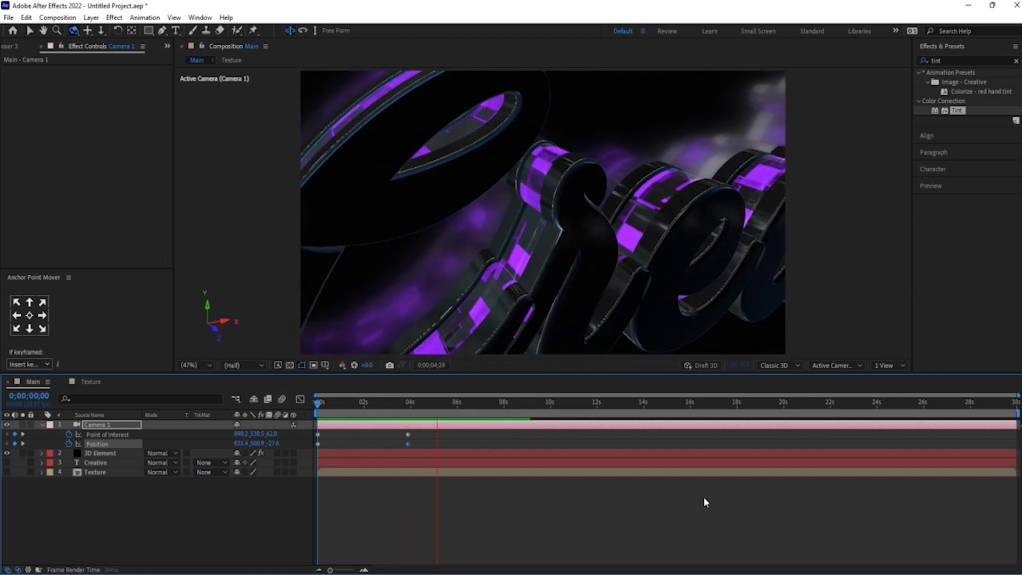
click(410, 414)
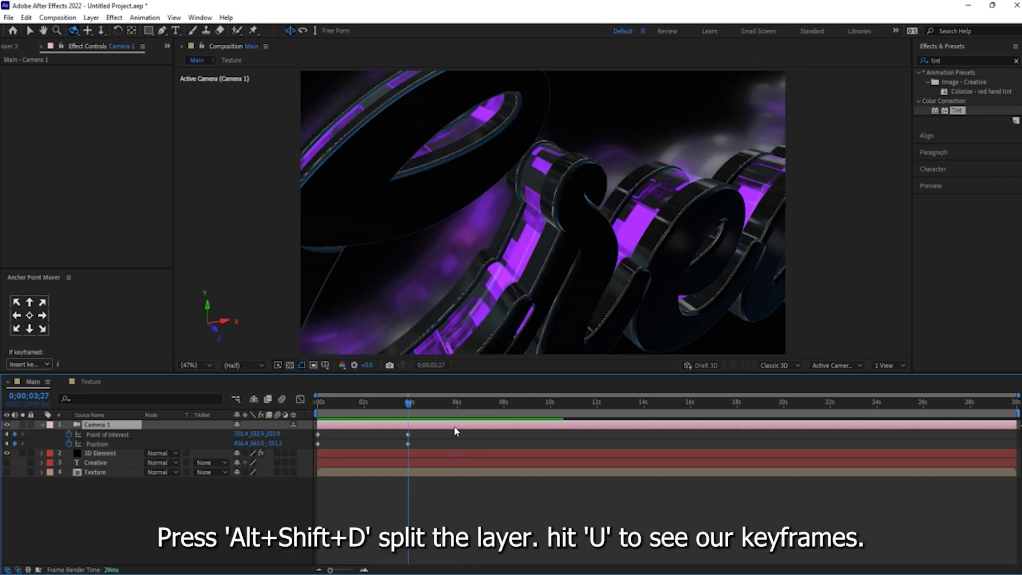
key(alt+shift+d)
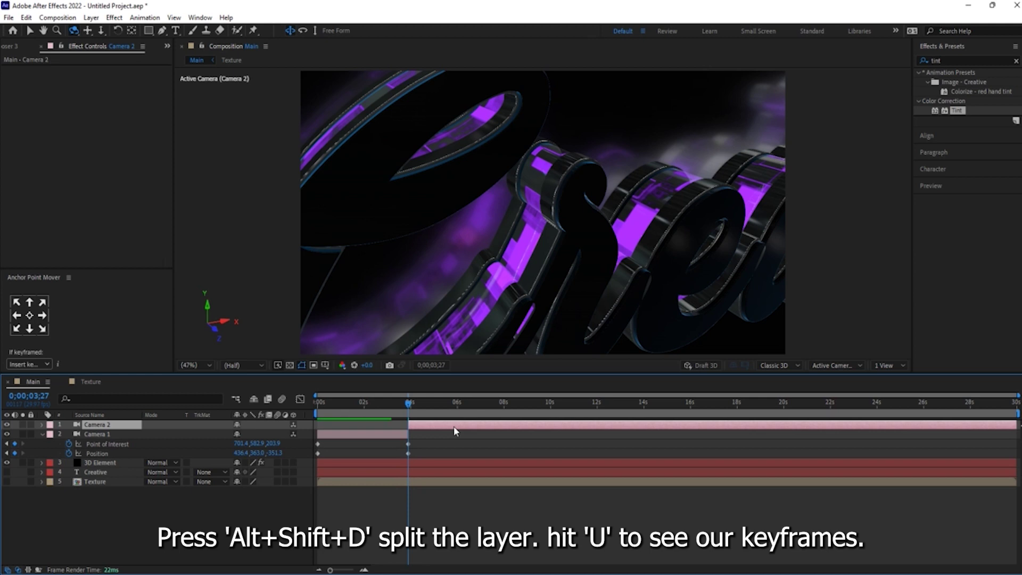
key(u)
drag(334, 430, 310, 446)
key(Delete)
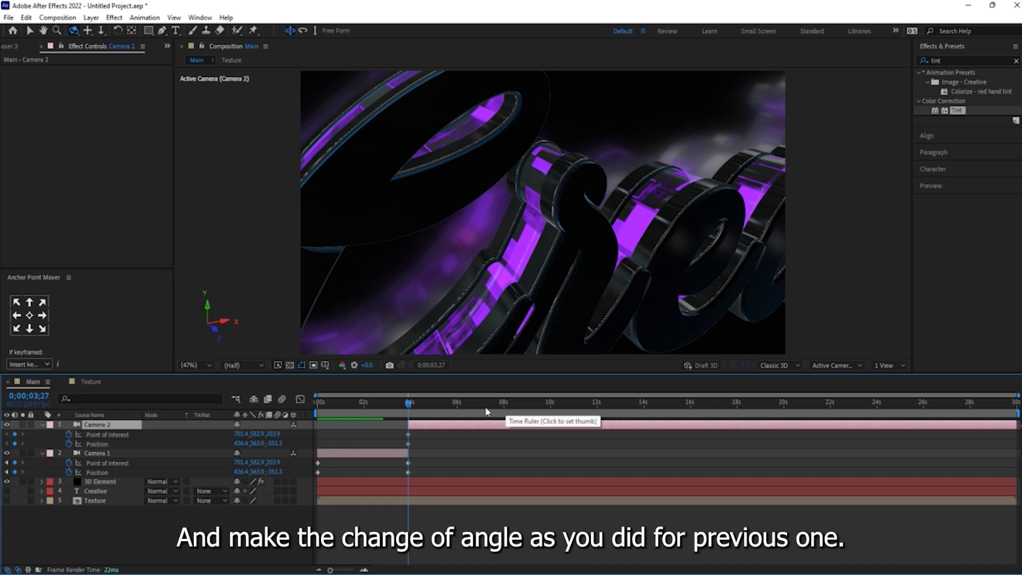
Orbit Camera 2 at 0;00;03;27 to a new angle on the text and dolly in close to the letters.
click(75, 33)
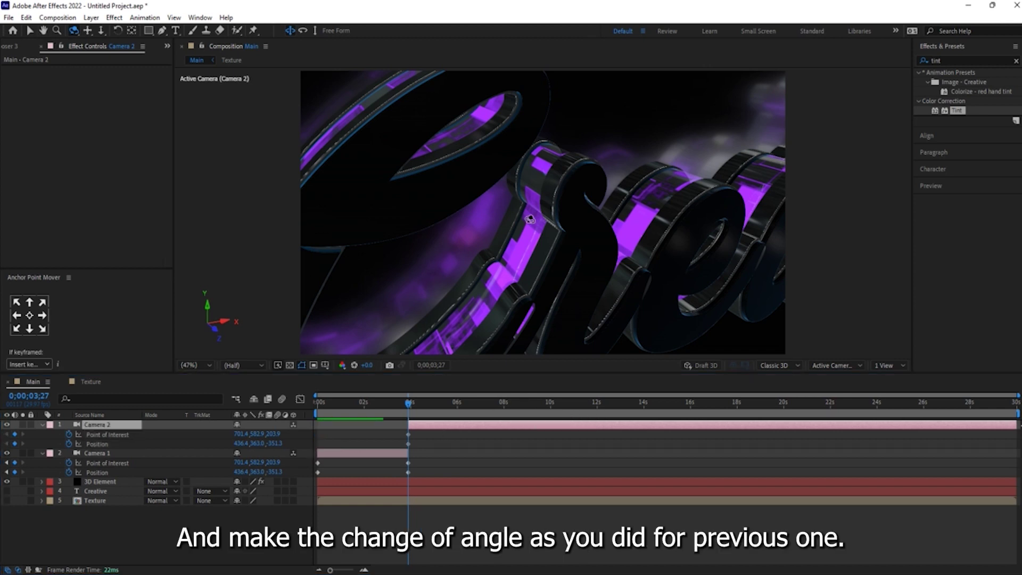
drag(530, 219, 504, 217)
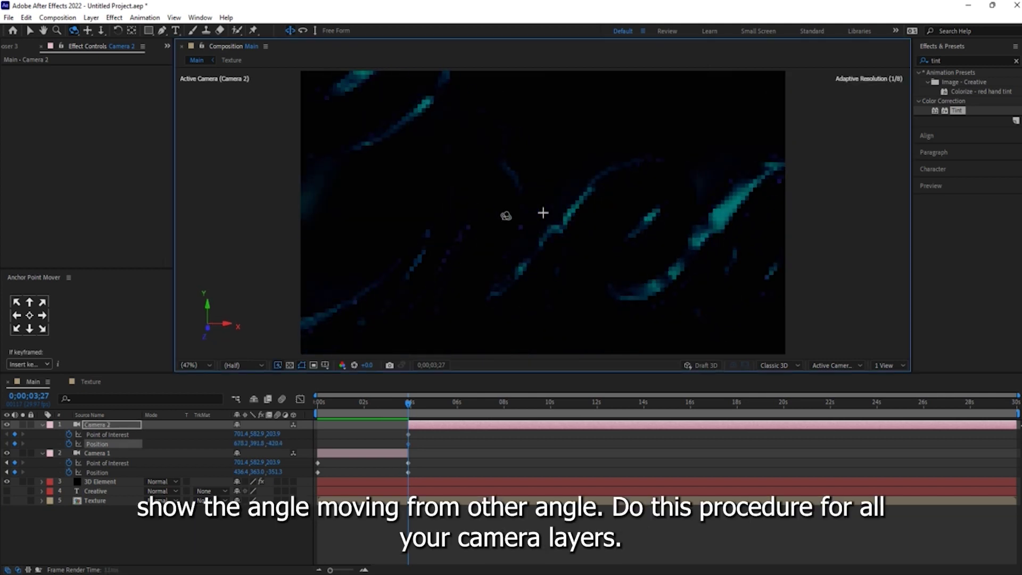
key(c)
drag(696, 221, 641, 187)
click(74, 32)
drag(521, 144, 573, 192)
click(101, 32)
drag(442, 219, 507, 194)
Pan and orbit Camera 2's starting view to frame the crossbar of the "t" up close, at position about 1336, 326, -107.
click(88, 31)
drag(463, 156, 566, 192)
click(76, 32)
drag(599, 150, 570, 159)
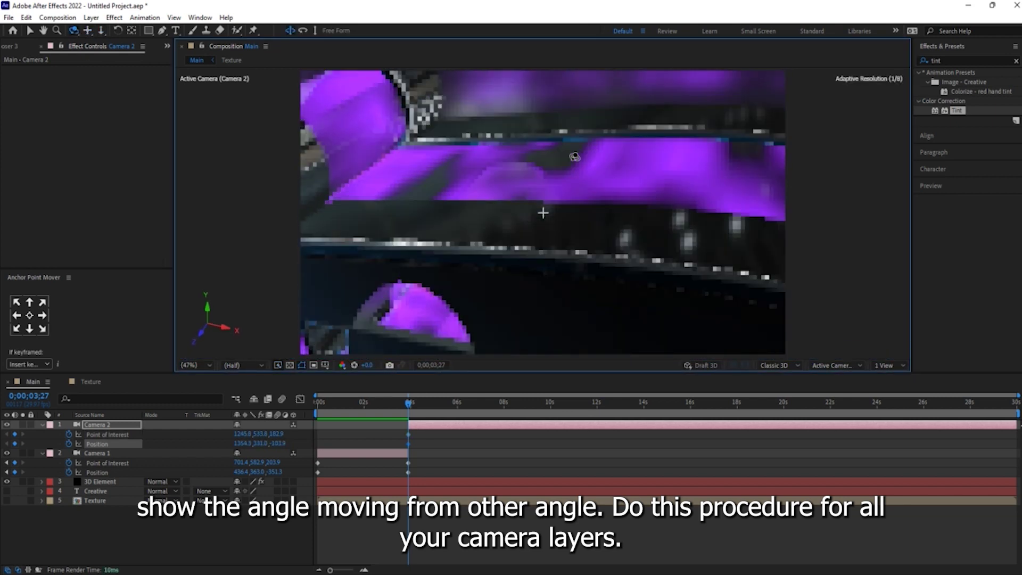
click(87, 30)
mouse_move(459, 180)
mouse_down()
mouse_move(566, 216)
mouse_move(462, 169)
mouse_up()
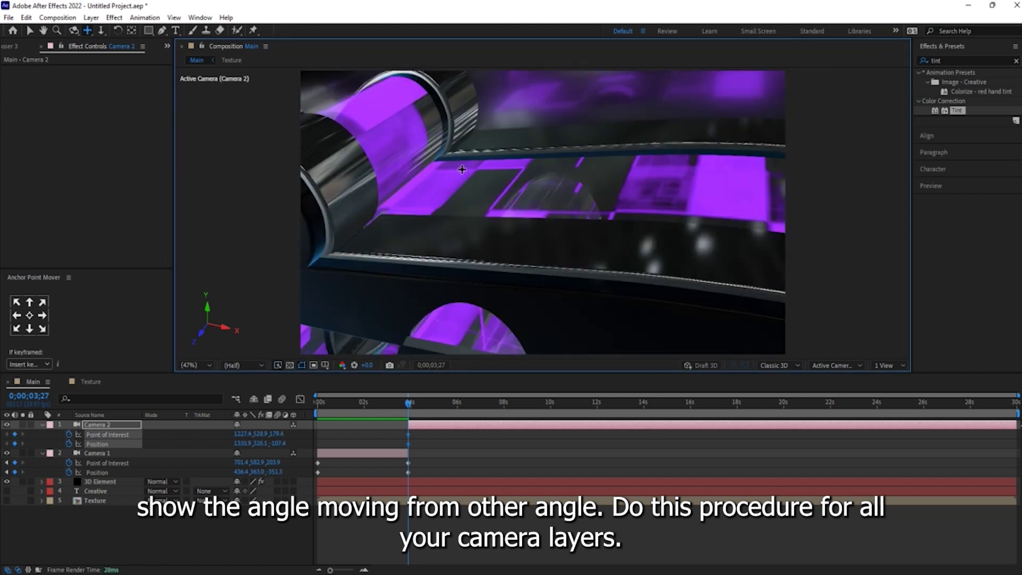
At 0;00;08;00, orbit, dolly and pan Camera 2 to a wider view of the "tive" letters, at position about 1570, 394, -397.
click(504, 403)
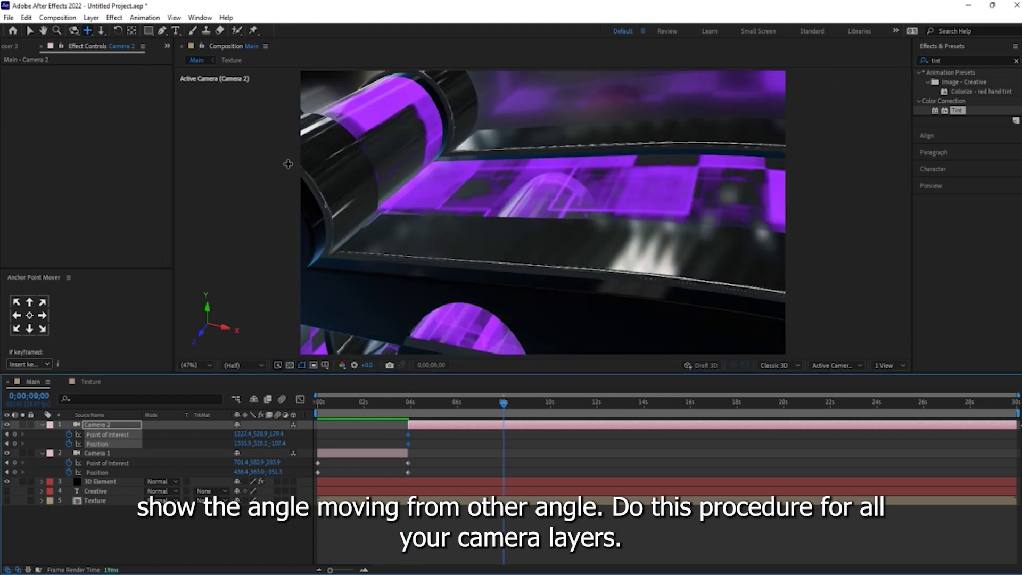
drag(605, 214, 577, 206)
drag(576, 260, 610, 232)
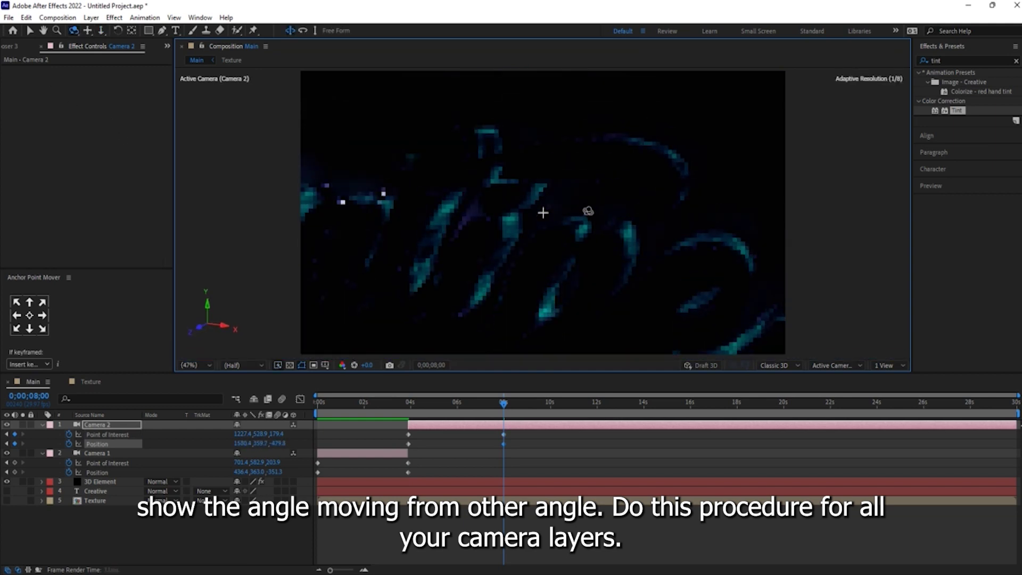
click(101, 31)
drag(600, 308, 599, 305)
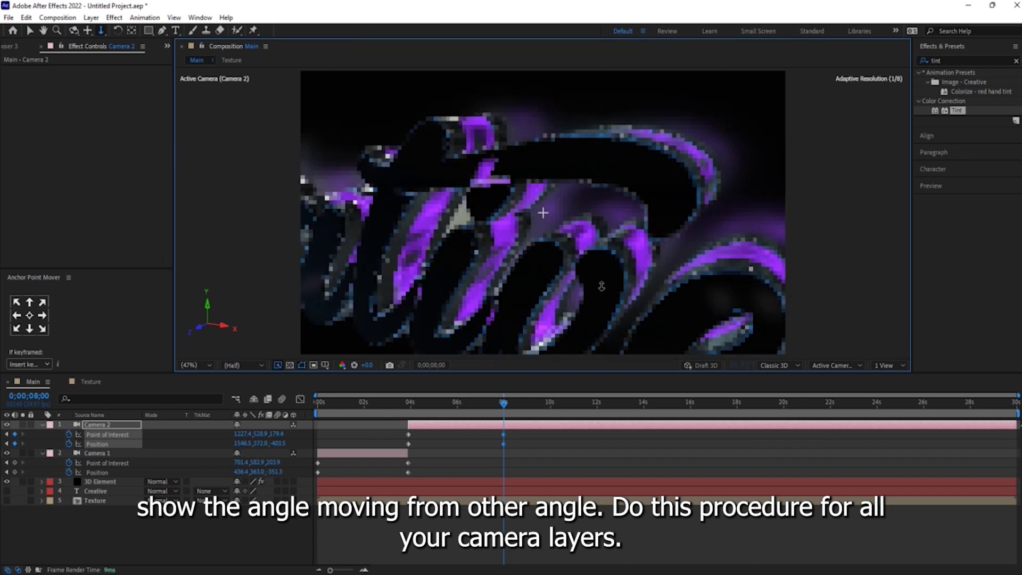
mouse_move(657, 254)
mouse_down()
mouse_move(655, 226)
mouse_move(652, 269)
mouse_up()
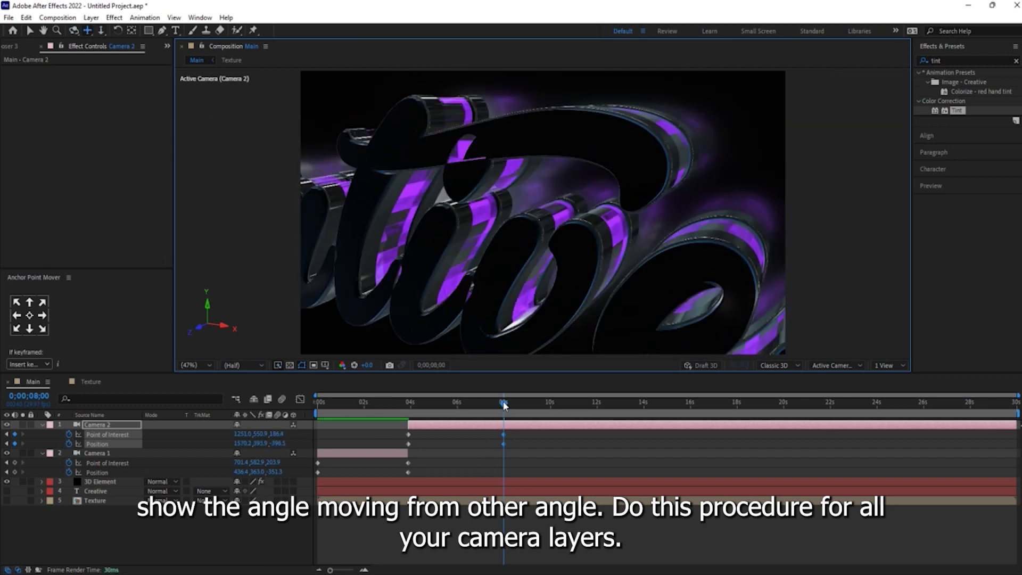
Preview both camera moves, split Camera 2 at 0;00;08;00 and delete the new Camera 3's copied keyframes near 4 seconds.
drag(506, 406, 318, 406)
key(space)
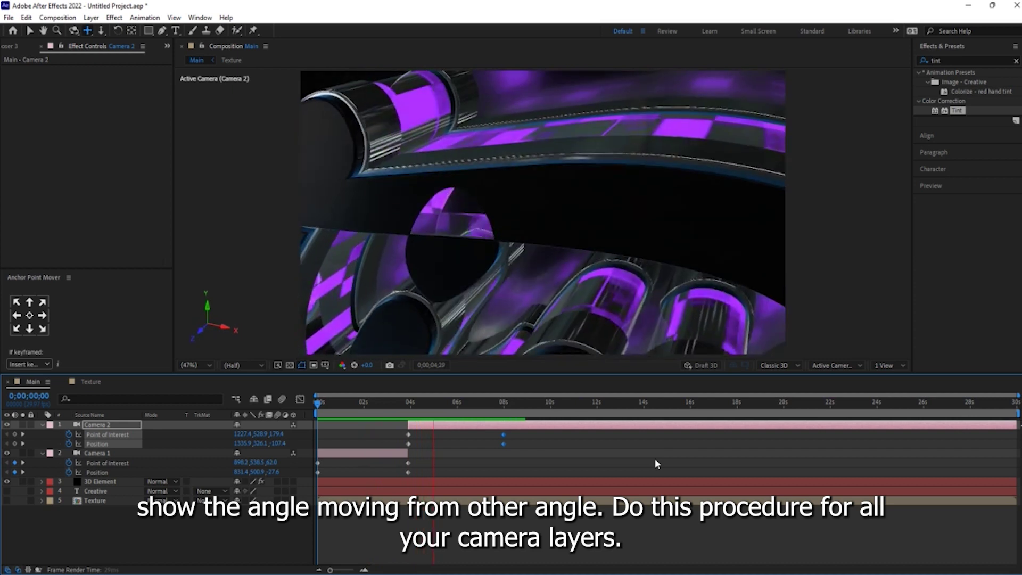
click(505, 408)
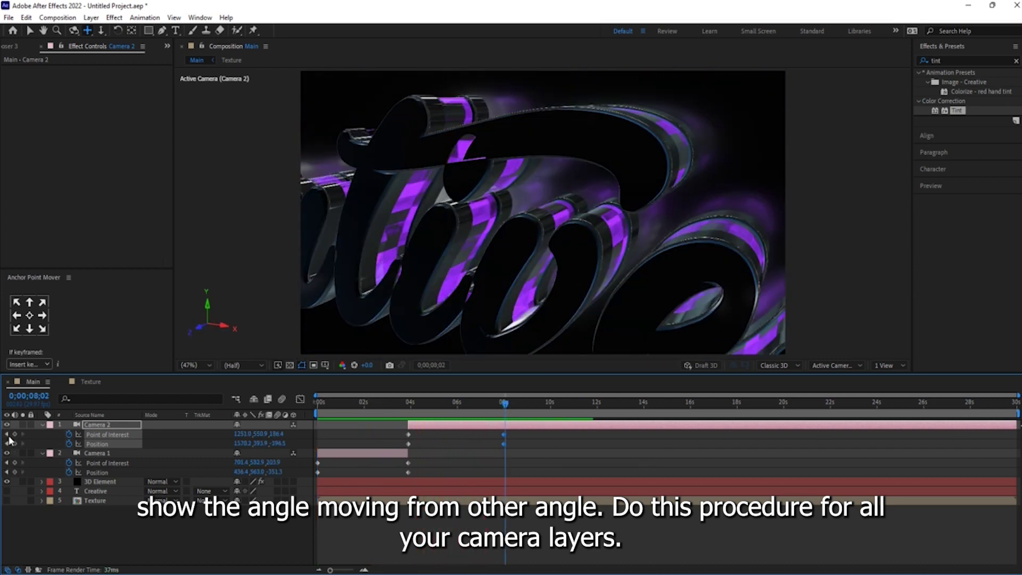
key(ctrl+shift+d)
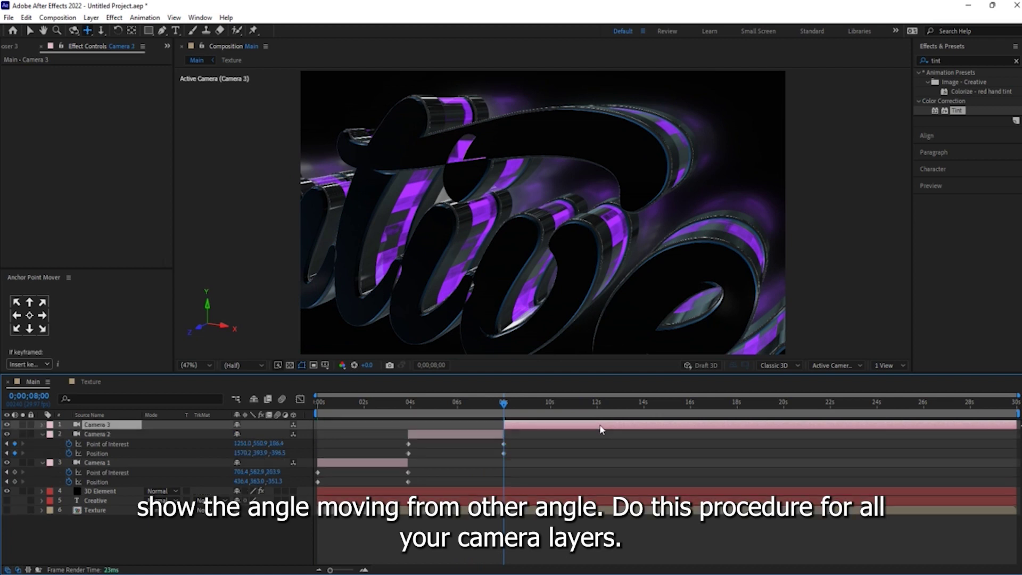
key(u)
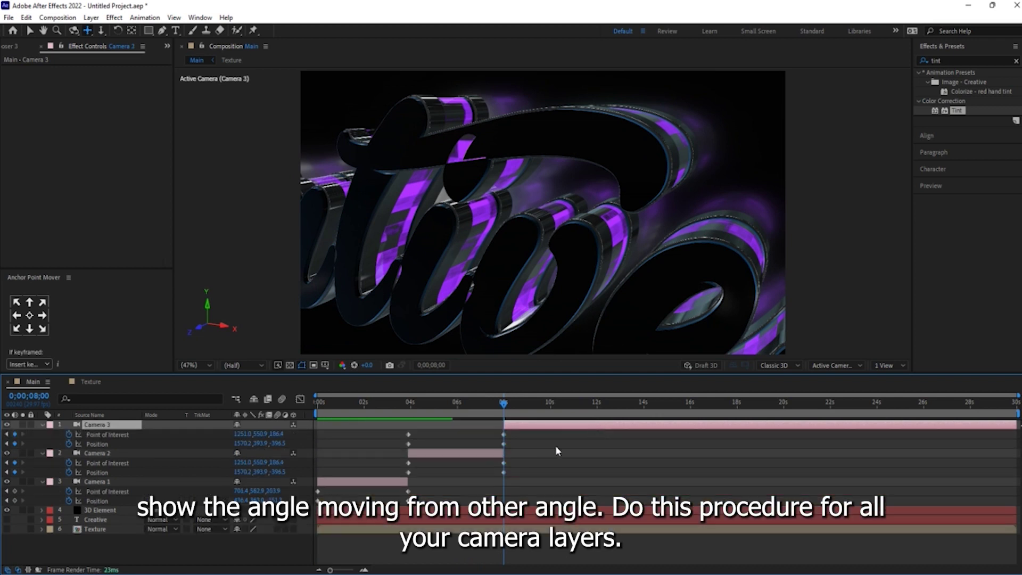
key(Delete)
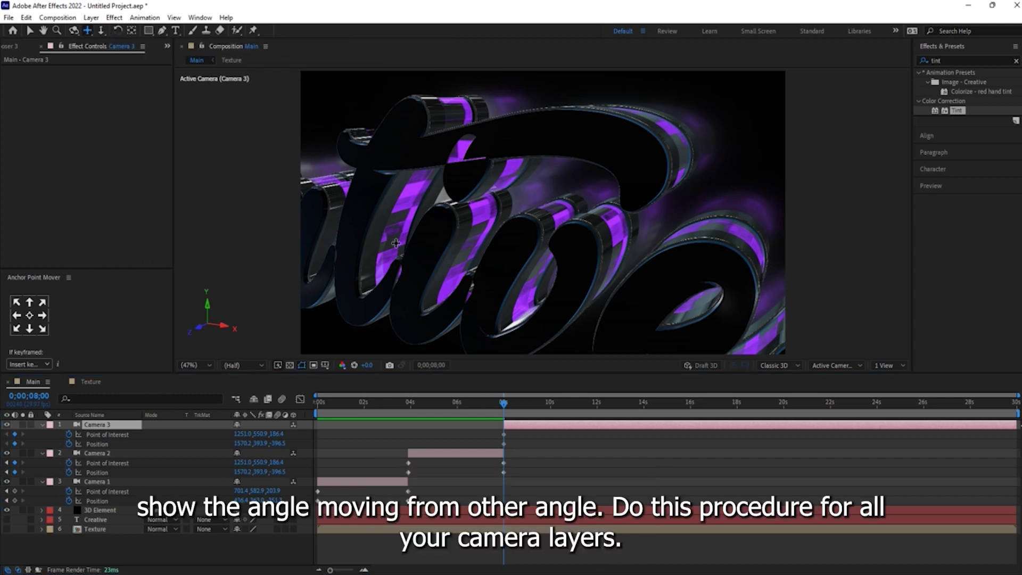
Pan, orbit and dolly Camera 3 at 0;00;08;00 to a close-up of the first letters, at position about 700, 539, -210.
drag(341, 229, 542, 213)
drag(397, 263, 666, 194)
click(74, 31)
click(88, 31)
click(74, 31)
drag(434, 201, 598, 233)
click(101, 31)
drag(519, 250, 657, 205)
click(88, 33)
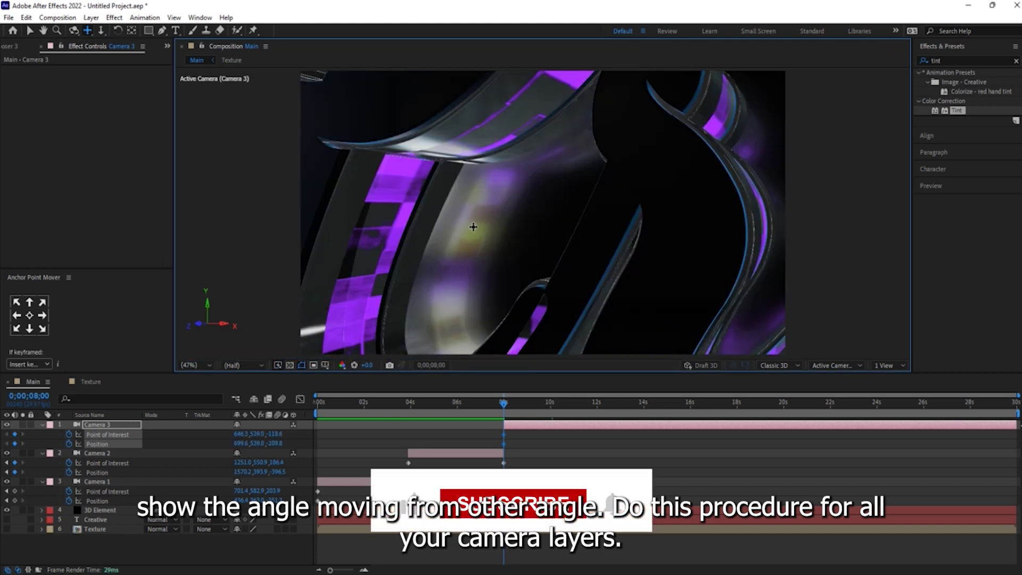
At 0;00;11;28, dolly and pan Camera 3 back to keyframe a wider view of the letters.
click(596, 403)
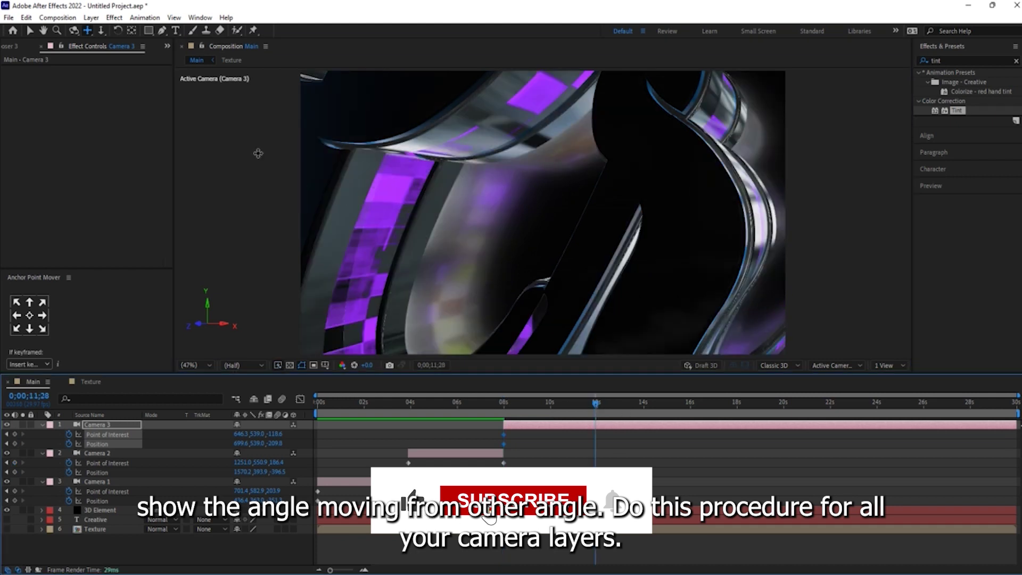
click(103, 32)
drag(587, 195, 448, 197)
click(88, 32)
click(102, 33)
drag(572, 176, 598, 96)
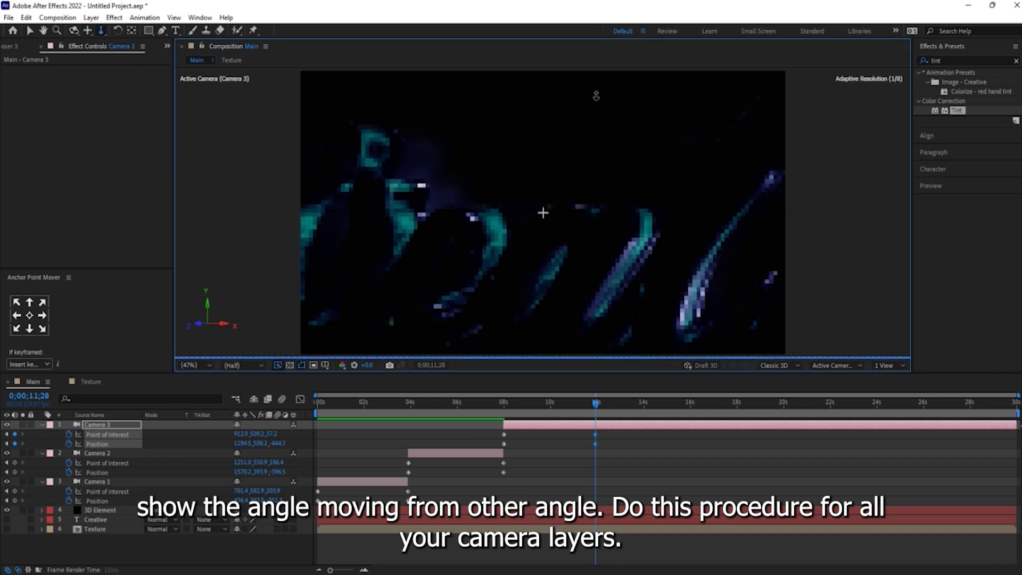
Pan and orbit Camera 3 at 0;00;11;28 to frame the "rea" letters from above, at position about 1069, 435, -443.
click(88, 32)
drag(414, 274, 531, 225)
click(75, 31)
drag(489, 142, 477, 159)
drag(673, 205, 694, 207)
click(88, 32)
drag(611, 169, 588, 188)
click(76, 32)
drag(669, 200, 657, 208)
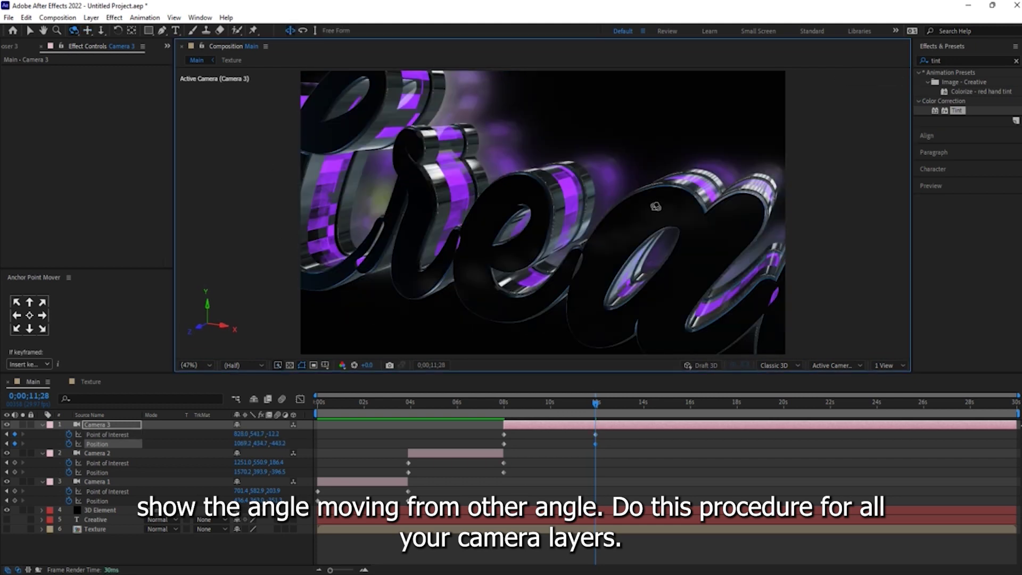
Preview the three camera moves from the start and split Camera 3 at 0;00;11;28 into a new Camera 4 layer.
drag(597, 404, 316, 407)
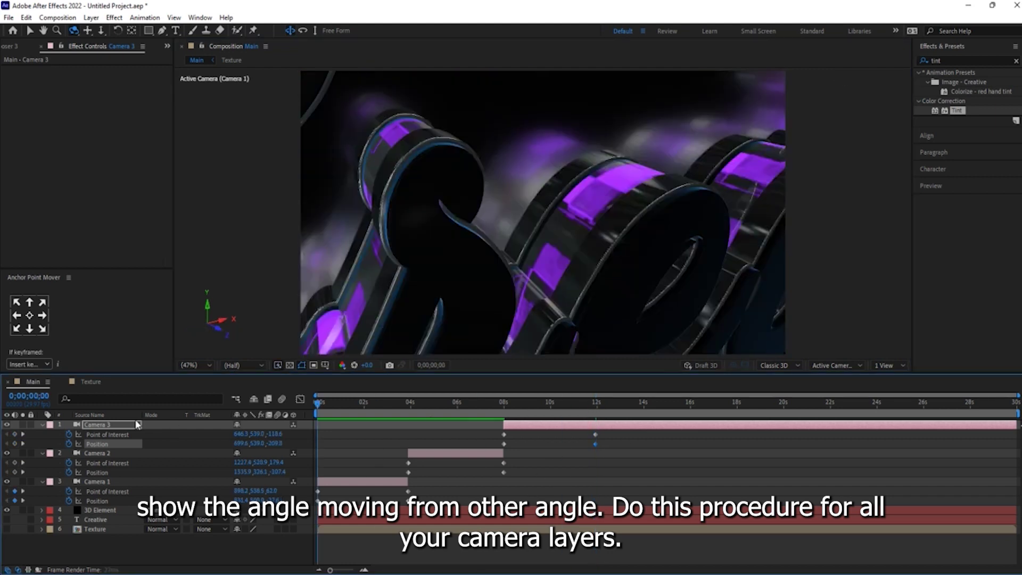
key(space)
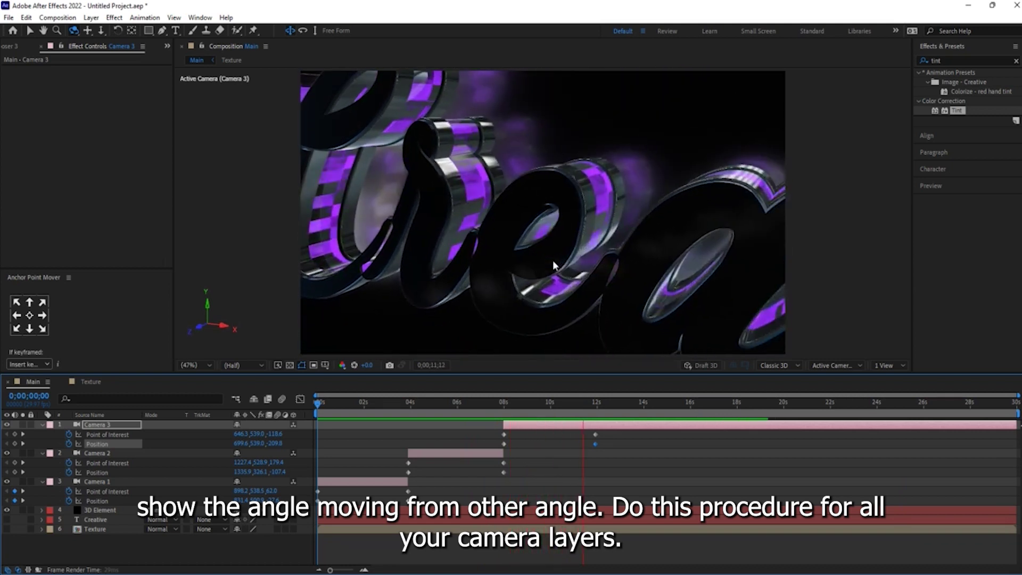
click(596, 406)
click(7, 442)
click(22, 442)
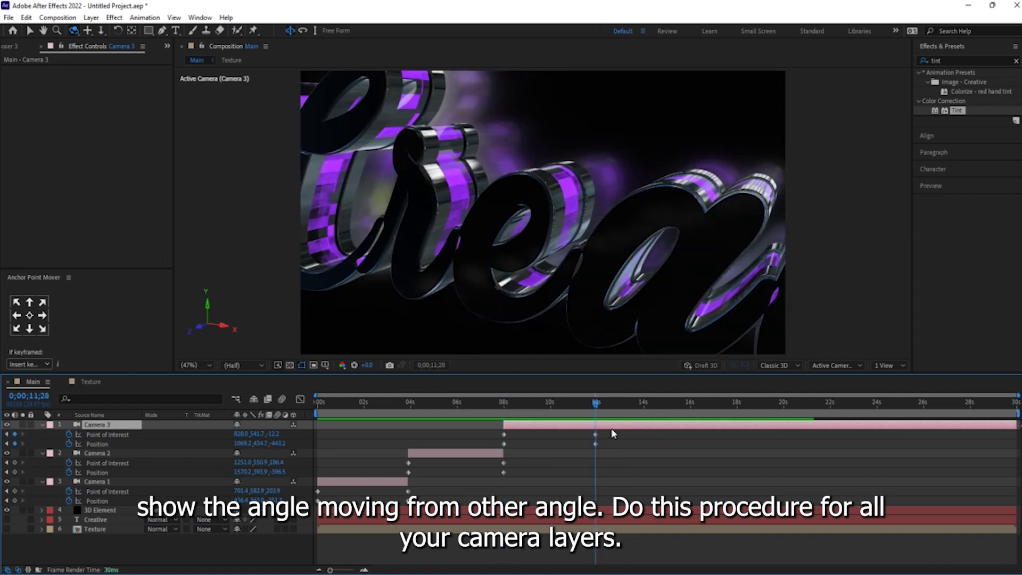
key(ctrl+shift+d)
Orbit and pan Camera 4 at 0;00;11;28 to a new angle on the middle letters.
drag(383, 277, 443, 294)
click(88, 31)
drag(469, 250, 277, 298)
click(74, 32)
drag(407, 234, 482, 206)
click(88, 32)
drag(459, 163, 616, 220)
drag(502, 148, 510, 142)
Dolly in, pan and orbit Camera 4's starting view to frame the "ea" letters from above.
click(101, 31)
drag(544, 212, 591, 175)
click(88, 31)
drag(695, 156, 586, 178)
click(73, 31)
click(88, 31)
click(73, 30)
drag(657, 125, 580, 179)
click(87, 31)
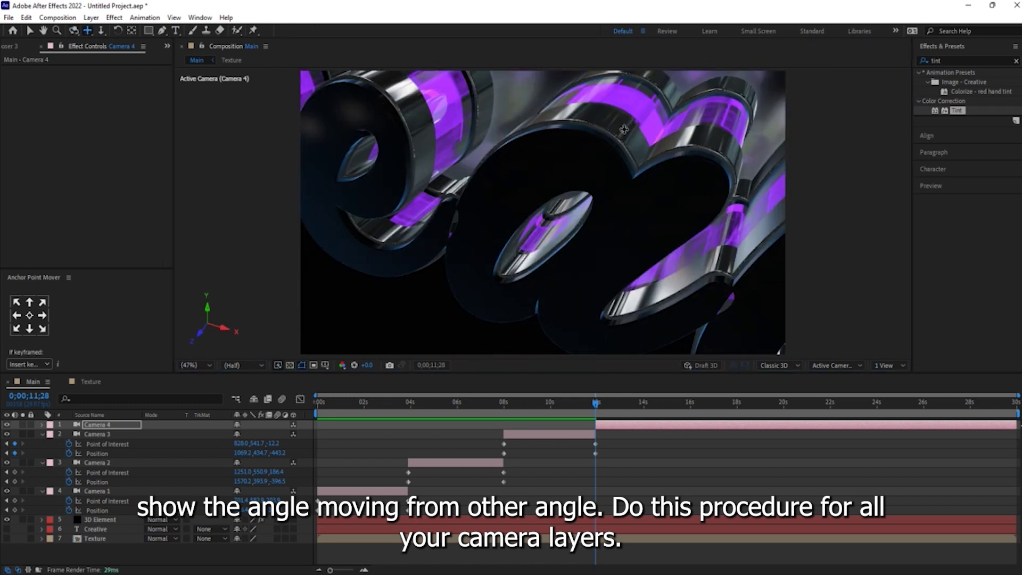
Refine Camera 4's starting orbit and dolly for a tighter view of the letters, at position about 980, 468, -132.
click(73, 31)
drag(527, 208, 599, 223)
click(102, 31)
drag(511, 229, 548, 200)
click(88, 31)
click(101, 31)
At 0;00;16;01, dolly Camera 4 back, then orbit and pan it to frame the whole "Creative" text.
drag(436, 234, 597, 168)
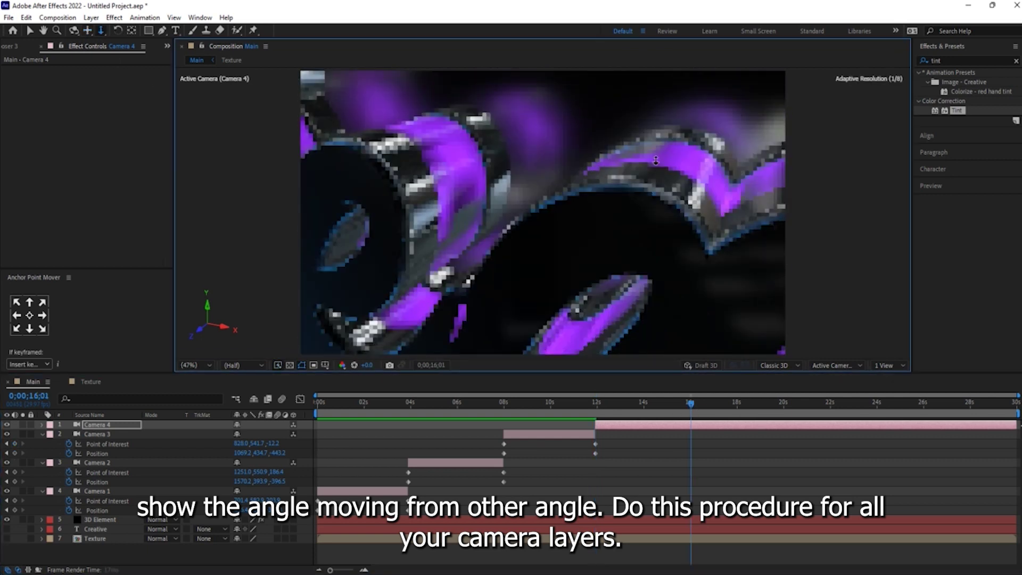
drag(656, 161, 639, 245)
click(74, 31)
drag(344, 311, 359, 300)
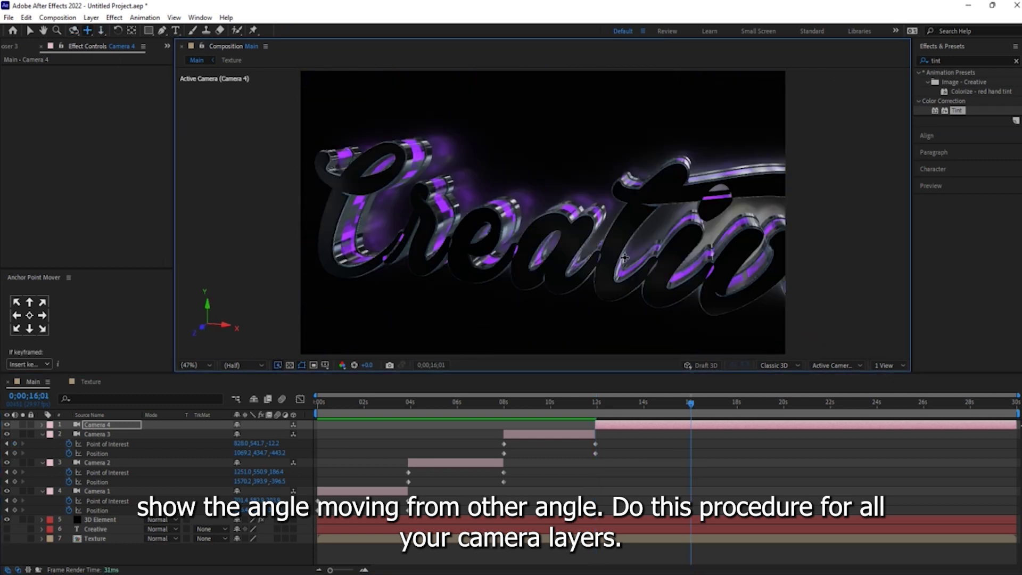
click(88, 31)
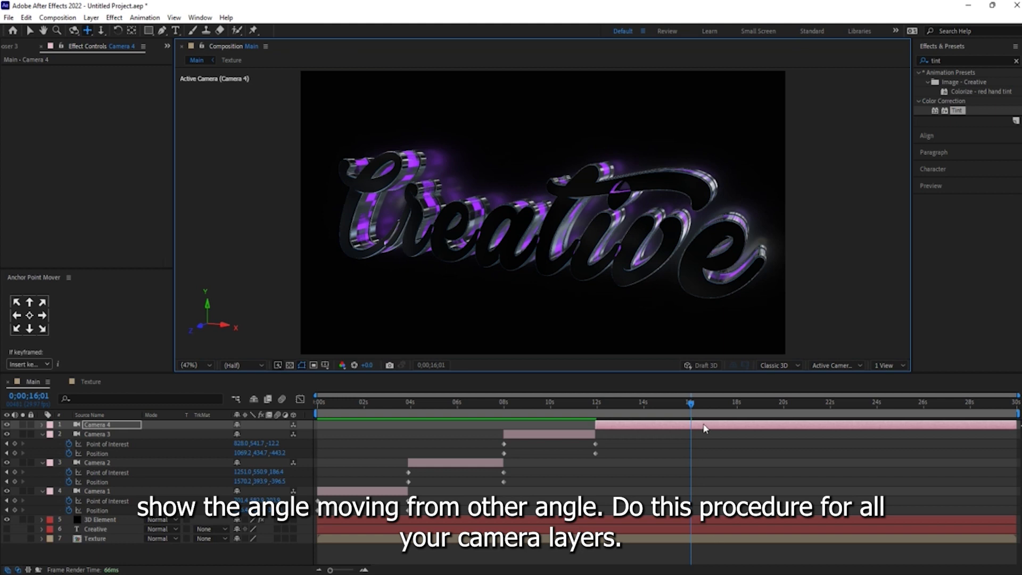
Reveal Camera 4's keyframes, preview the full camera sequence and park the playhead at 0;00;12;10.
key(u)
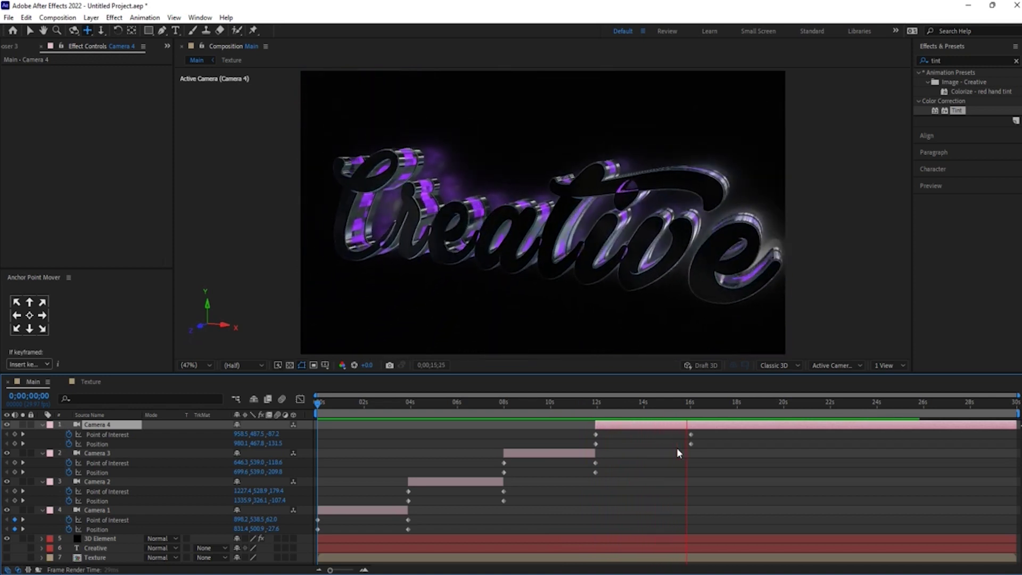
key(space)
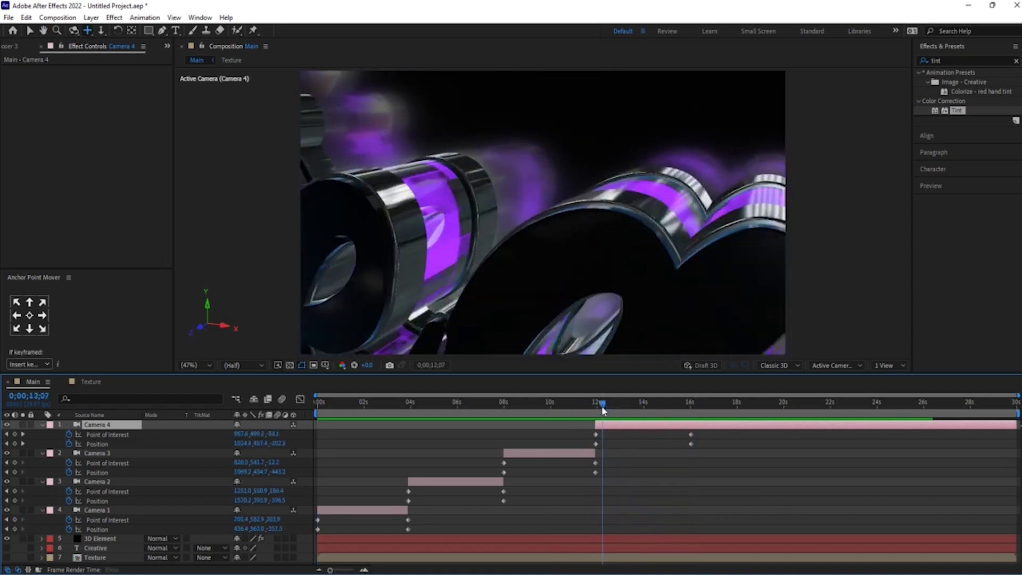
drag(605, 409, 605, 409)
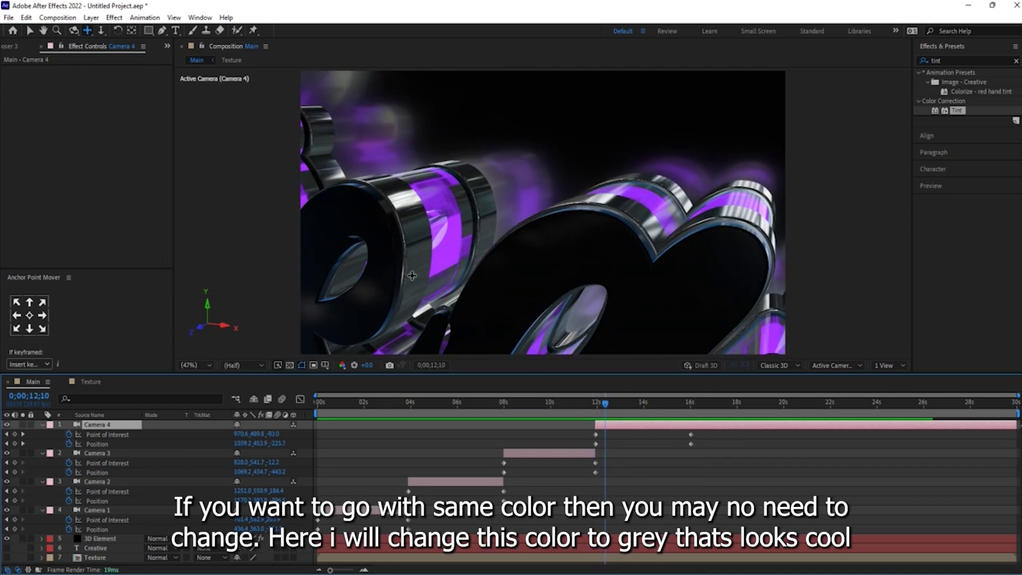
Open the 3D Element layer's Scene Setup and select the Chrome bevel of the Last model.
click(91, 539)
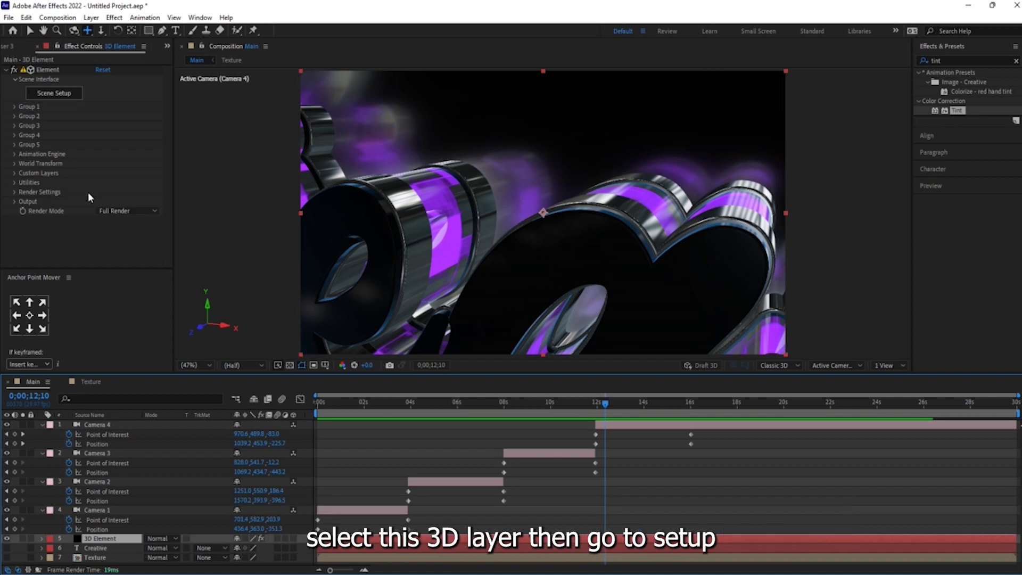
click(58, 94)
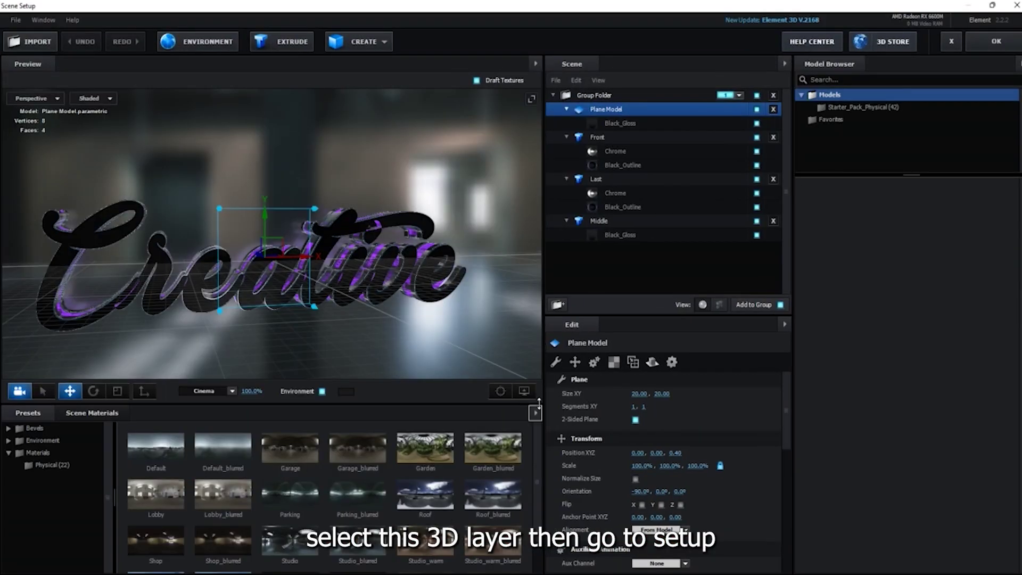
drag(388, 290, 365, 319)
scroll(403, 295, up, 6)
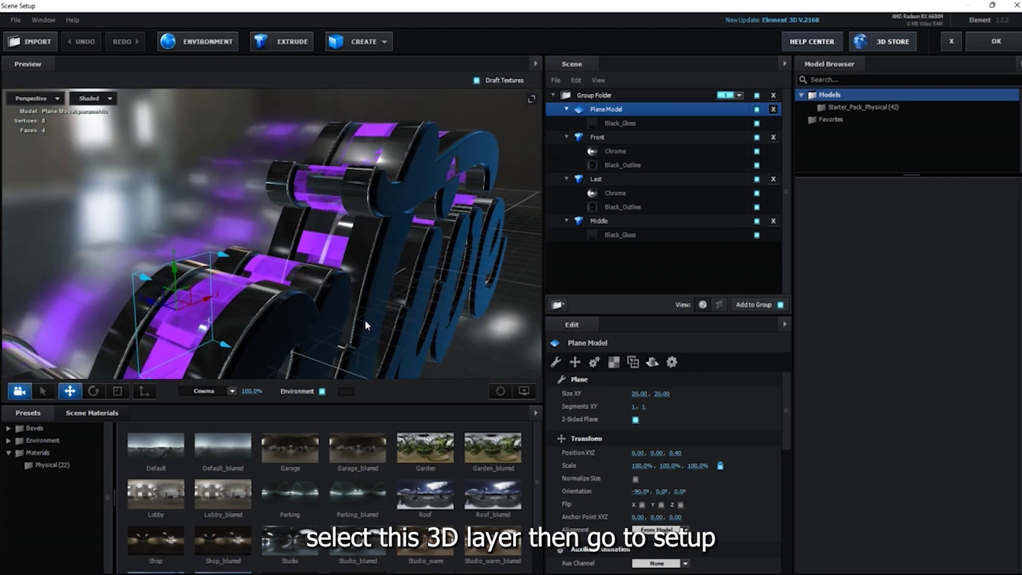
click(623, 197)
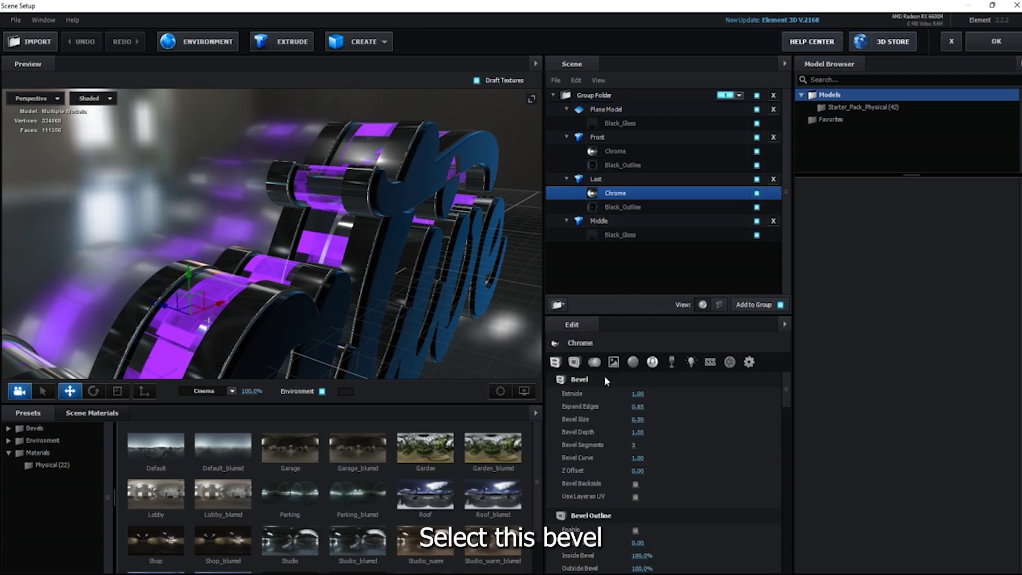
Apply the Grey physical material preset to the Chrome bevel of the Last model.
click(36, 439)
click(40, 455)
click(34, 428)
click(43, 441)
click(40, 465)
click(39, 467)
drag(437, 282, 424, 323)
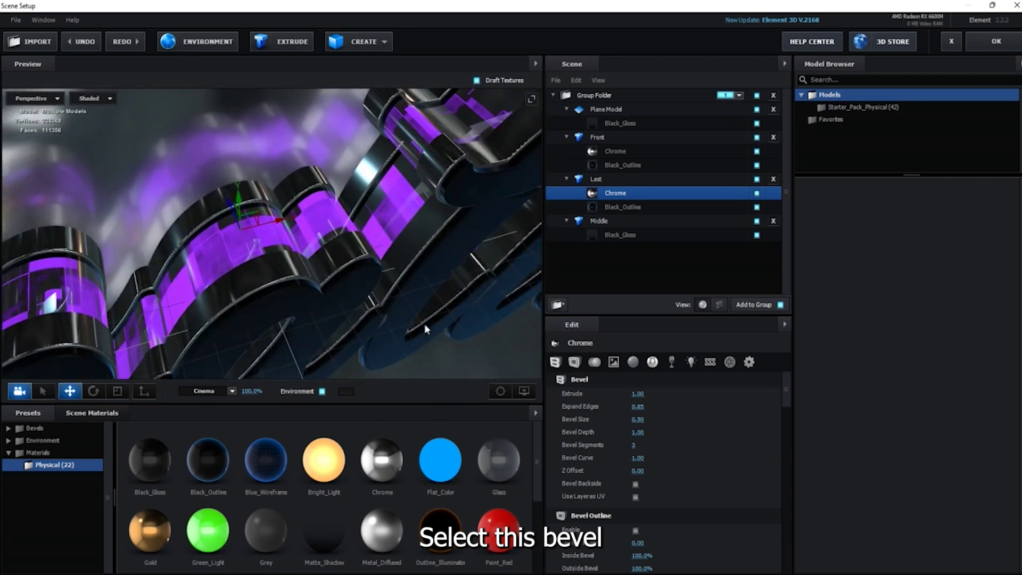
click(278, 544)
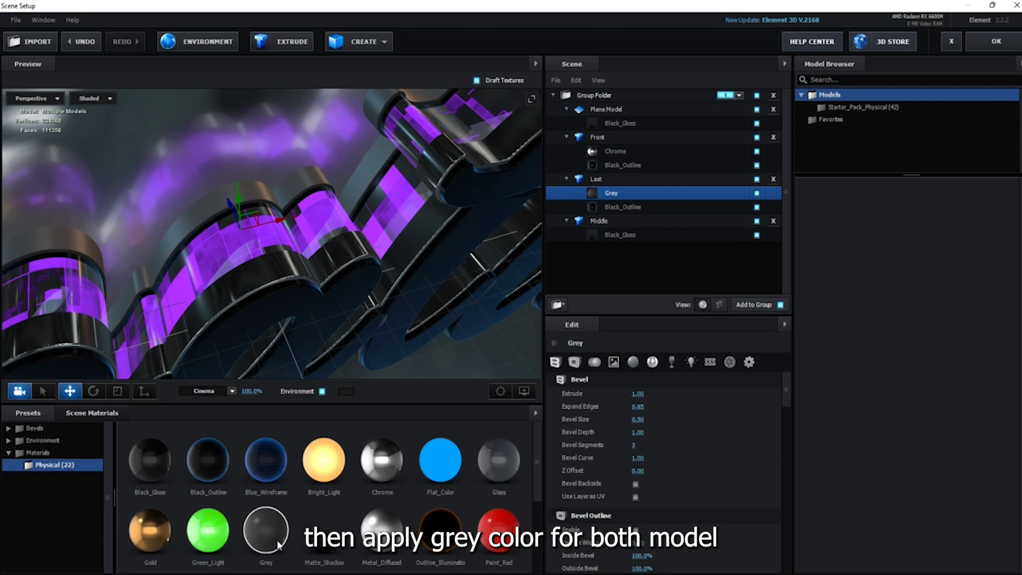
drag(359, 318, 389, 277)
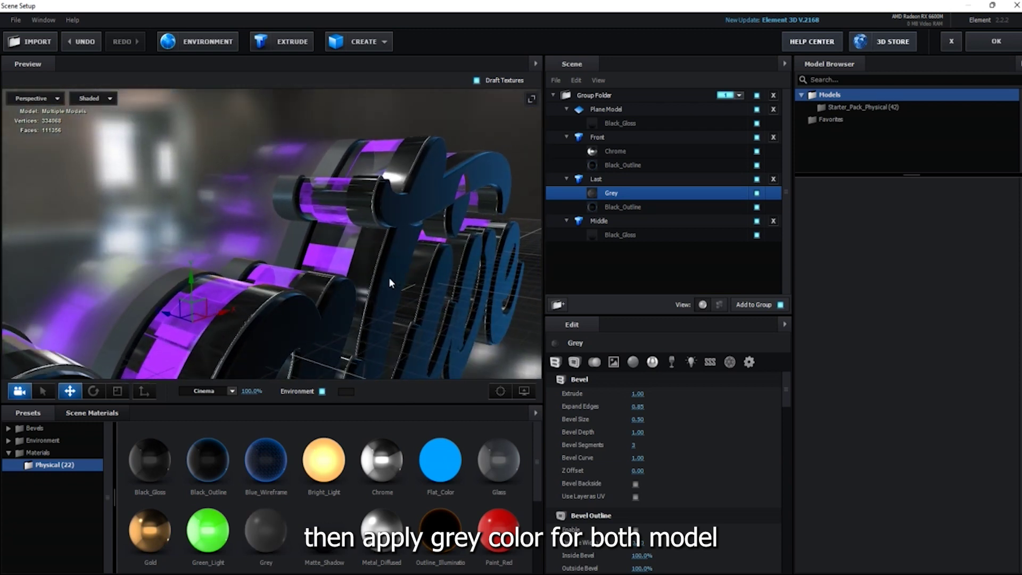
Replace the Front model's Chrome bevel with the Grey material and accept the scene setup.
click(615, 155)
click(266, 529)
drag(393, 288, 378, 306)
click(997, 41)
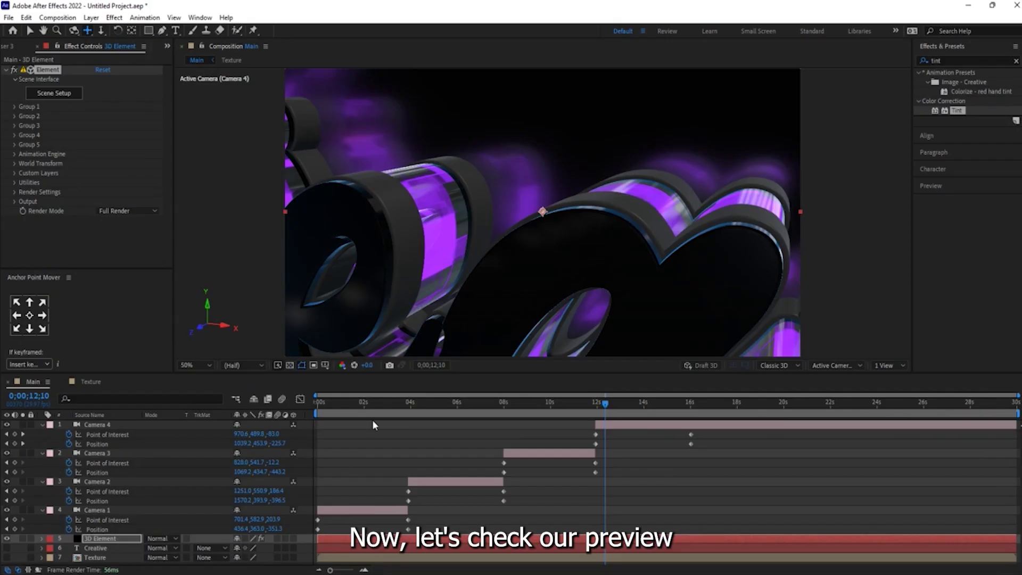
Preview the animation from the start and set the work area end at 0;00;16;10, just past Camera 4's last keyframes.
key(Home)
key(space)
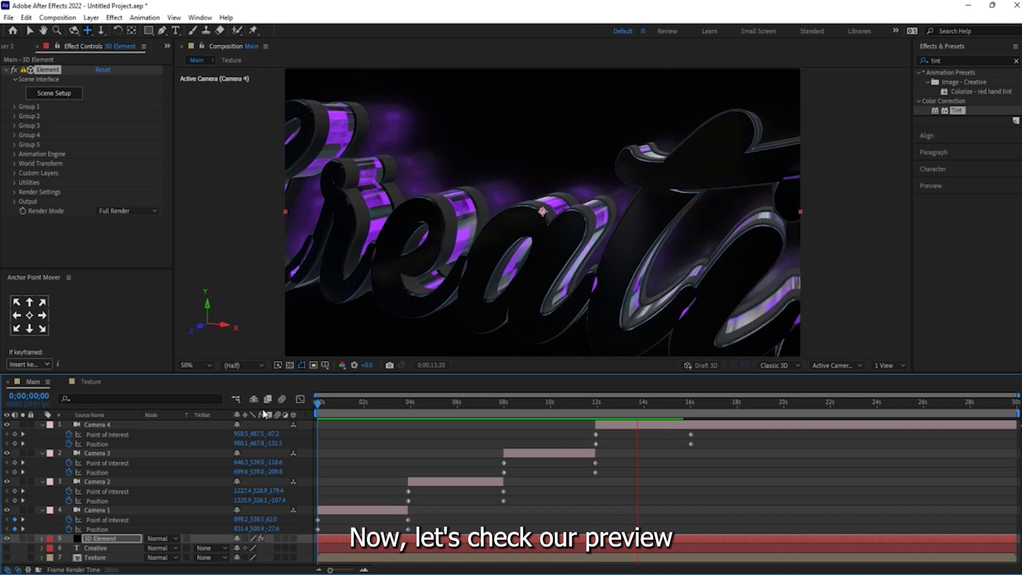
click(704, 427)
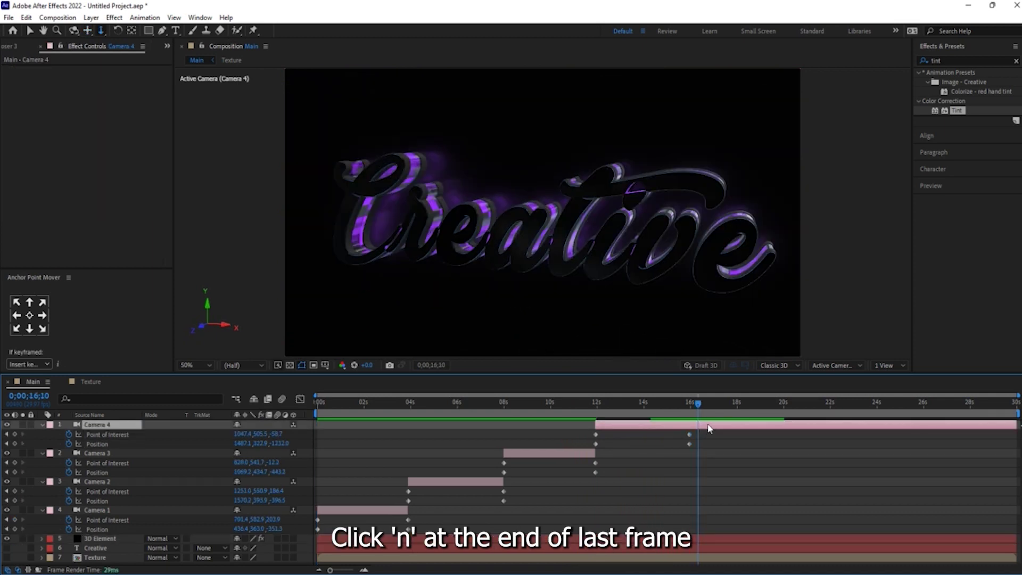
key(n)
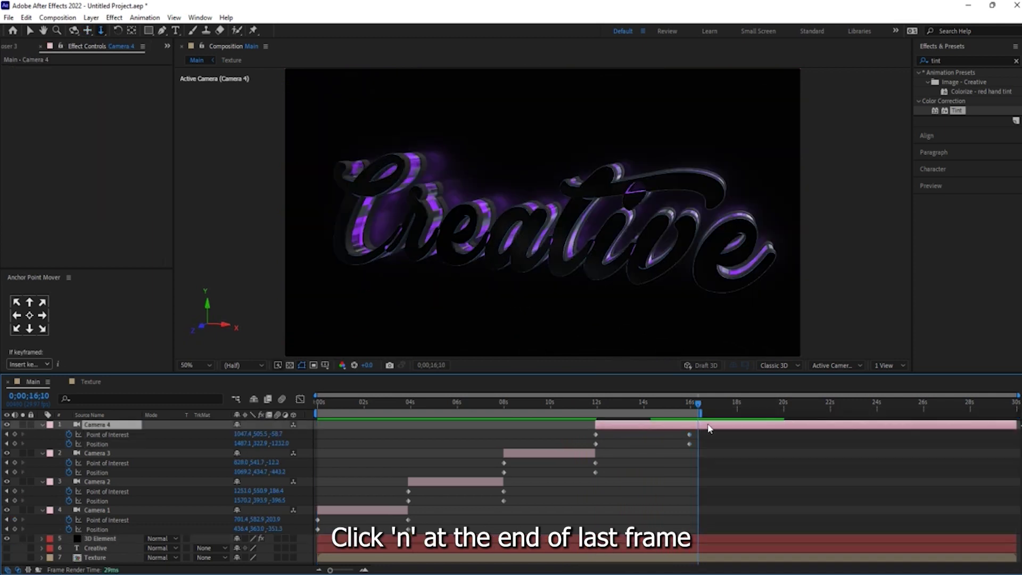
Play back the trimmed work area from the first frame and stop near Camera 4's last keyframes.
drag(699, 405, 126, 406)
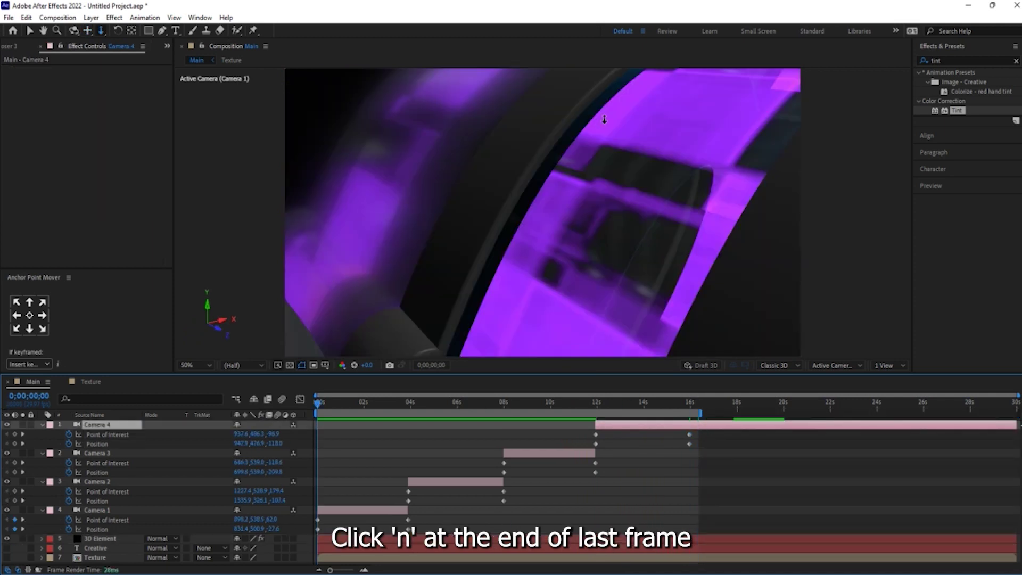
key(space)
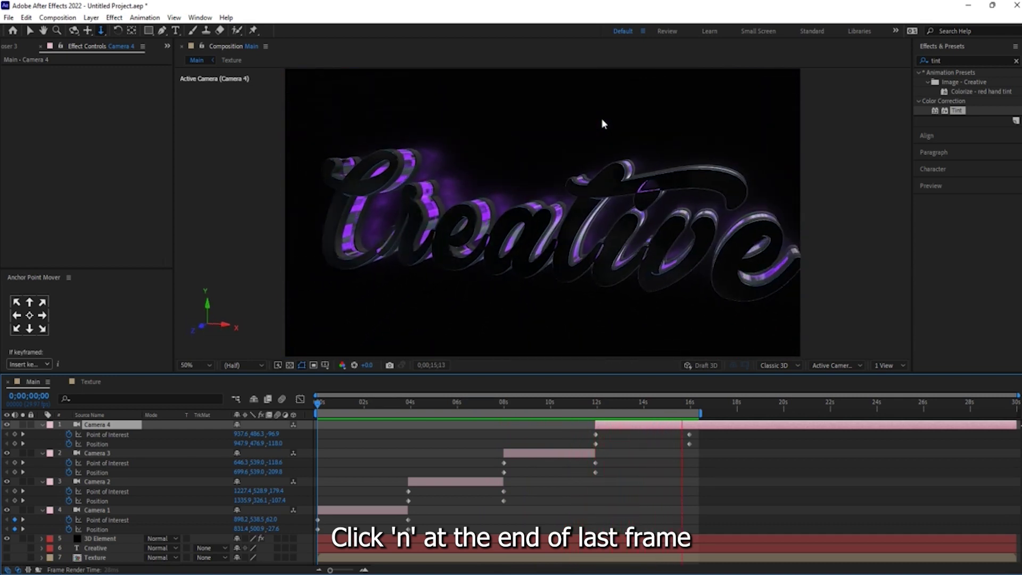
click(734, 485)
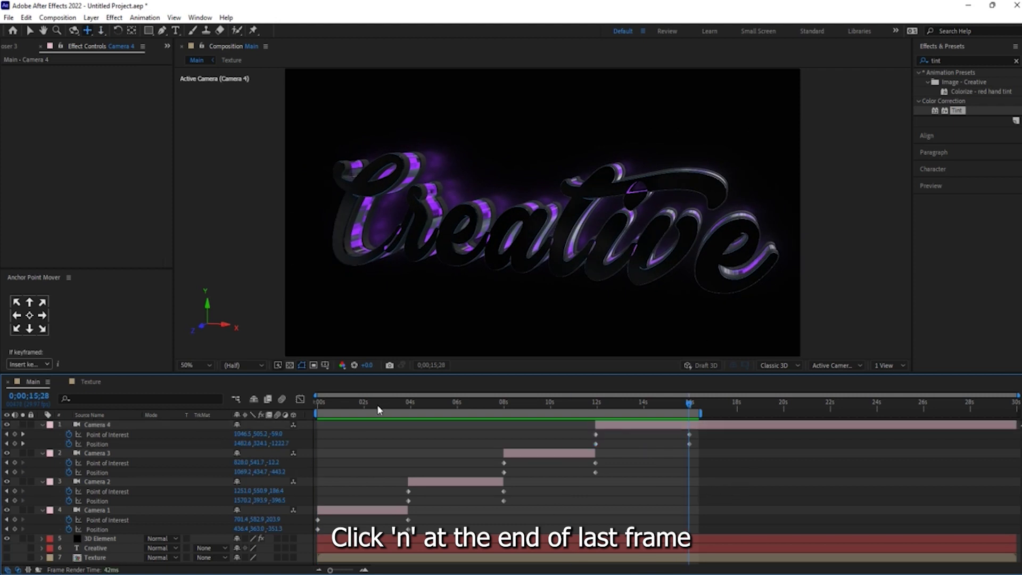
Collapse the keyframe properties of all four camera layers.
click(42, 425)
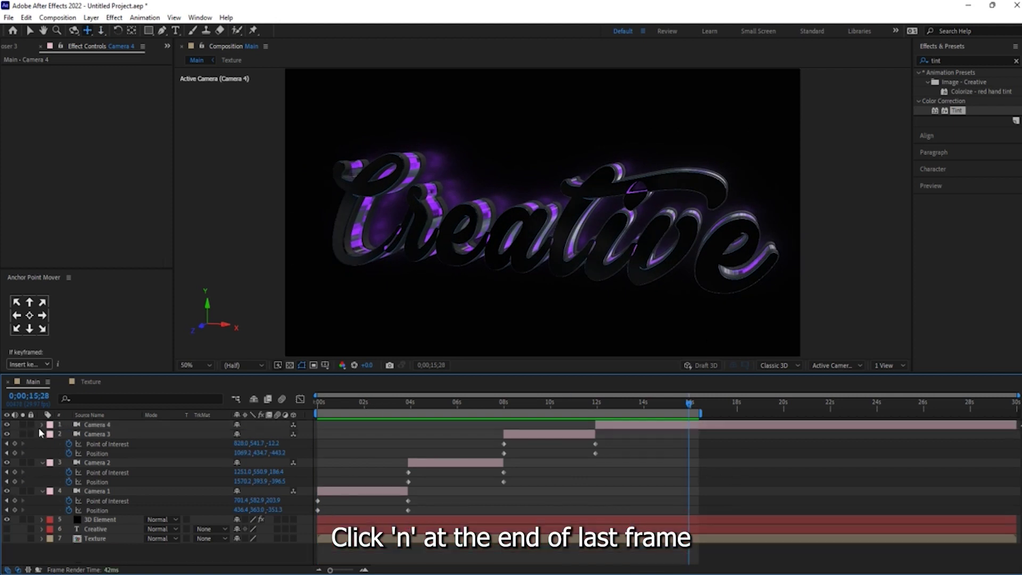
click(41, 434)
click(41, 443)
click(42, 453)
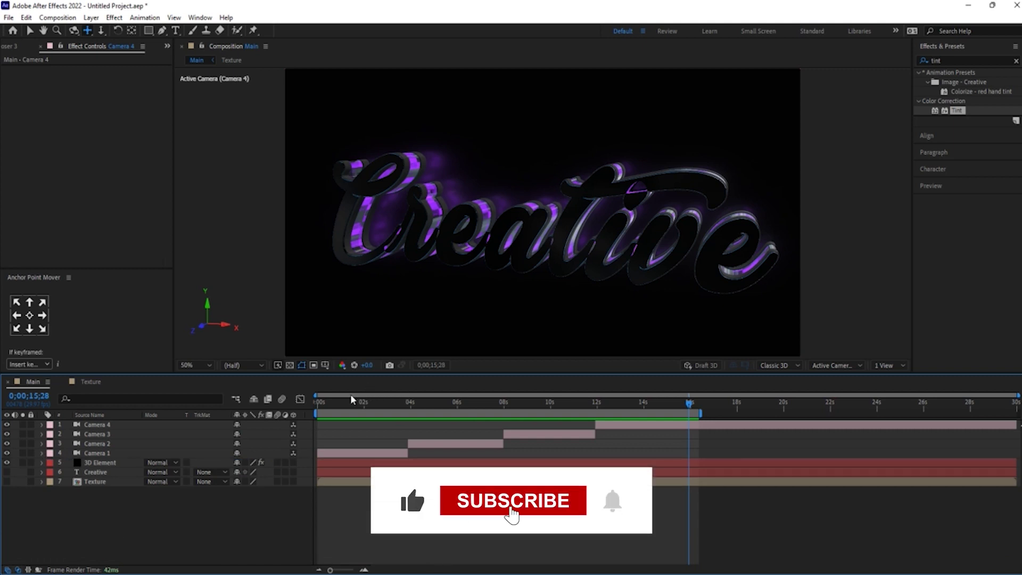
Enable ambient occlusion in the render settings of the 3D Element layer.
click(100, 463)
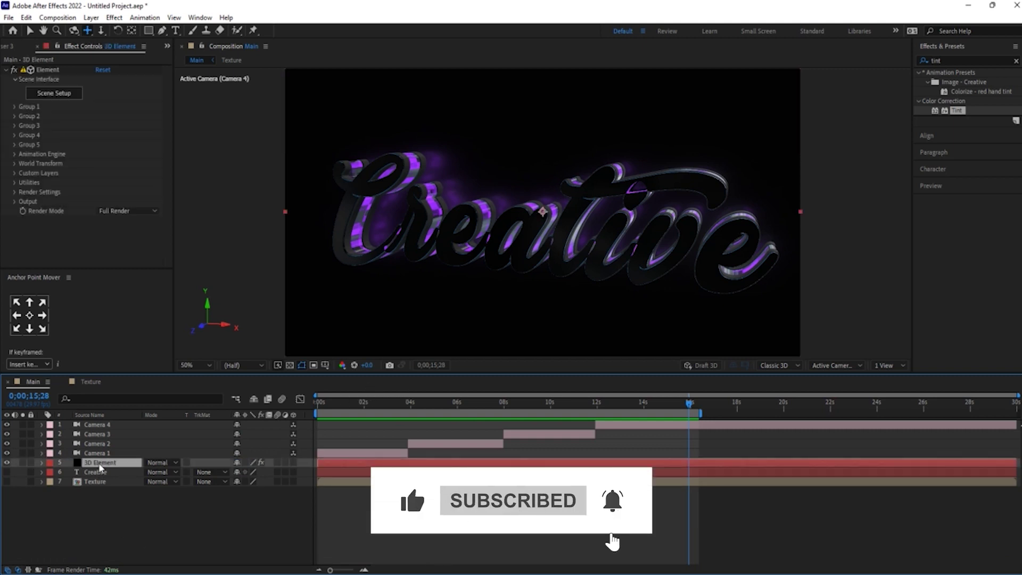
click(15, 193)
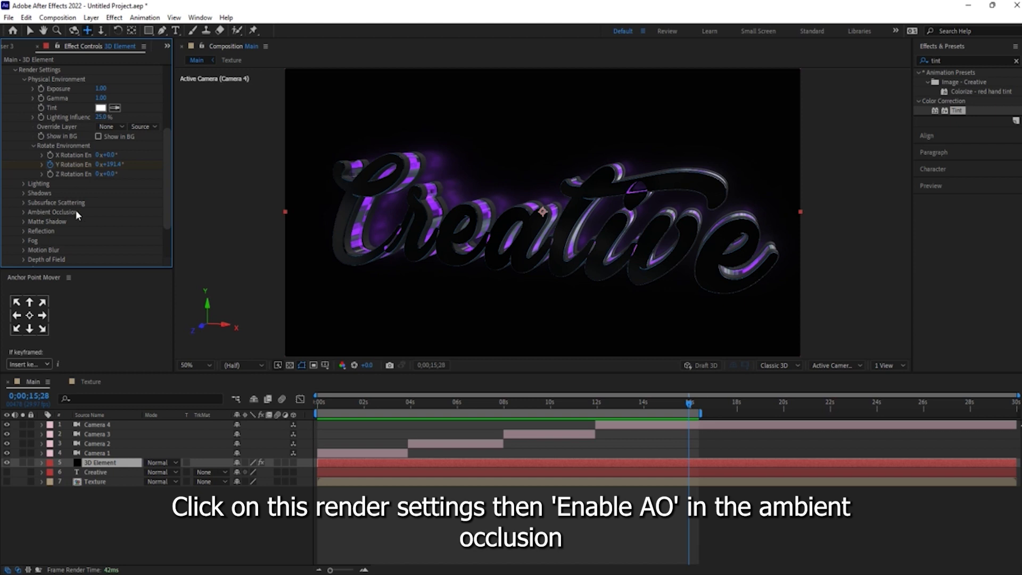
click(22, 183)
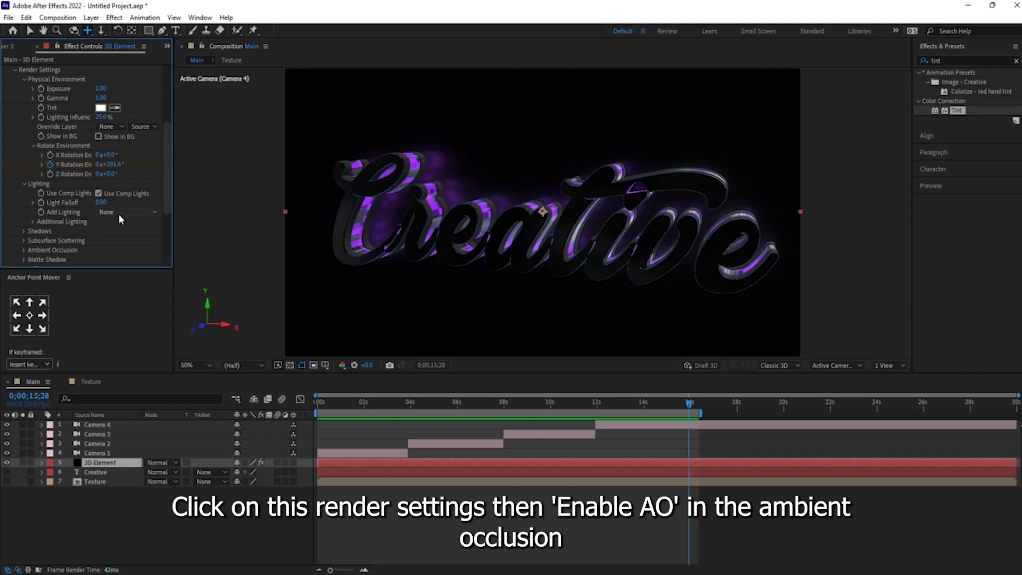
scroll(90, 243, down, 1)
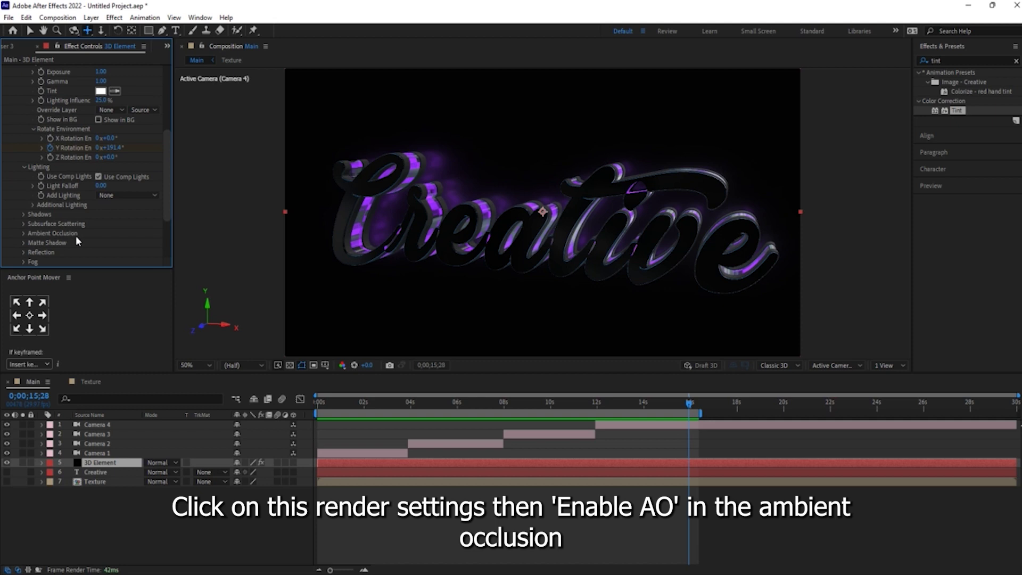
click(24, 233)
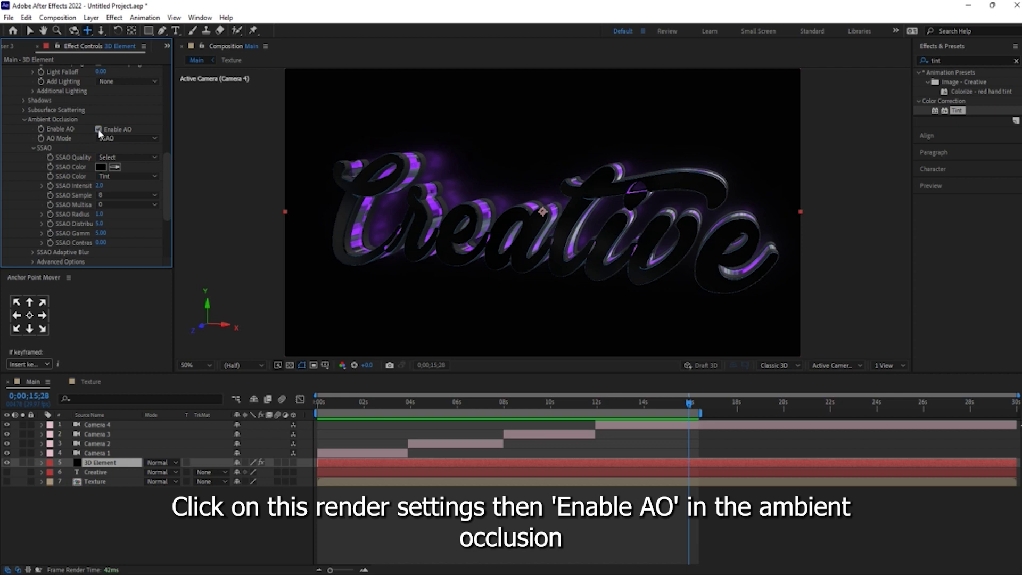
Move the playhead to 0;00;02;14 and set the SSAO intensity to 5.
drag(381, 404, 375, 406)
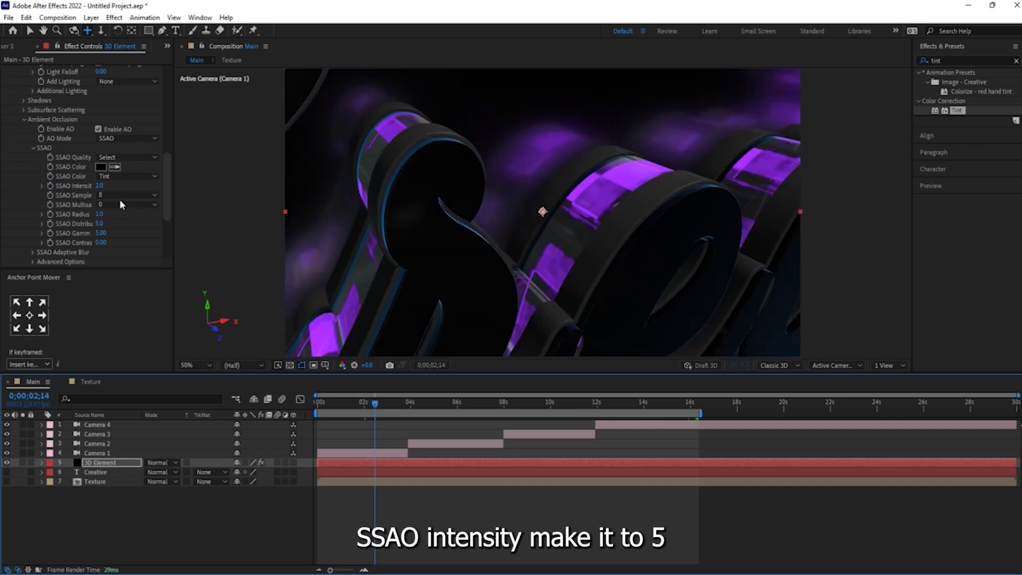
click(98, 185)
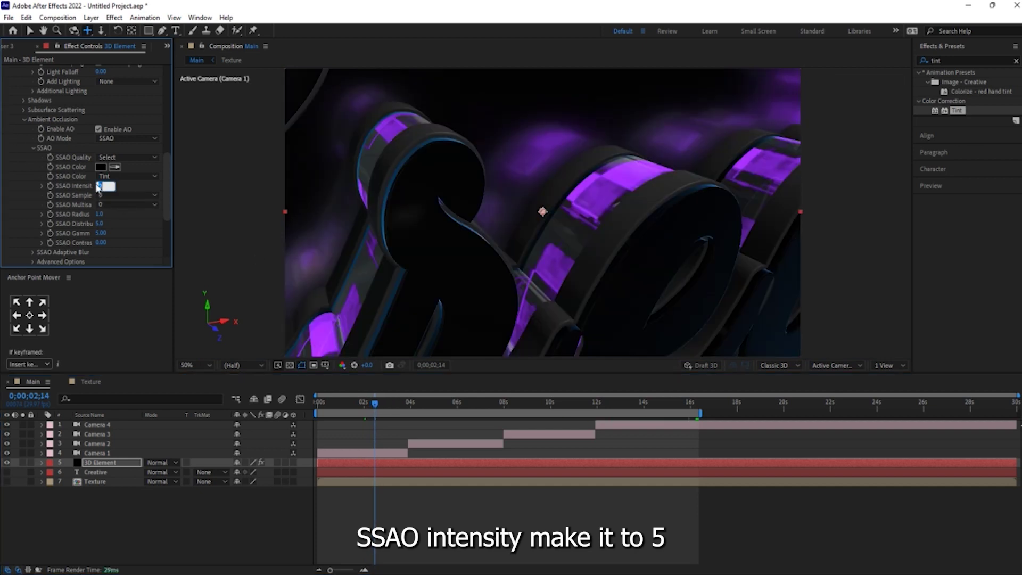
text(5)
key(Return)
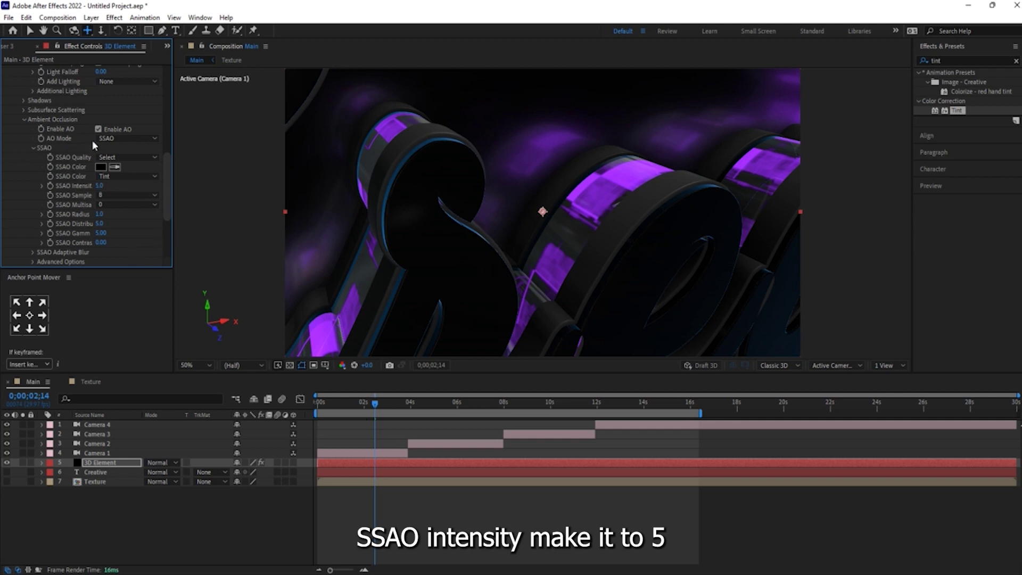
Collapse the Element effect's ambient occlusion, lighting and render settings groups.
scroll(32, 165, up, 1)
click(24, 137)
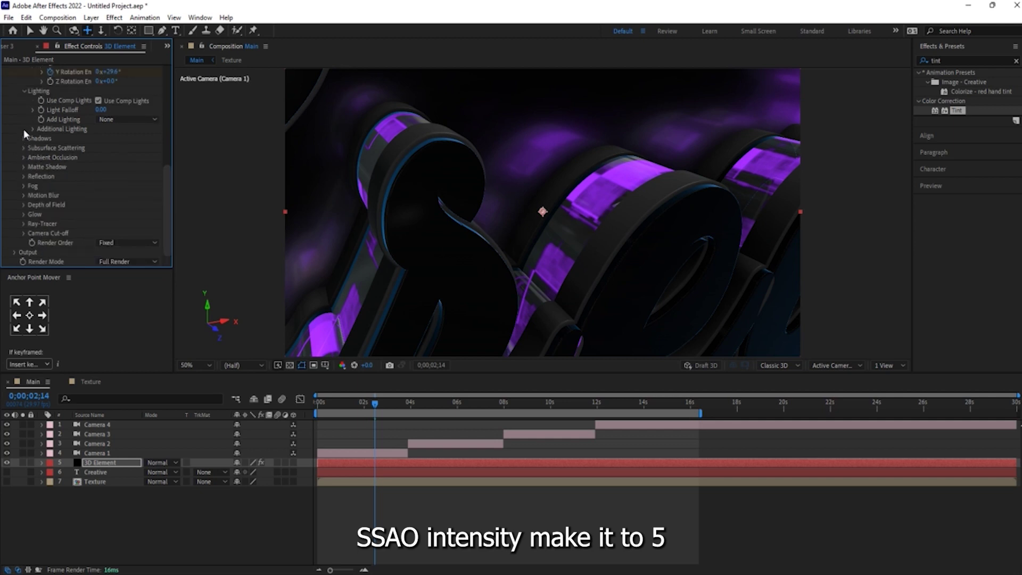
click(25, 91)
scroll(24, 104, up, 5)
click(14, 98)
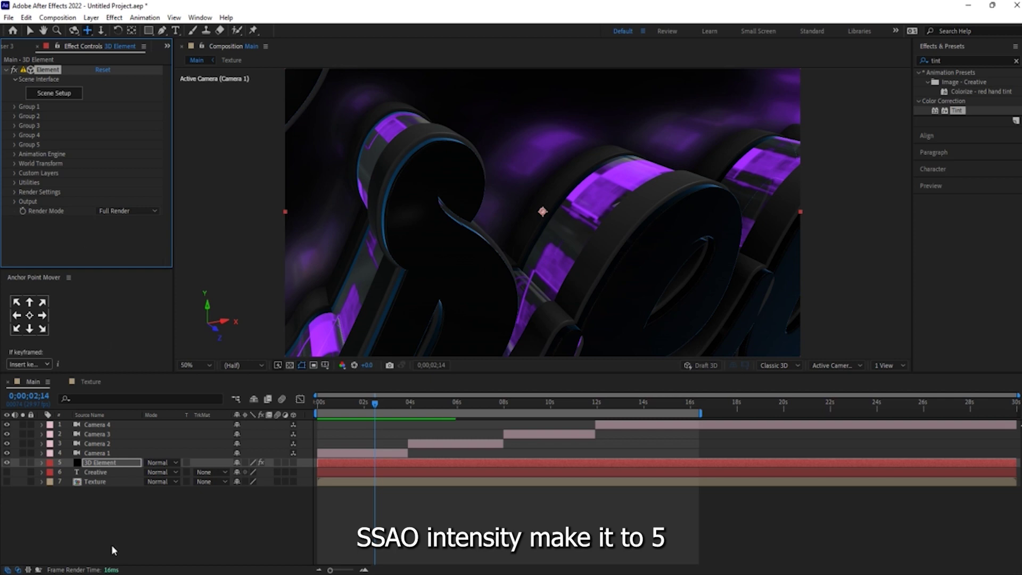
Duplicate the 3D Element layer and set the upper copy's output to show Illumination.
click(109, 464)
key(ctrl+d)
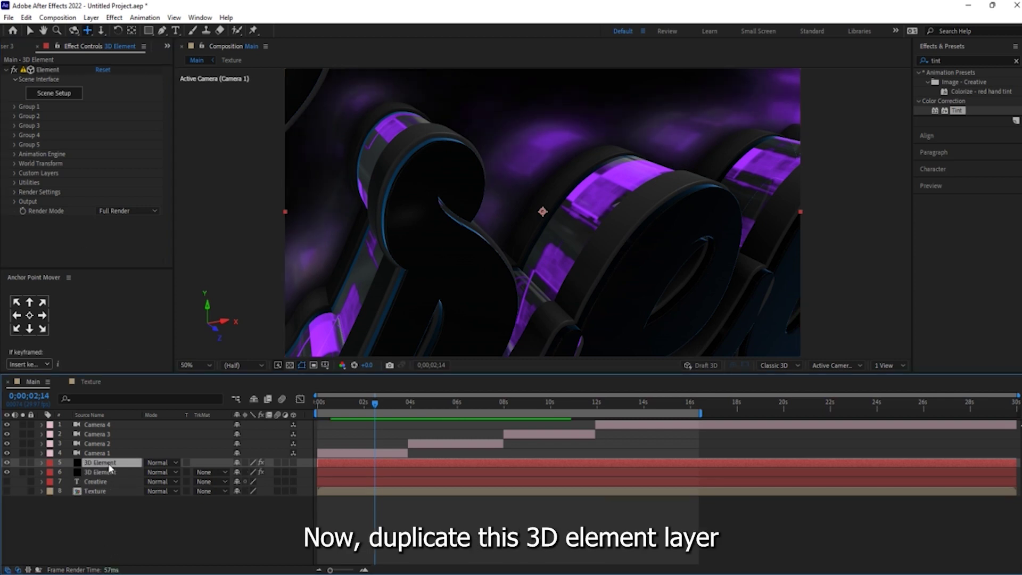
click(14, 203)
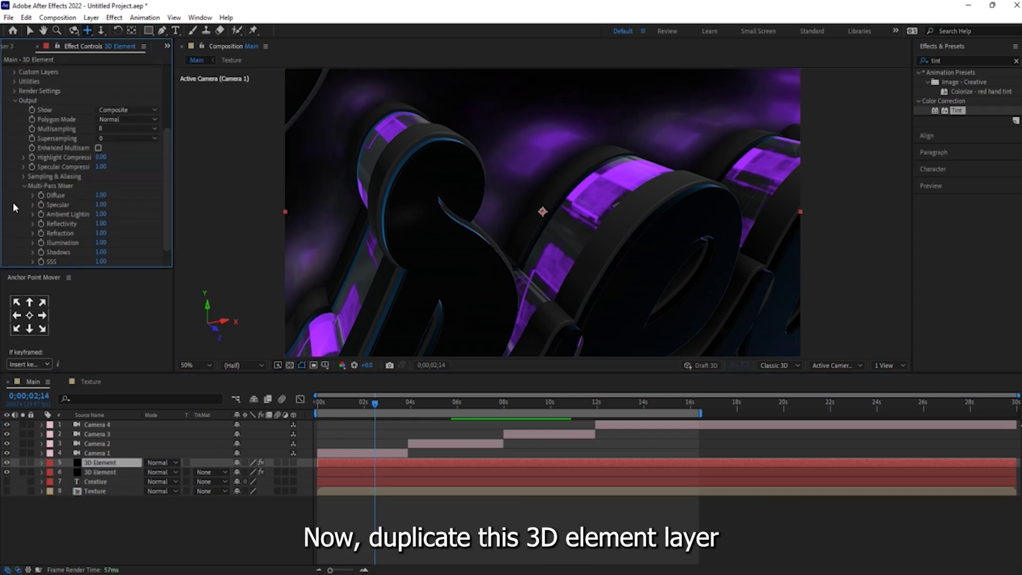
scroll(90, 226, down, 1)
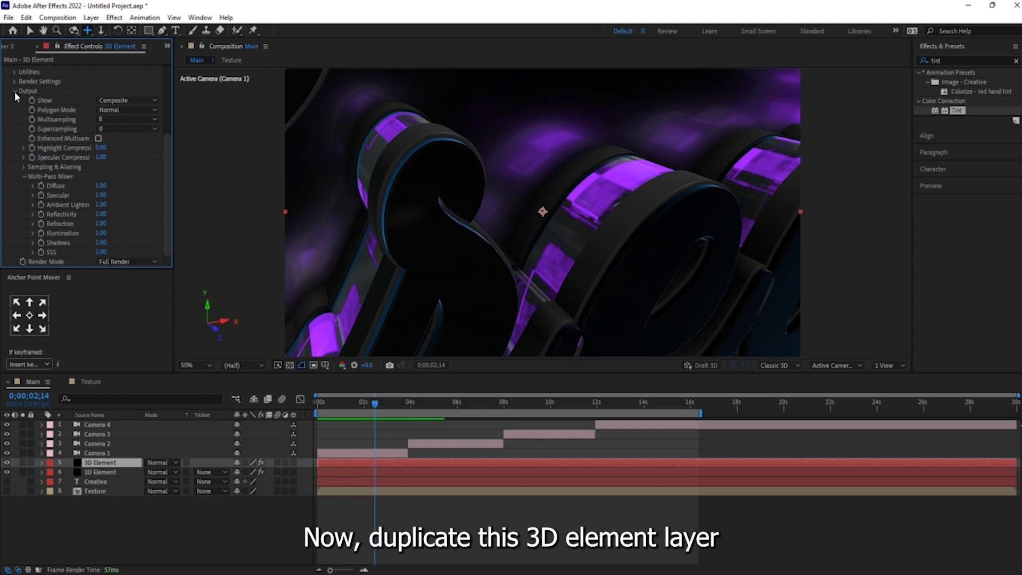
click(122, 102)
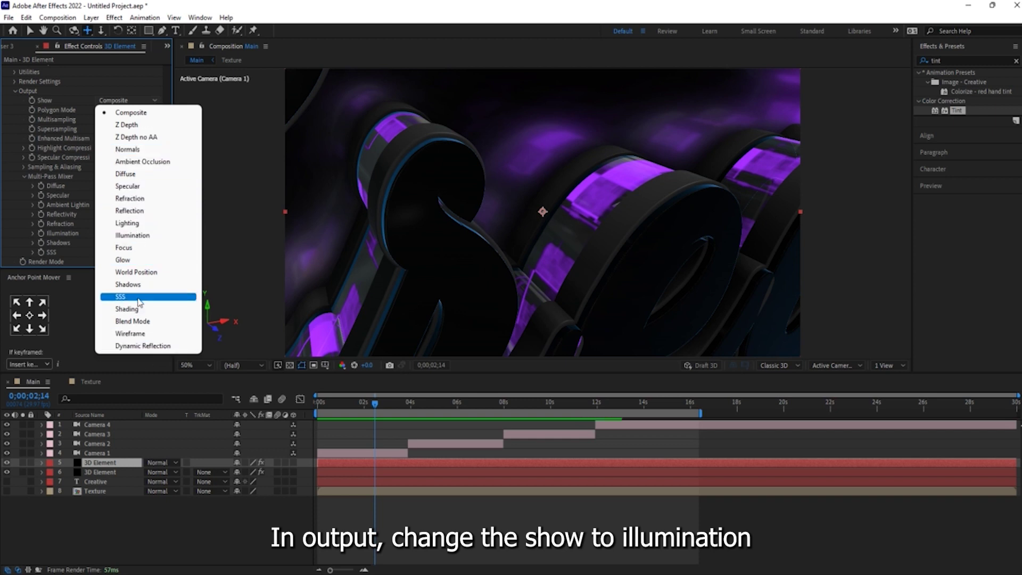
click(135, 235)
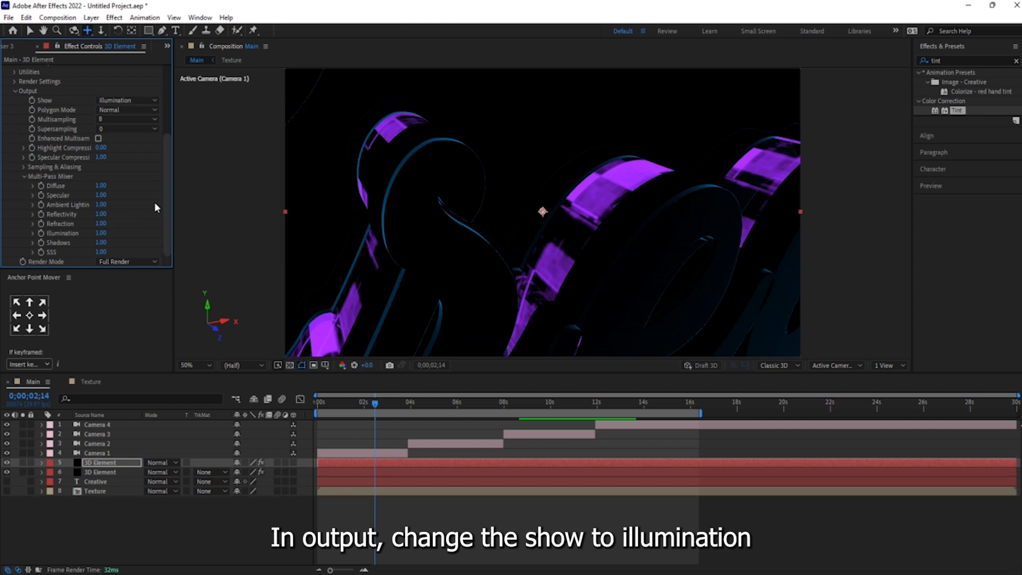
Find the Glow effect and apply it to the duplicated 3D Element layer.
click(953, 60)
text(glow)
drag(947, 129, 674, 264)
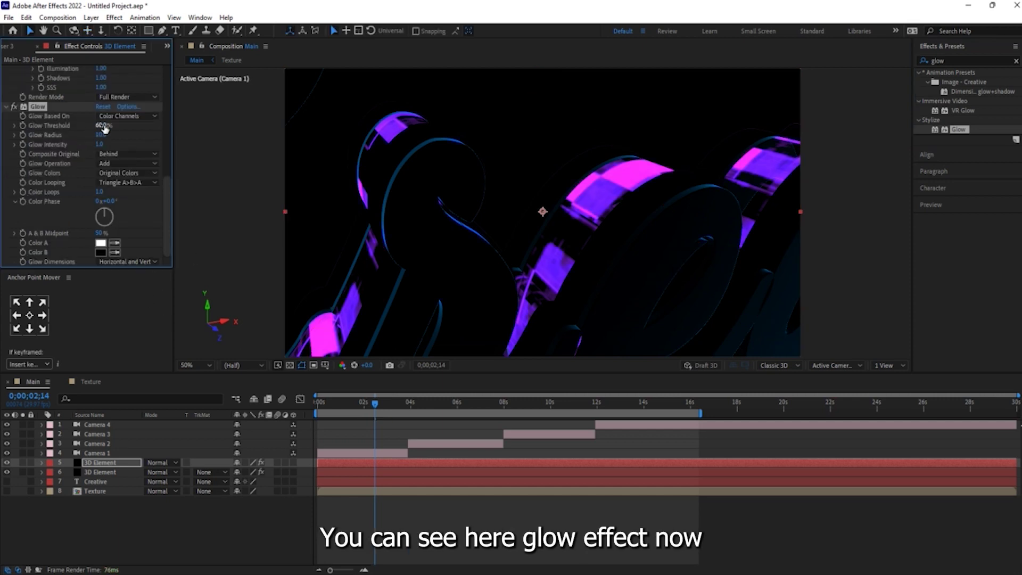
Set the Glow effect's threshold to 90% and its radius to 78.
click(103, 126)
text(80)
key(Return)
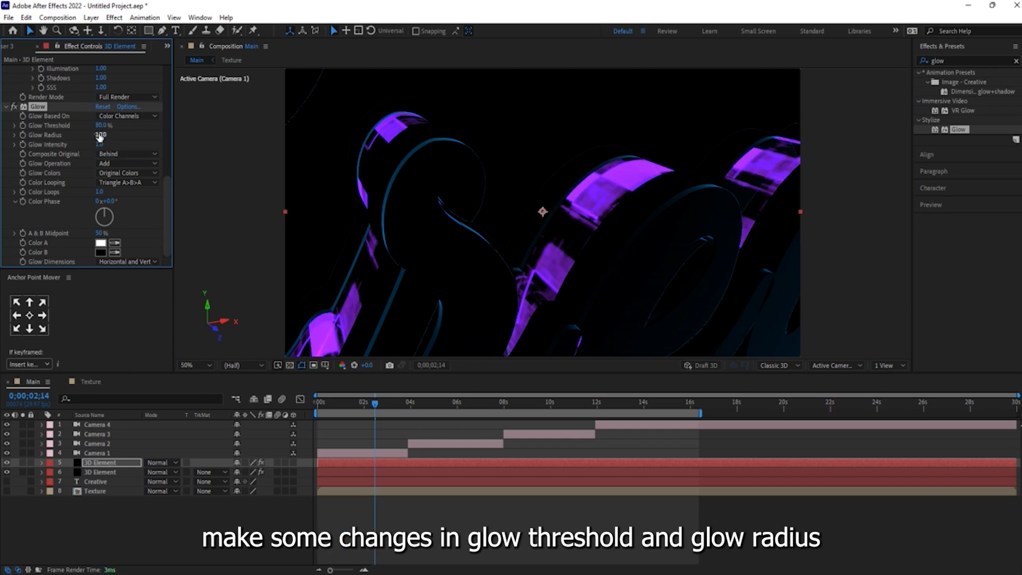
mouse_move(106, 134)
mouse_down()
mouse_move(129, 136)
mouse_move(98, 144)
mouse_up()
click(99, 125)
text(90)
key(Return)
Change the upper 3D Element layer's blending mode to Add and inspect the composite.
click(105, 463)
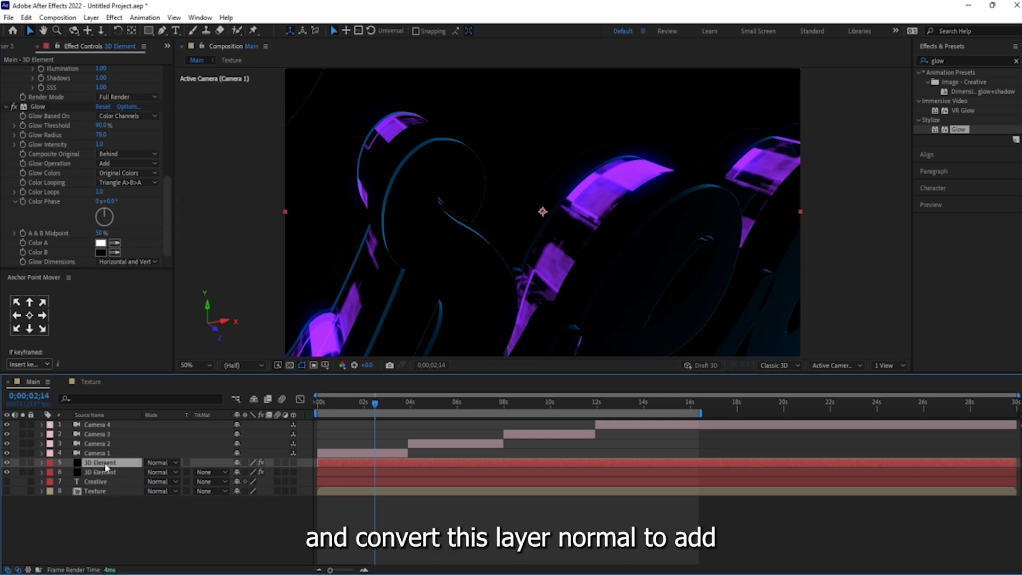
click(175, 464)
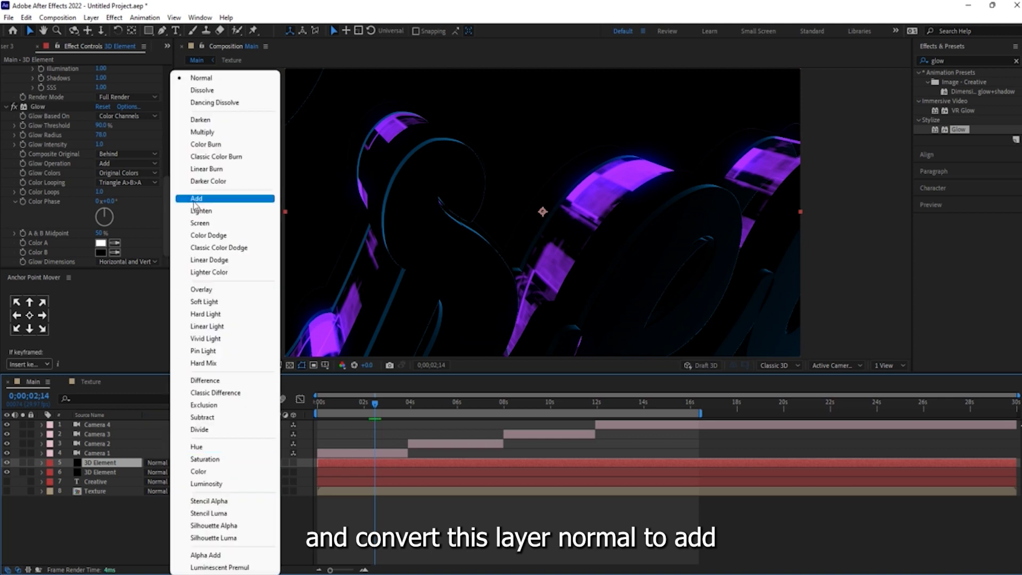
click(196, 200)
scroll(550, 246, down, 2)
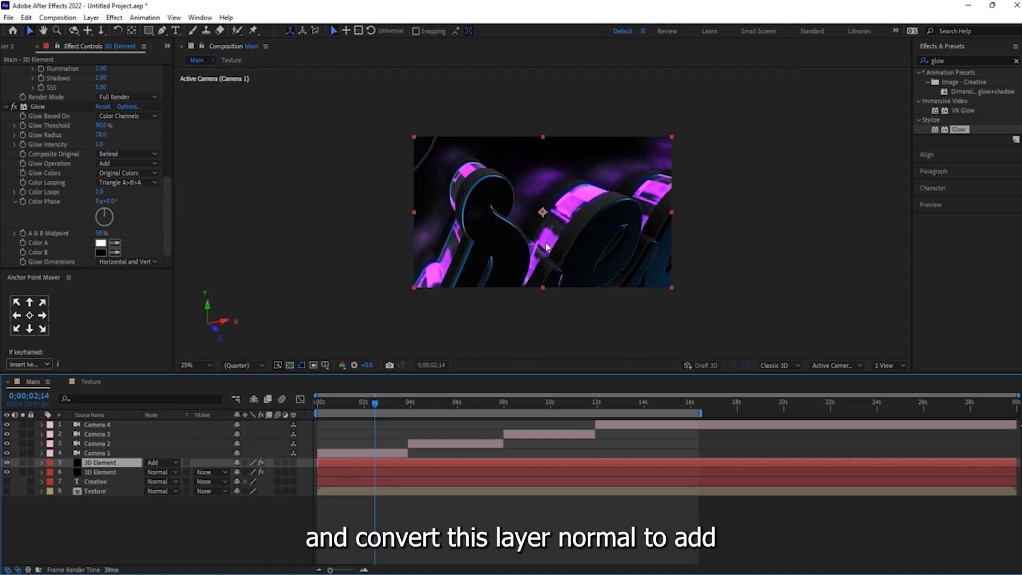
scroll(545, 247, up, 2)
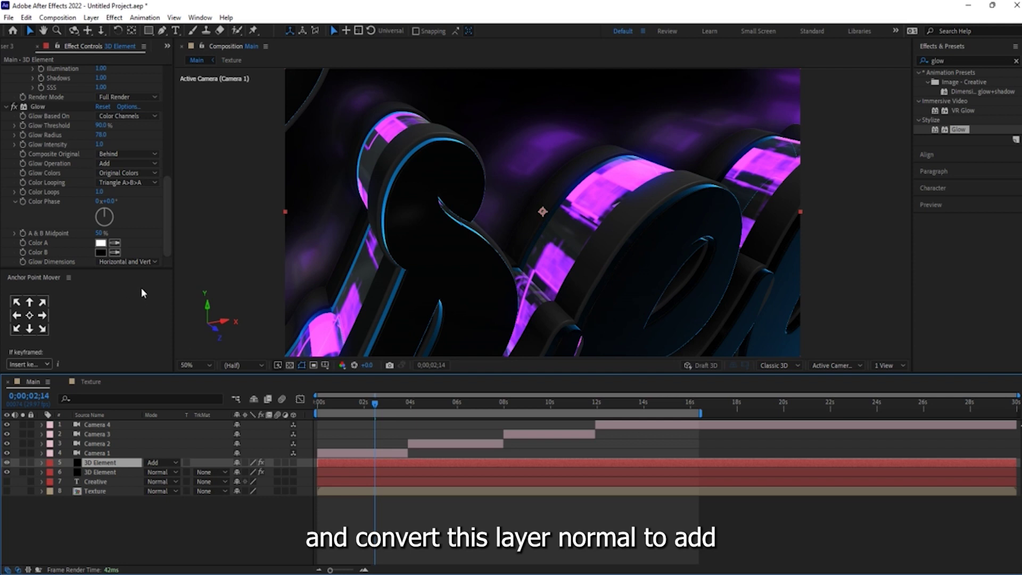
Find the Hue/Saturation effect and apply it to the upper 3D Element layer.
click(946, 60)
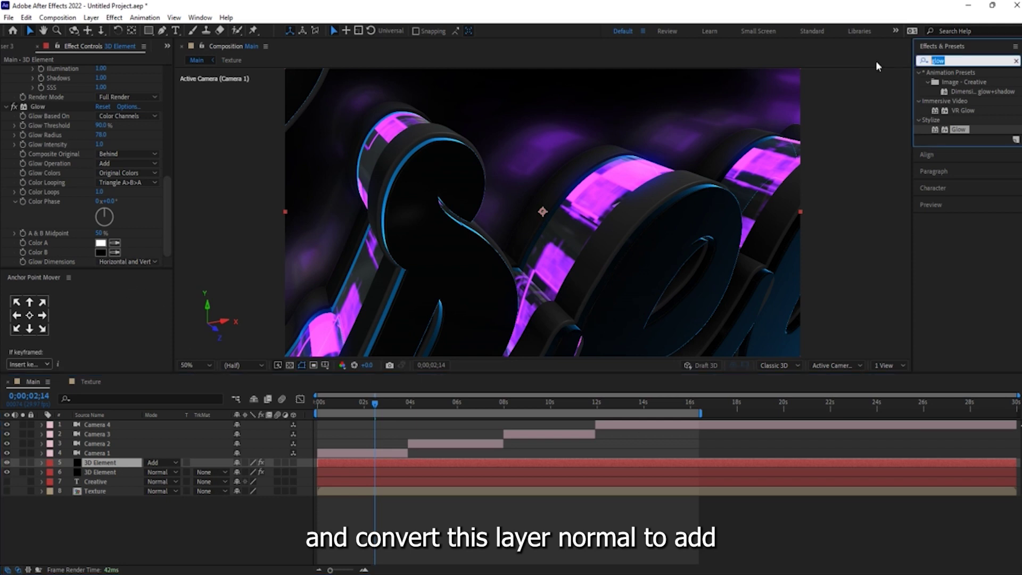
text(hue)
drag(969, 126, 159, 218)
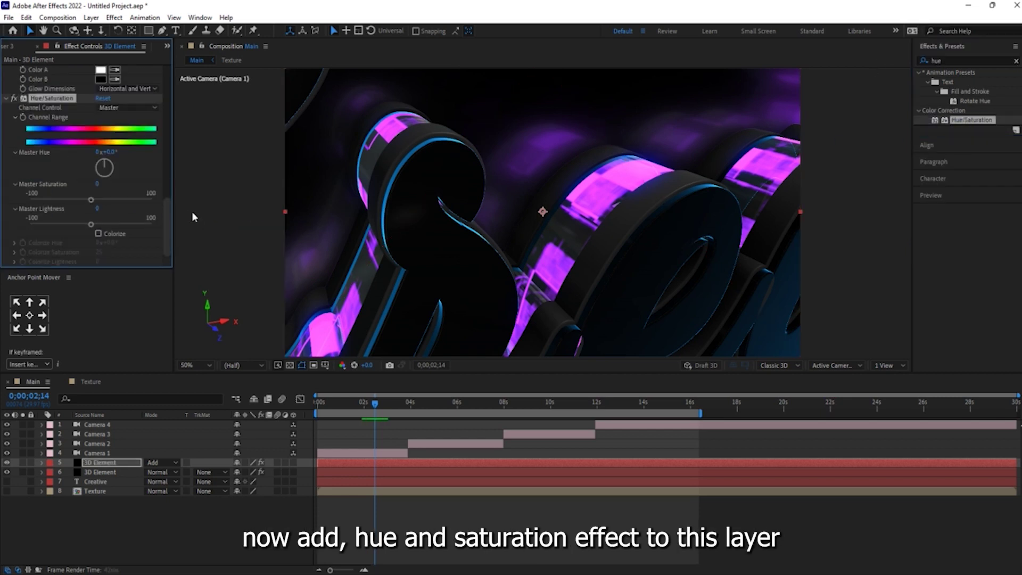
Set the Hue/Saturation effect's master hue to 72°, master saturation to -12 and master lightness to -45, and preview the animation from the start.
drag(102, 166, 110, 171)
mouse_move(108, 165)
mouse_down()
mouse_move(112, 183)
mouse_move(100, 166)
mouse_up()
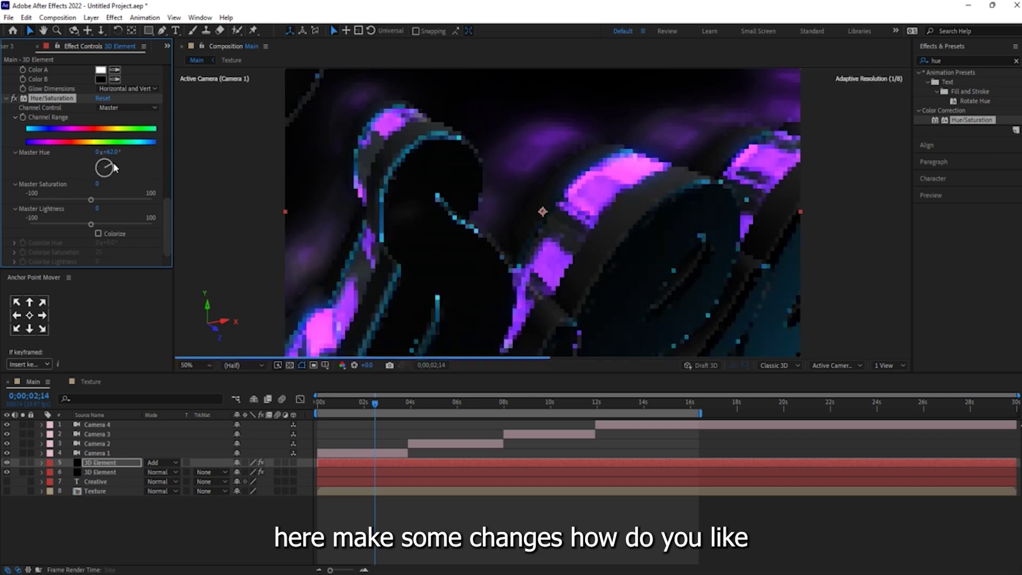
drag(62, 227, 64, 225)
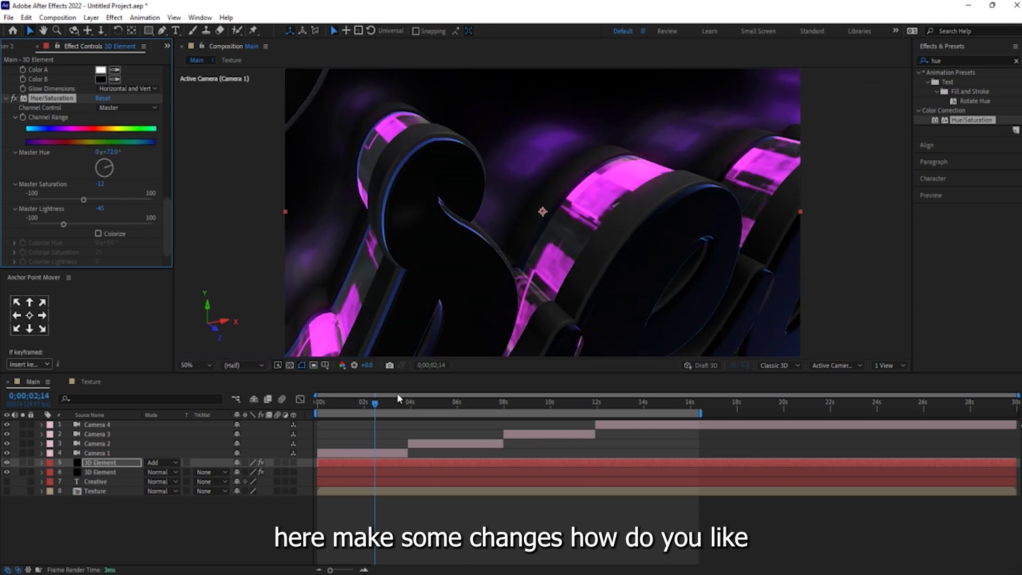
key(Home)
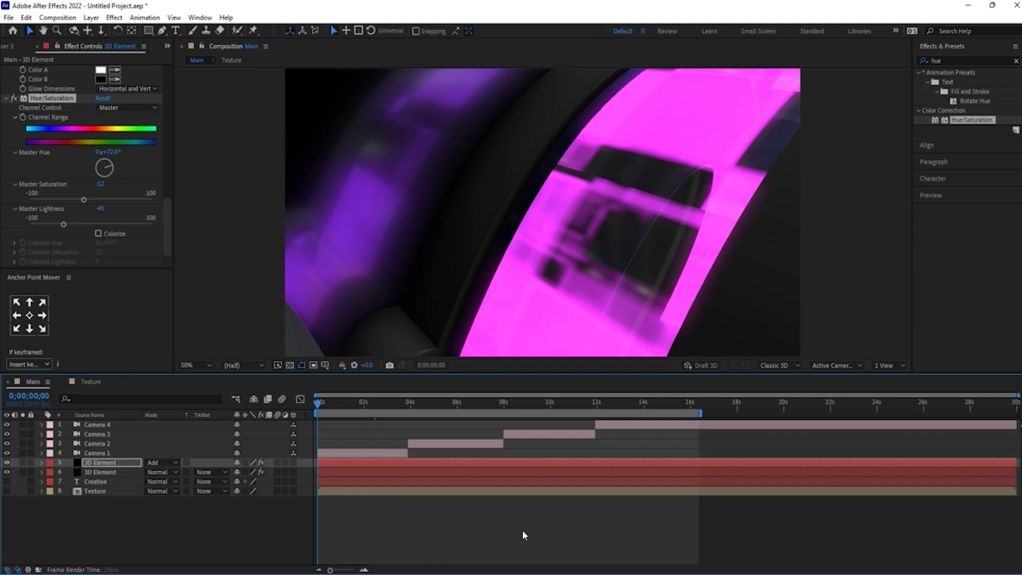
key(space)
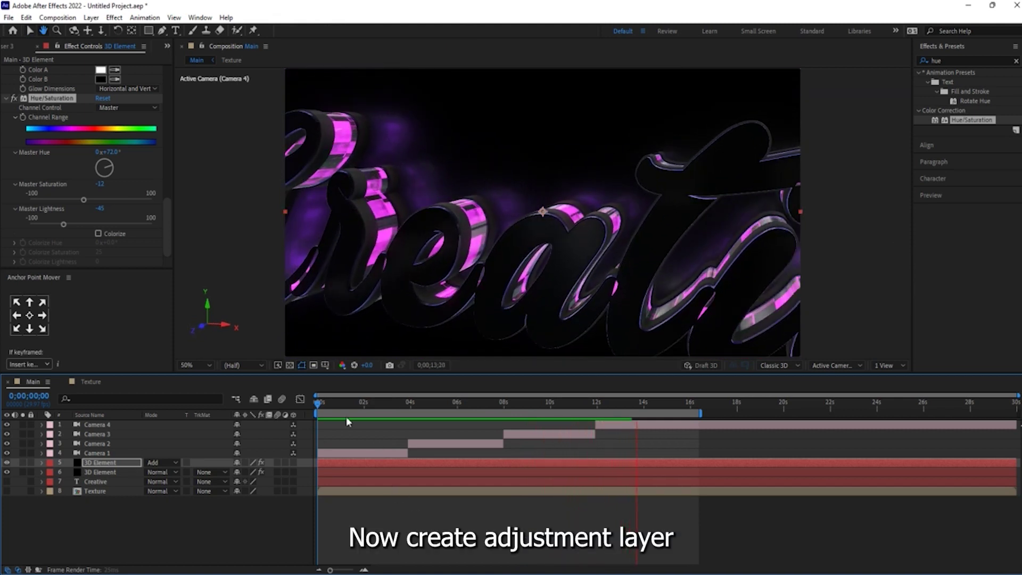
Create an adjustment layer above the cameras and apply the Curves color correction effect to it.
right_click(205, 529)
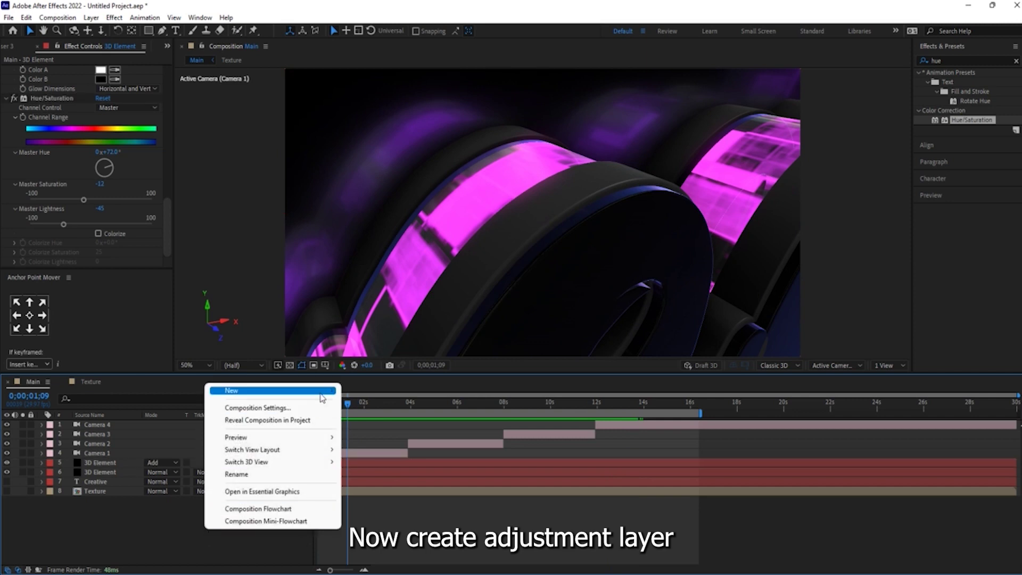
mouse_move(322, 397)
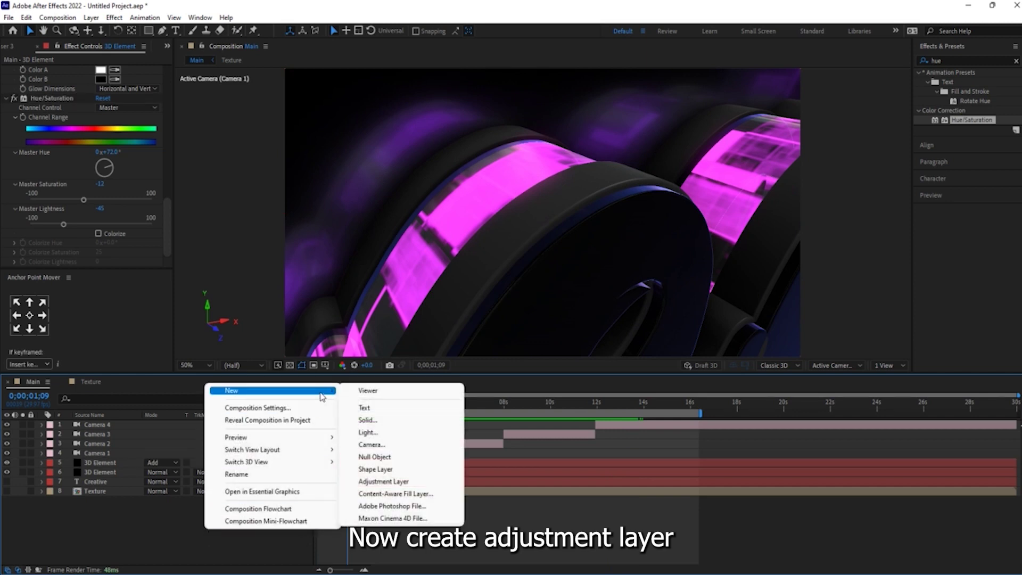
click(404, 482)
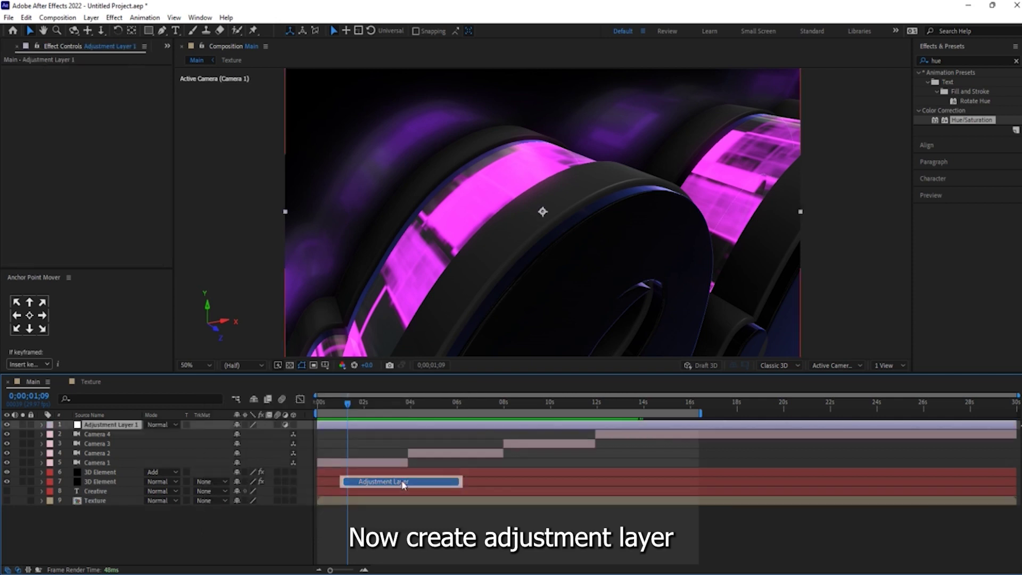
right_click(121, 428)
right_click(46, 210)
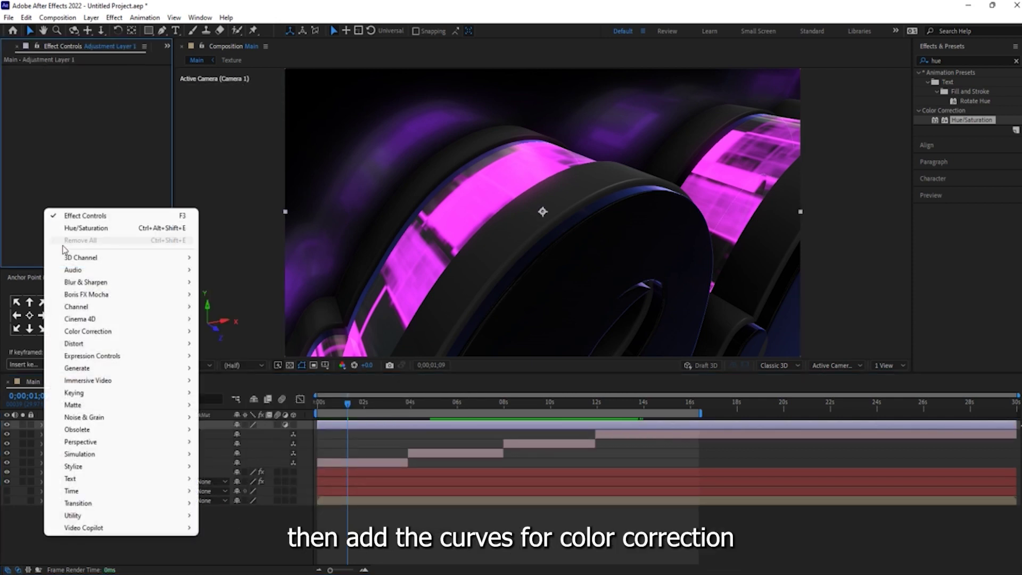
mouse_move(114, 334)
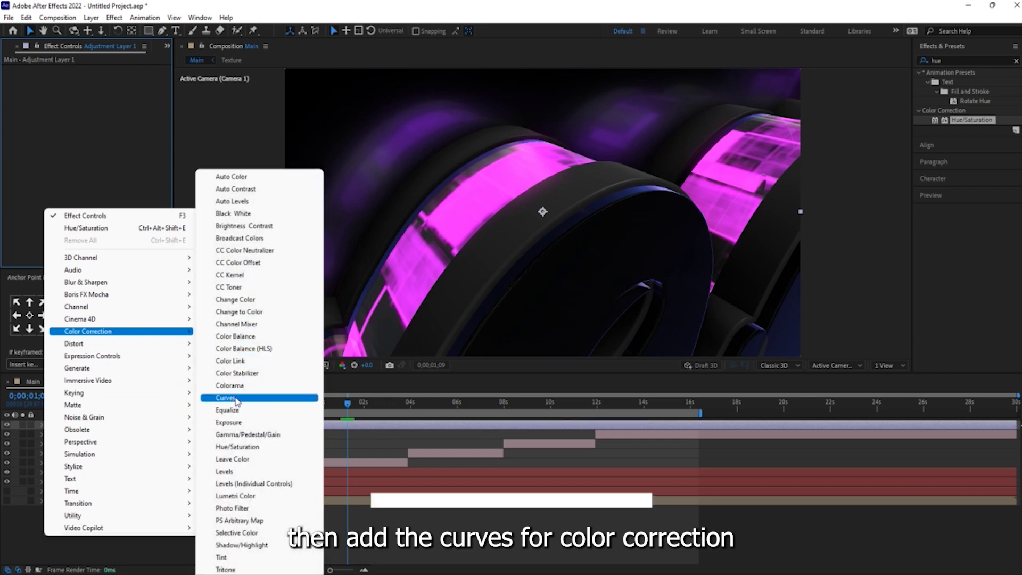
click(255, 400)
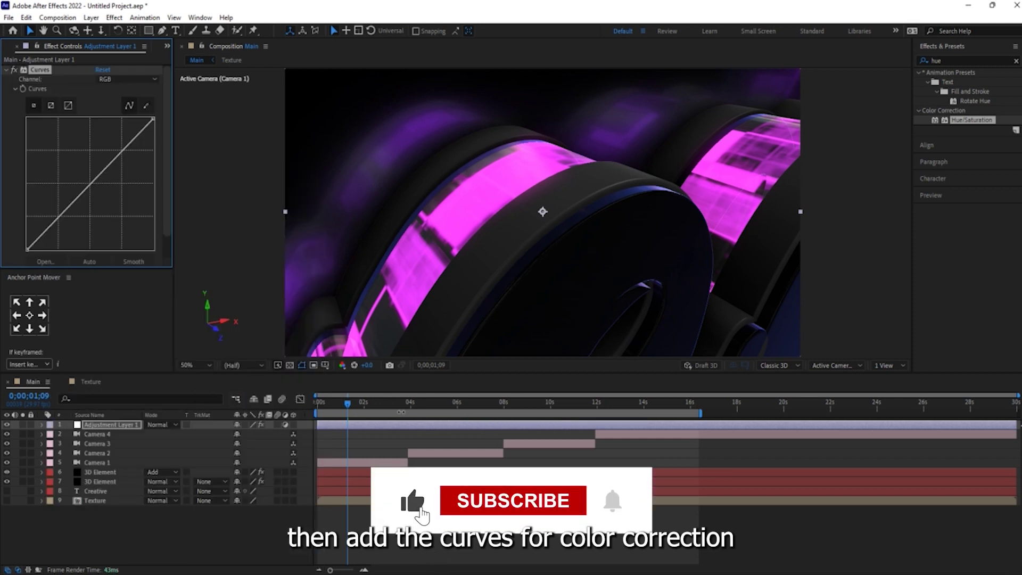
Bend the adjustment layer's RGB curve into a gentle S, lowering the shadows and raising the highlights.
drag(400, 411, 625, 412)
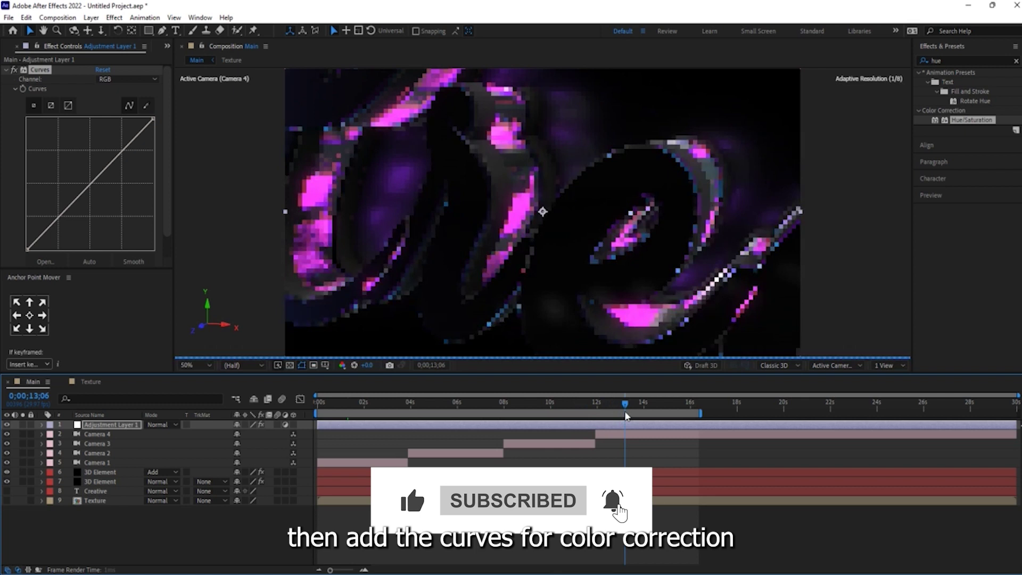
drag(381, 406, 358, 386)
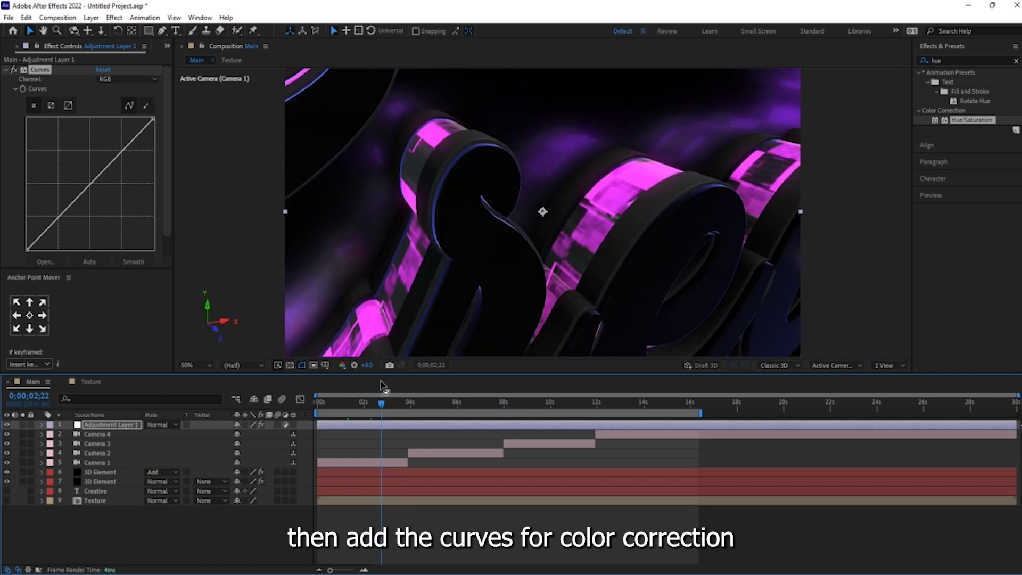
drag(59, 217, 65, 228)
drag(131, 149, 121, 153)
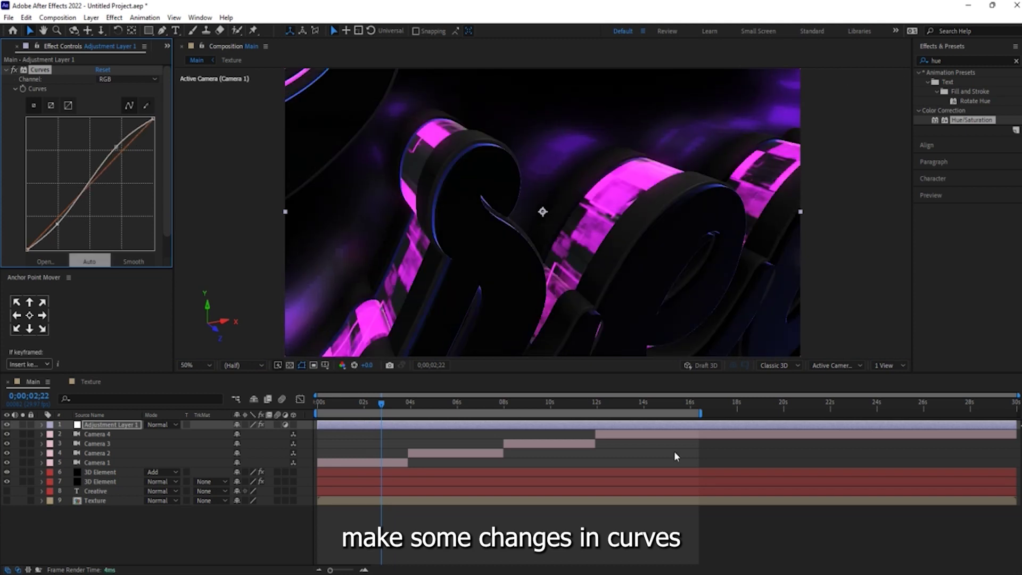
Reshape the RGB curve with its shadow point above the diagonal and its highlight point below it, and preview the animation from the start.
drag(116, 147, 132, 159)
mouse_move(58, 225)
mouse_down()
mouse_move(77, 220)
mouse_move(64, 207)
mouse_move(75, 219)
mouse_up()
mouse_move(132, 159)
mouse_down()
mouse_move(121, 152)
mouse_move(128, 158)
mouse_up()
drag(76, 218, 59, 210)
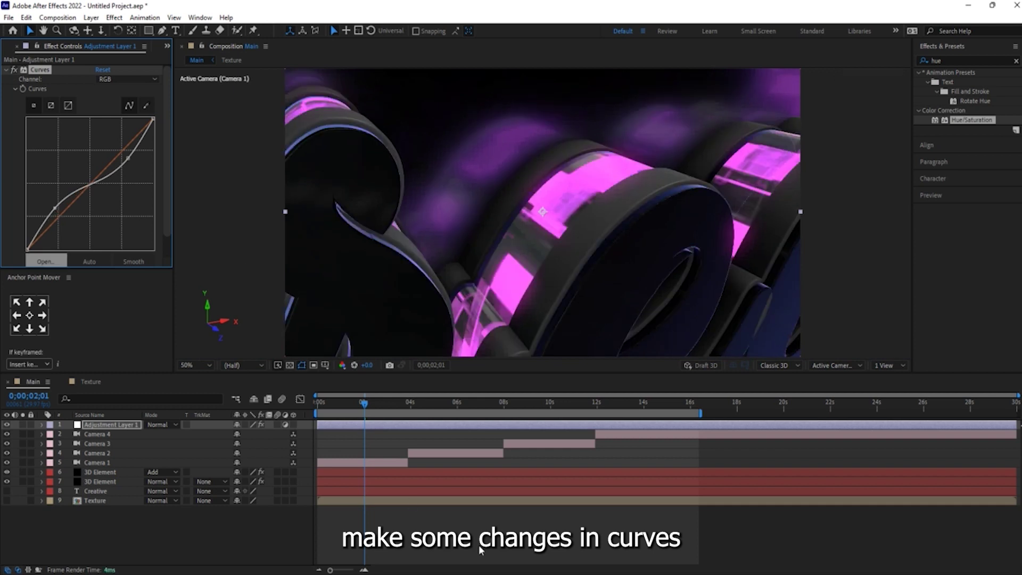
drag(368, 404, 252, 418)
key(space)
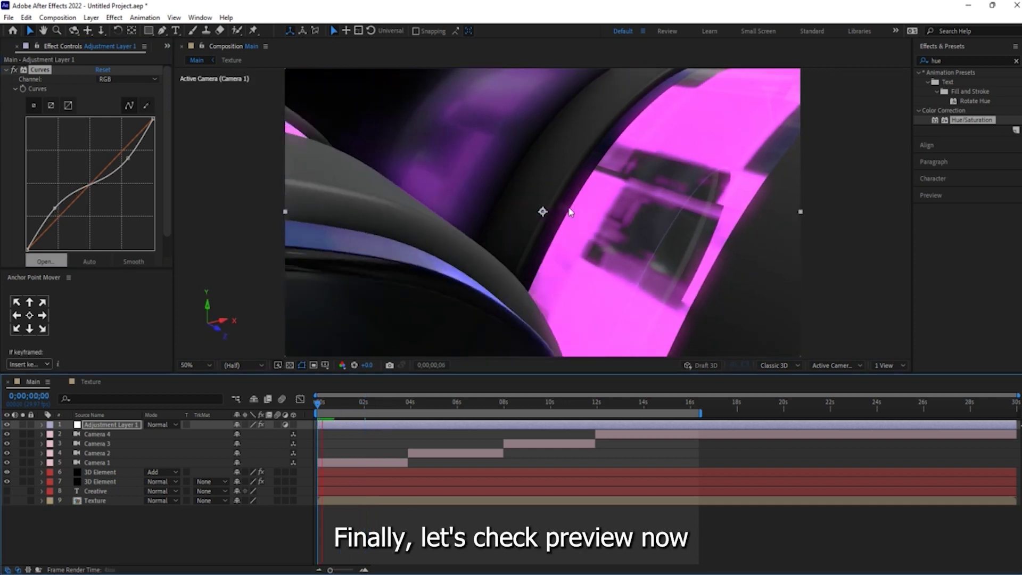